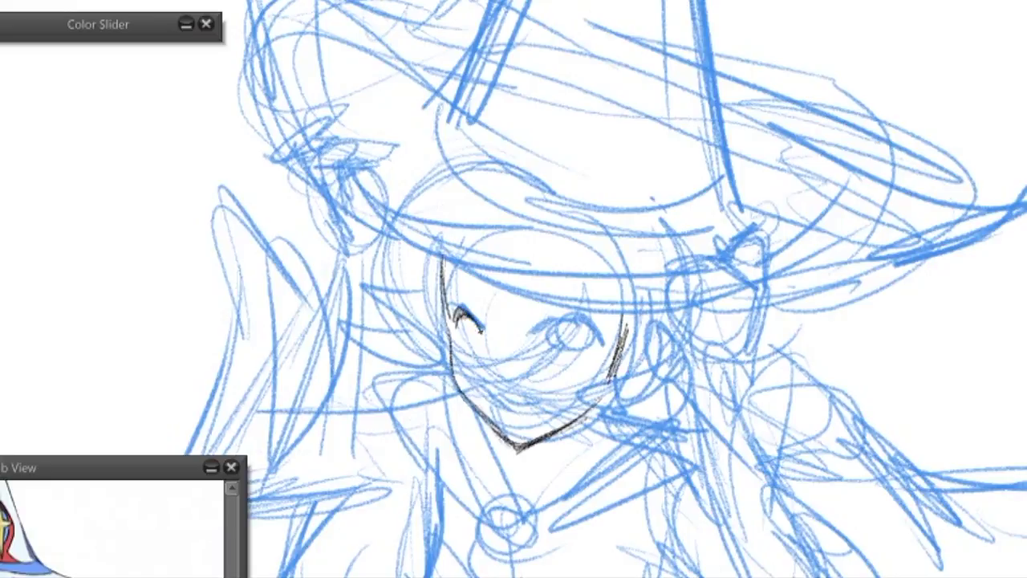
pyautogui.moveTo(542, 335)
pyautogui.mouseDown()
pyautogui.moveTo(571, 316)
pyautogui.moveTo(597, 337)
pyautogui.moveTo(554, 329)
pyautogui.moveTo(578, 348)
pyautogui.moveTo(571, 324)
pyautogui.mouseUp()
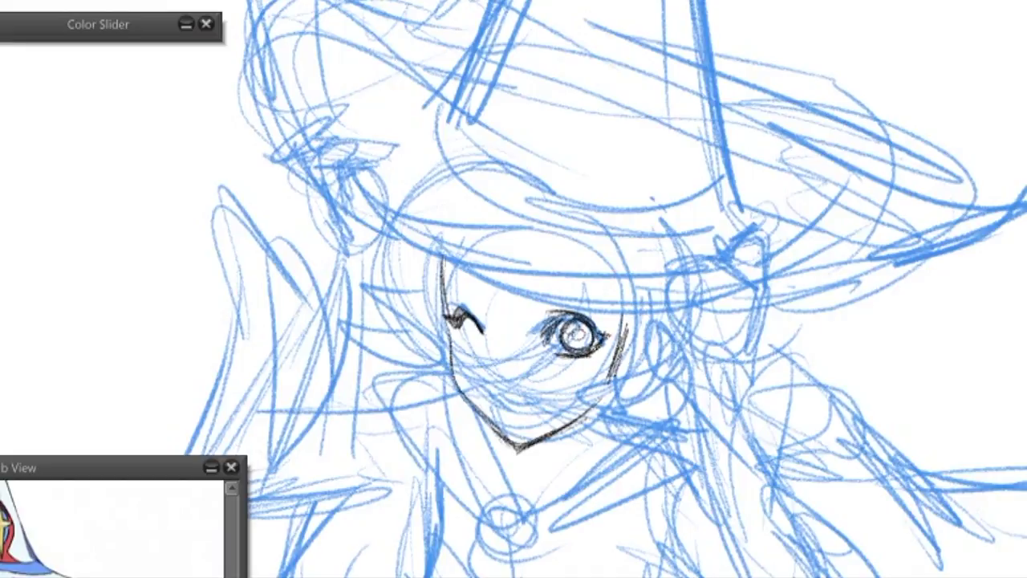
pyautogui.hotkey('ctrl', 'z')
pyautogui.hotkey('ctrl', 'z')
pyautogui.hotkey('ctrl', 'z')
pyautogui.hotkey('ctrl', 'z')
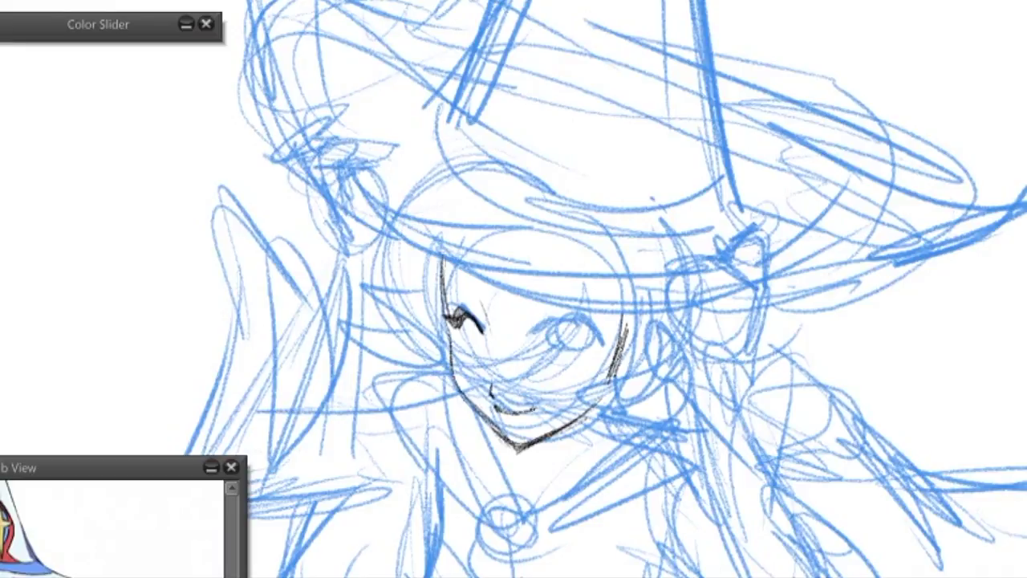
# - Sketch the open eye, then the bangs and side hair framing the face and a darker jawline
pyautogui.moveTo(536, 328)
pyautogui.mouseDown()
pyautogui.moveTo(591, 323)
pyautogui.moveTo(592, 340)
pyautogui.moveTo(566, 325)
pyautogui.mouseUp()
pyautogui.moveTo(481, 273); pyautogui.dragTo(499, 353)
pyautogui.moveTo(516, 285); pyautogui.dragTo(547, 375)
pyautogui.moveTo(529, 310); pyautogui.dragTo(581, 305)
pyautogui.moveTo(459, 280); pyautogui.dragTo(481, 319)
pyautogui.moveTo(432, 244); pyautogui.dragTo(446, 325)
pyautogui.moveTo(439, 286); pyautogui.dragTo(464, 354)
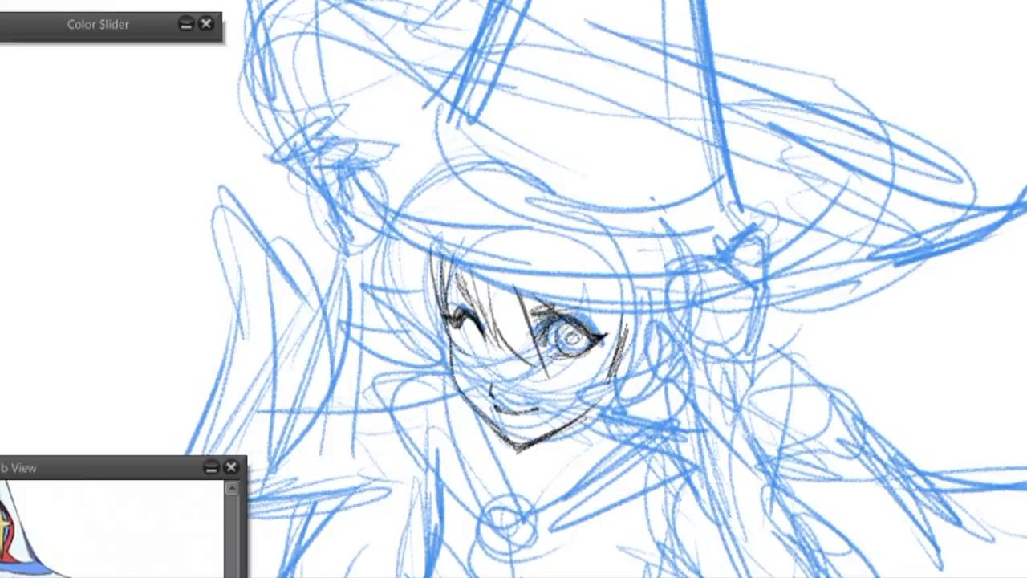
pyautogui.moveTo(433, 250); pyautogui.dragTo(451, 373)
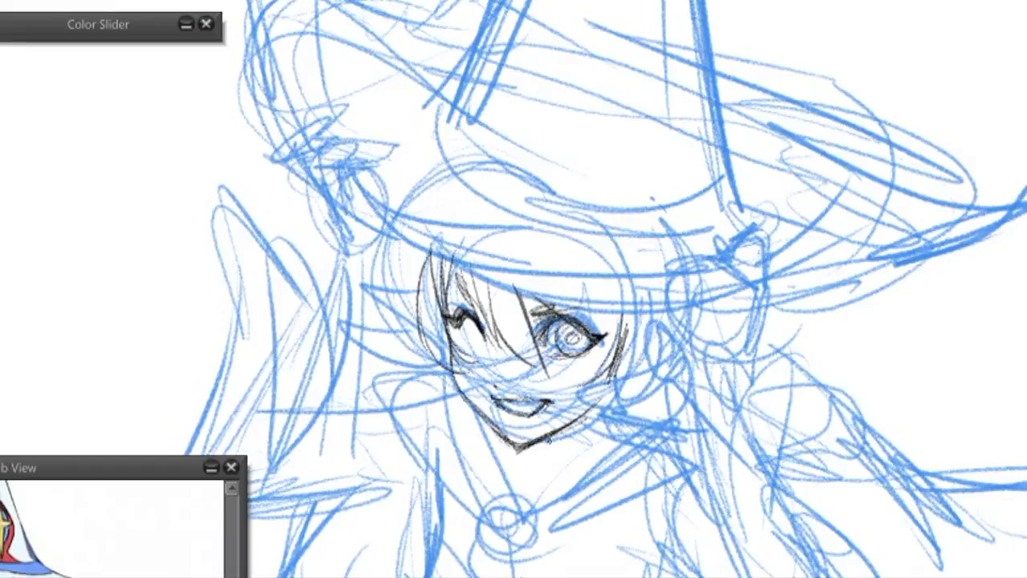
pyautogui.moveTo(520, 448)
pyautogui.mouseDown()
pyautogui.moveTo(610, 392)
pyautogui.moveTo(594, 418)
pyautogui.mouseUp()
pyautogui.moveTo(625, 319); pyautogui.dragTo(639, 396)
# - Sketch the raised hand gripping the hat brim beside the open eye, including its fingers and wrist
pyautogui.moveTo(732, 246)
pyautogui.mouseDown()
pyautogui.moveTo(759, 289)
pyautogui.moveTo(671, 245)
pyautogui.moveTo(714, 271)
pyautogui.mouseUp()
pyautogui.moveTo(716, 272); pyautogui.dragTo(743, 293)
pyautogui.moveTo(666, 247); pyautogui.dragTo(722, 308)
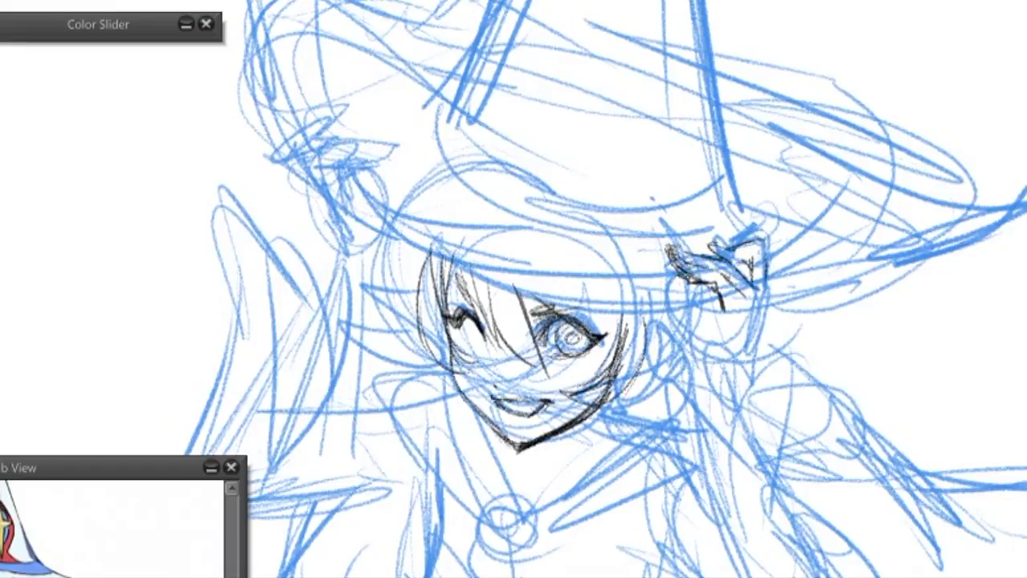
pyautogui.moveTo(706, 273); pyautogui.dragTo(711, 369)
pyautogui.moveTo(754, 299); pyautogui.dragTo(732, 393)
# - Sketch the wide sleeve falling from the raised wrist and the long lines running down beside the face
pyautogui.moveTo(642, 337); pyautogui.dragTo(706, 418)
pyautogui.moveTo(809, 333); pyautogui.dragTo(772, 450)
pyautogui.moveTo(642, 331); pyautogui.dragTo(754, 377)
pyautogui.moveTo(706, 345); pyautogui.dragTo(771, 474)
pyautogui.moveTo(796, 313); pyautogui.dragTo(775, 465)
pyautogui.moveTo(777, 387); pyautogui.dragTo(827, 571)
pyautogui.moveTo(641, 337)
pyautogui.mouseDown()
pyautogui.moveTo(722, 488)
pyautogui.moveTo(742, 577)
pyautogui.mouseUp()
pyautogui.moveTo(698, 464); pyautogui.dragTo(679, 538)
# - Sketch the cape clasp below the neck with its connecting band and round ornament
pyautogui.moveTo(491, 483)
pyautogui.mouseDown()
pyautogui.moveTo(475, 519)
pyautogui.moveTo(486, 522)
pyautogui.mouseUp()
pyautogui.moveTo(491, 507); pyautogui.dragTo(561, 536)
pyautogui.moveTo(555, 522)
pyautogui.mouseDown()
pyautogui.moveTo(563, 550)
pyautogui.moveTo(592, 530)
pyautogui.mouseUp()
pyautogui.moveTo(571, 523); pyautogui.dragTo(583, 557)
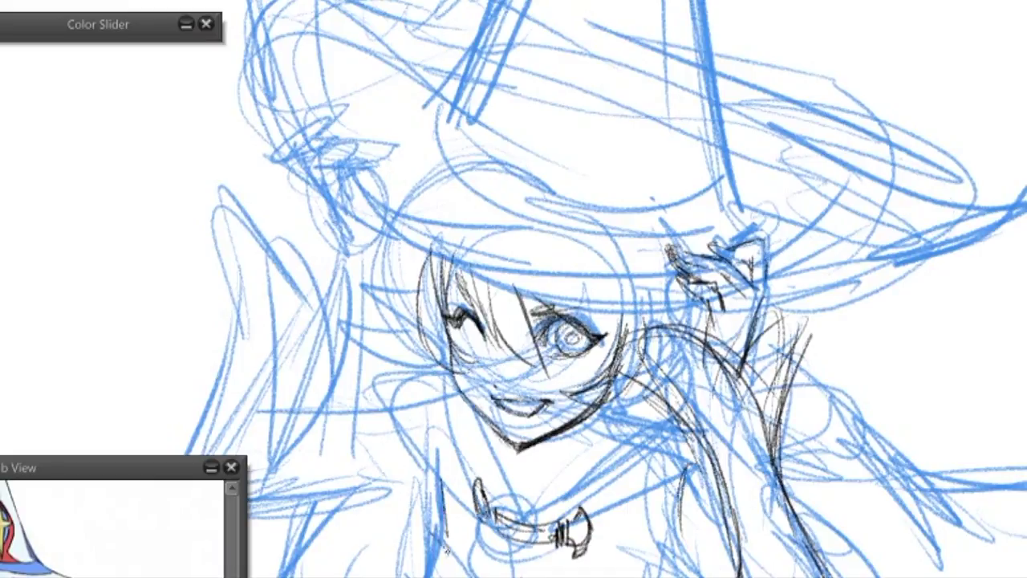
# - Sketch the neckline and the folded cape collar on the winking-eye side, down to the clasp
pyautogui.scroll(-2, 433, 526)
pyautogui.moveTo(447, 382); pyautogui.dragTo(473, 449)
pyautogui.moveTo(449, 406); pyautogui.dragTo(498, 492)
pyautogui.moveTo(479, 424); pyautogui.dragTo(513, 513)
pyautogui.moveTo(440, 385); pyautogui.dragTo(471, 450)
pyautogui.moveTo(400, 409)
pyautogui.mouseDown()
pyautogui.moveTo(464, 475)
pyautogui.moveTo(449, 501)
pyautogui.mouseUp()
pyautogui.moveTo(421, 465); pyautogui.dragTo(512, 532)
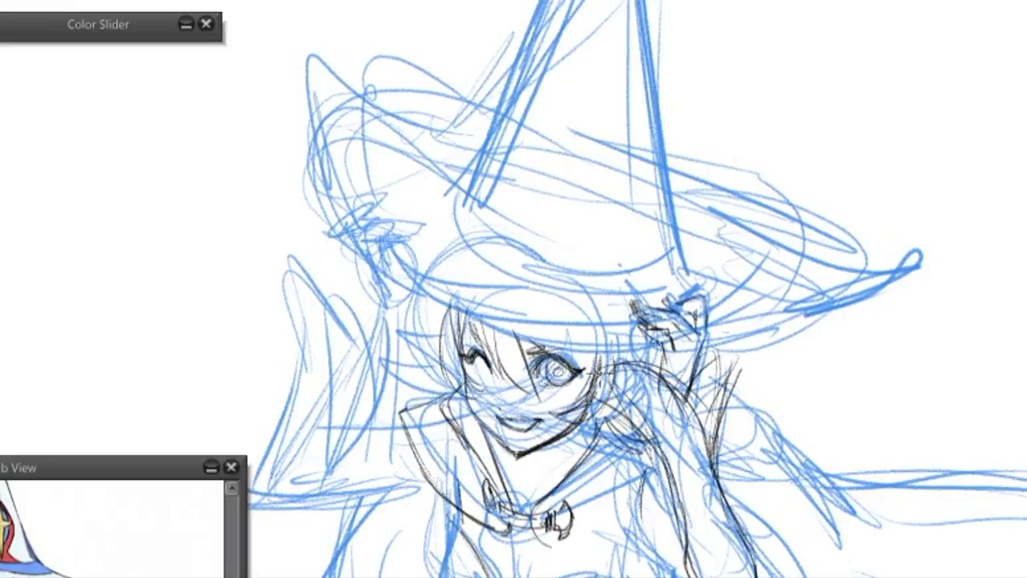
# - Sketch the collar on the open-eye side and the first contours of the chest beneath the clasp
pyautogui.moveTo(658, 465)
pyautogui.mouseDown()
pyautogui.moveTo(555, 525)
pyautogui.moveTo(667, 463)
pyautogui.moveTo(648, 544)
pyautogui.mouseUp()
pyautogui.moveTo(679, 482); pyautogui.dragTo(641, 576)
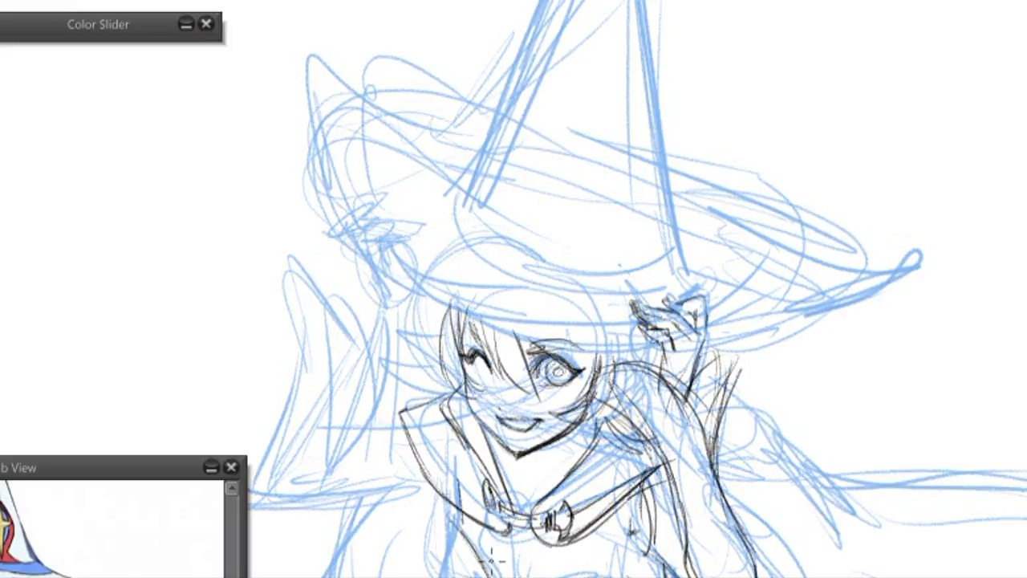
pyautogui.moveTo(455, 515); pyautogui.dragTo(463, 549)
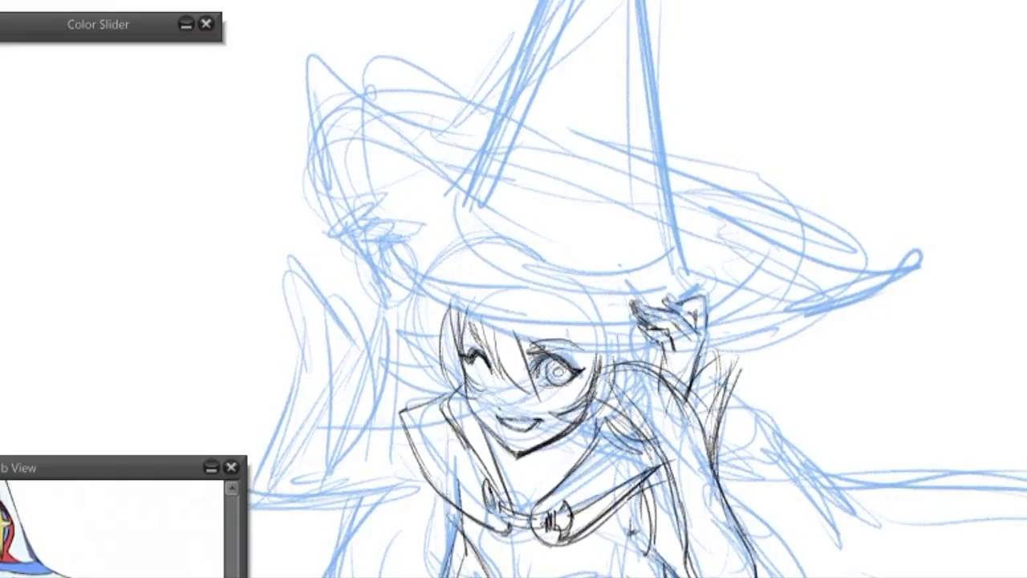
pyautogui.moveTo(576, 558)
pyautogui.mouseDown()
pyautogui.moveTo(611, 529)
pyautogui.moveTo(622, 535)
pyautogui.mouseUp()
pyautogui.moveTo(656, 491); pyautogui.dragTo(642, 562)
pyautogui.moveTo(604, 520); pyautogui.dragTo(564, 574)
pyautogui.moveTo(607, 521); pyautogui.dragTo(586, 576)
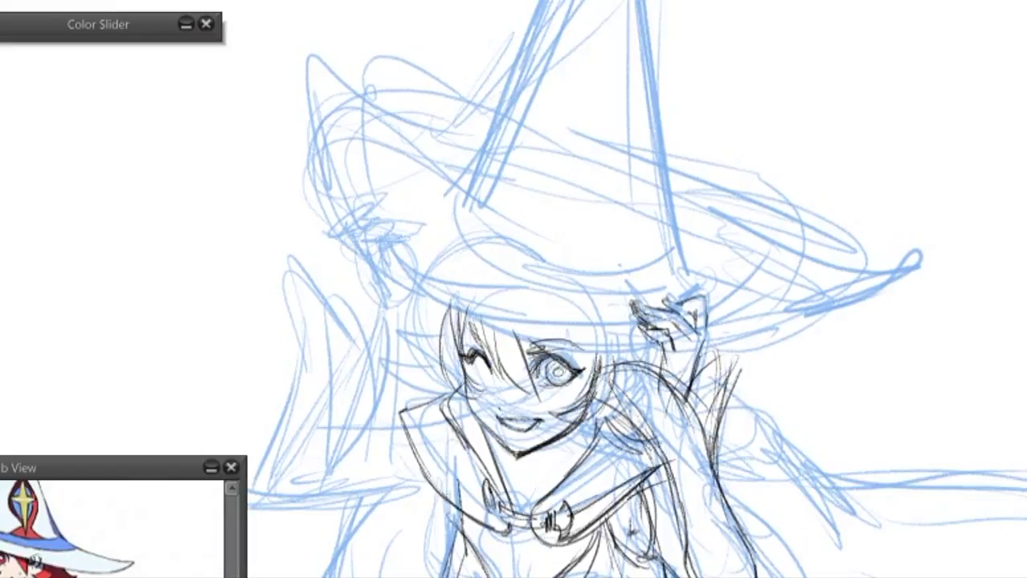
# - Sketch the draped sleeves, the fitted bodice and the torso contour down to the waist
pyautogui.moveTo(676, 463); pyautogui.dragTo(688, 576)
pyautogui.moveTo(687, 394); pyautogui.dragTo(719, 454)
pyautogui.moveTo(344, 212)
pyautogui.mouseDown()
pyautogui.moveTo(397, 221)
pyautogui.moveTo(356, 268)
pyautogui.moveTo(374, 321)
pyautogui.moveTo(298, 412)
pyautogui.moveTo(363, 495)
pyautogui.moveTo(345, 401)
pyautogui.moveTo(458, 409)
pyautogui.moveTo(641, 546)
pyautogui.moveTo(529, 449)
pyautogui.moveTo(582, 429)
pyautogui.moveTo(413, 333)
pyautogui.moveTo(398, 371)
pyautogui.moveTo(593, 378)
pyautogui.moveTo(620, 101)
pyautogui.mouseUp()
pyautogui.moveTo(473, 233); pyautogui.dragTo(674, 415)
pyautogui.moveTo(680, 466)
pyautogui.mouseDown()
pyautogui.moveTo(735, 432)
pyautogui.moveTo(763, 384)
pyautogui.mouseUp()
pyautogui.moveTo(594, 413)
pyautogui.mouseDown()
pyautogui.moveTo(598, 464)
pyautogui.moveTo(571, 576)
pyautogui.moveTo(513, 544)
pyautogui.mouseUp()
pyautogui.moveTo(681, 469); pyautogui.dragTo(669, 576)
pyautogui.moveTo(700, 464); pyautogui.dragTo(719, 576)
# - Sketch the flaring coat tails on both sides of the waist and the folds of the pleated skirt
pyautogui.moveTo(718, 459)
pyautogui.mouseDown()
pyautogui.moveTo(763, 576)
pyautogui.moveTo(912, 470)
pyautogui.moveTo(979, 449)
pyautogui.mouseUp()
pyautogui.moveTo(738, 384); pyautogui.dragTo(885, 403)
pyautogui.moveTo(771, 565)
pyautogui.mouseDown()
pyautogui.moveTo(652, 489)
pyautogui.moveTo(605, 504)
pyautogui.moveTo(658, 523)
pyautogui.mouseUp()
pyautogui.moveTo(634, 415); pyautogui.dragTo(666, 491)
pyautogui.moveTo(646, 529); pyautogui.dragTo(702, 495)
pyautogui.moveTo(682, 406)
pyautogui.mouseDown()
pyautogui.moveTo(726, 458)
pyautogui.moveTo(718, 446)
pyautogui.mouseUp()
pyautogui.moveTo(434, 414)
pyautogui.mouseDown()
pyautogui.moveTo(363, 481)
pyautogui.moveTo(320, 339)
pyautogui.mouseUp()
pyautogui.moveTo(293, 303)
pyautogui.mouseDown()
pyautogui.moveTo(329, 361)
pyautogui.moveTo(422, 331)
pyautogui.moveTo(423, 344)
pyautogui.mouseUp()
pyautogui.moveTo(341, 382)
pyautogui.mouseDown()
pyautogui.moveTo(298, 417)
pyautogui.moveTo(337, 486)
pyautogui.mouseUp()
pyautogui.moveTo(367, 455); pyautogui.dragTo(339, 504)
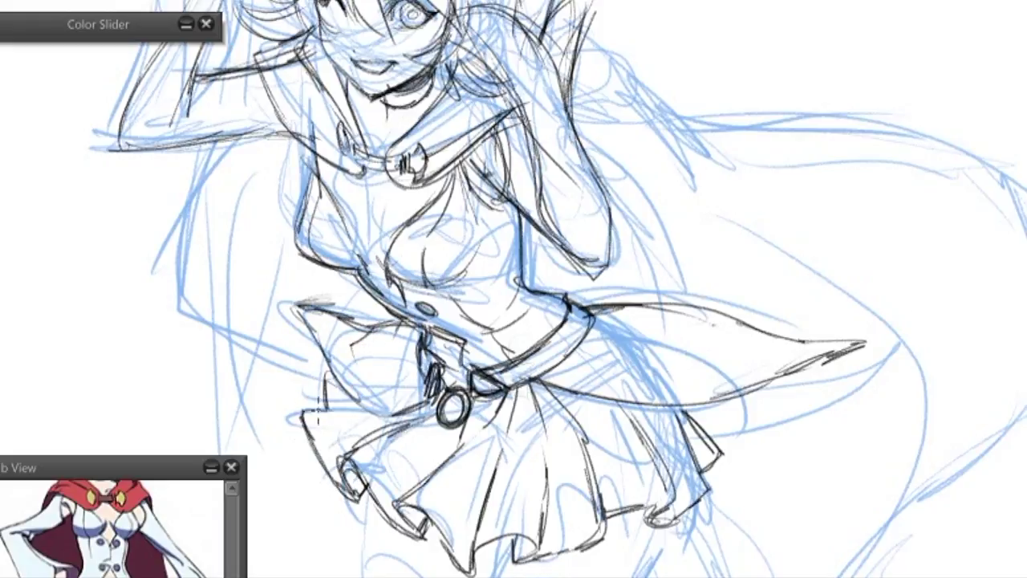
# - Finish the pleated skirt's outer edges and hem with extra fold lines on both sides
pyautogui.moveTo(297, 410); pyautogui.dragTo(356, 414)
pyautogui.moveTo(361, 241); pyautogui.dragTo(453, 475)
pyautogui.moveTo(557, 387); pyautogui.dragTo(616, 472)
pyautogui.moveTo(594, 385); pyautogui.dragTo(695, 520)
pyautogui.moveTo(705, 461); pyautogui.dragTo(694, 503)
# - Sketch the other raised hand gripping the hat brim, with its forearm, cuff and the nearby side hair
pyautogui.press('Delete')
pyautogui.moveTo(593, 168)
pyautogui.mouseDown()
pyautogui.moveTo(534, 345)
pyautogui.moveTo(538, 337)
pyautogui.mouseUp()
pyautogui.moveTo(638, 221)
pyautogui.mouseDown()
pyautogui.moveTo(598, 309)
pyautogui.moveTo(606, 303)
pyautogui.mouseUp()
pyautogui.press('Home')
pyautogui.moveTo(194, 164)
pyautogui.mouseDown()
pyautogui.moveTo(206, 379)
pyautogui.moveTo(282, 293)
pyautogui.mouseUp()
pyautogui.moveTo(278, 191); pyautogui.dragTo(268, 255)
pyautogui.moveTo(353, 193); pyautogui.dragTo(292, 297)
pyautogui.moveTo(345, 200); pyautogui.dragTo(270, 358)
pyautogui.moveTo(451, 227)
pyautogui.mouseDown()
pyautogui.moveTo(418, 280)
pyautogui.moveTo(414, 138)
pyautogui.mouseUp()
pyautogui.moveTo(450, 325); pyautogui.dragTo(377, 406)
pyautogui.moveTo(433, 377); pyautogui.dragTo(365, 402)
pyautogui.moveTo(381, 289)
pyautogui.mouseDown()
pyautogui.moveTo(371, 321)
pyautogui.moveTo(377, 349)
pyautogui.mouseUp()
pyautogui.moveTo(507, 279); pyautogui.dragTo(398, 120)
pyautogui.moveTo(401, 361); pyautogui.dragTo(639, 98)
# - Sketch the front leg's long contours from thigh to ankle, including the stocking's upper edge
pyautogui.moveTo(730, 233)
pyautogui.mouseDown()
pyautogui.moveTo(681, 401)
pyautogui.moveTo(678, 530)
pyautogui.mouseUp()
pyautogui.moveTo(818, 277); pyautogui.dragTo(726, 306)
pyautogui.moveTo(901, 201); pyautogui.dragTo(802, 390)
pyautogui.moveTo(854, 311); pyautogui.dragTo(763, 570)
pyautogui.moveTo(722, 482); pyautogui.dragTo(682, 240)
pyautogui.moveTo(514, 369); pyautogui.dragTo(519, 285)
pyautogui.moveTo(762, 233)
pyautogui.mouseDown()
pyautogui.moveTo(648, 441)
pyautogui.moveTo(638, 489)
pyautogui.mouseUp()
pyautogui.moveTo(678, 137)
pyautogui.mouseDown()
pyautogui.moveTo(665, 280)
pyautogui.moveTo(626, 442)
pyautogui.moveTo(552, 576)
pyautogui.mouseUp()
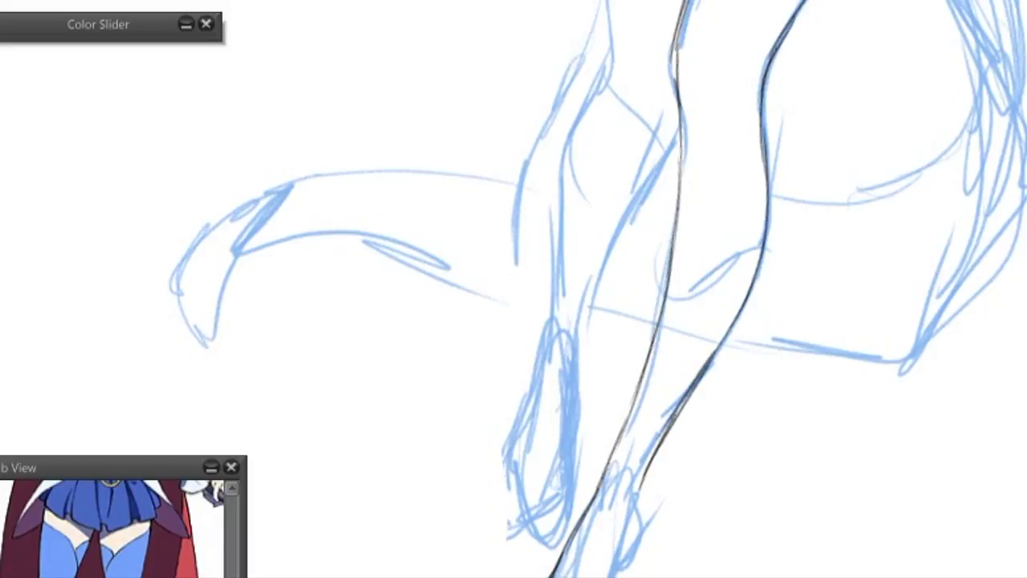
# - Sketch the front foot and the outer and inner contours of the second leg
pyautogui.moveTo(590, 546); pyautogui.dragTo(560, 576)
pyautogui.moveTo(612, 480)
pyautogui.mouseDown()
pyautogui.moveTo(680, 348)
pyautogui.moveTo(688, 298)
pyautogui.moveTo(660, 337)
pyautogui.mouseUp()
pyautogui.moveTo(668, 377); pyautogui.dragTo(666, 385)
pyautogui.moveTo(644, 370); pyautogui.dragTo(642, 383)
pyautogui.moveTo(638, 501); pyautogui.dragTo(617, 571)
pyautogui.scroll(5, 561, 241)
pyautogui.moveTo(546, 124); pyautogui.dragTo(513, 574)
pyautogui.moveTo(629, 409); pyautogui.dragTo(592, 513)
pyautogui.moveTo(630, 411); pyautogui.dragTo(554, 571)
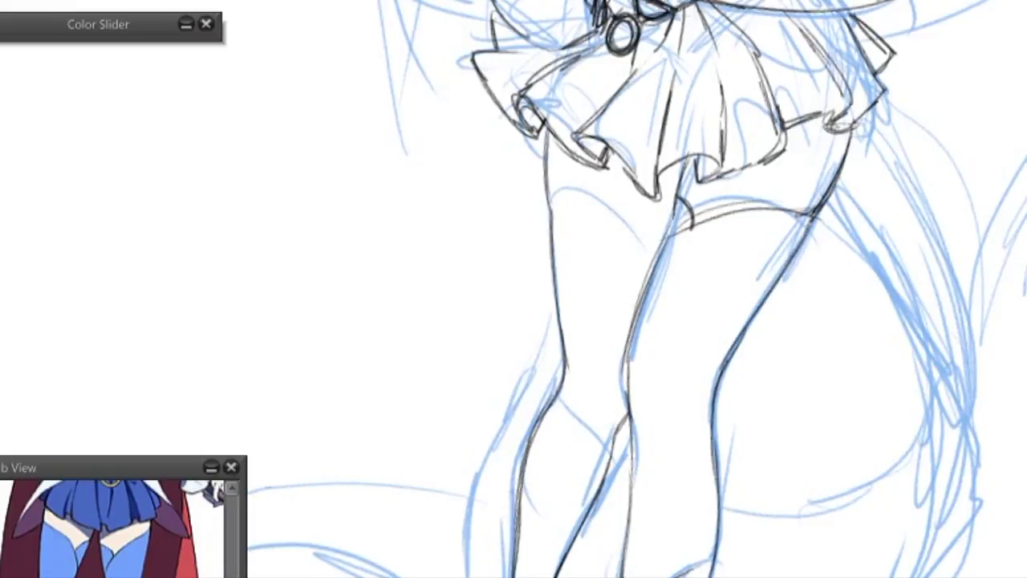
pyautogui.moveTo(557, 488)
pyautogui.mouseDown()
pyautogui.moveTo(557, 412)
pyautogui.moveTo(532, 562)
pyautogui.mouseUp()
pyautogui.hotkey('ctrl', 'z')
pyautogui.hotkey('ctrl', 'z')
pyautogui.hotkey('ctrl', 'z')
# - Sketch the angular boot top on the second leg and the stocking edge across its thigh
pyautogui.moveTo(533, 462)
pyautogui.mouseDown()
pyautogui.moveTo(551, 545)
pyautogui.moveTo(609, 483)
pyautogui.mouseUp()
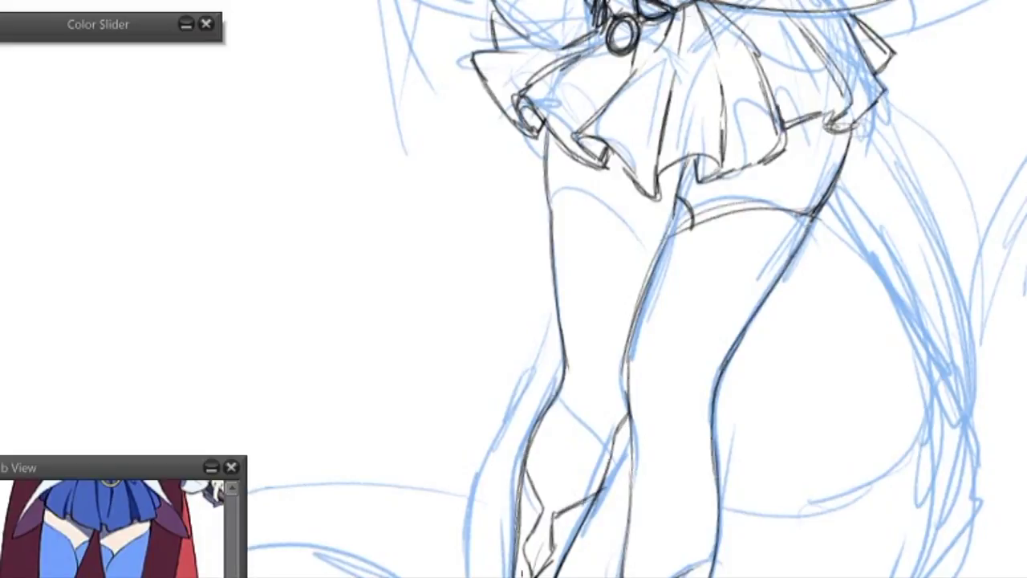
pyautogui.scroll(-2, 500, 397)
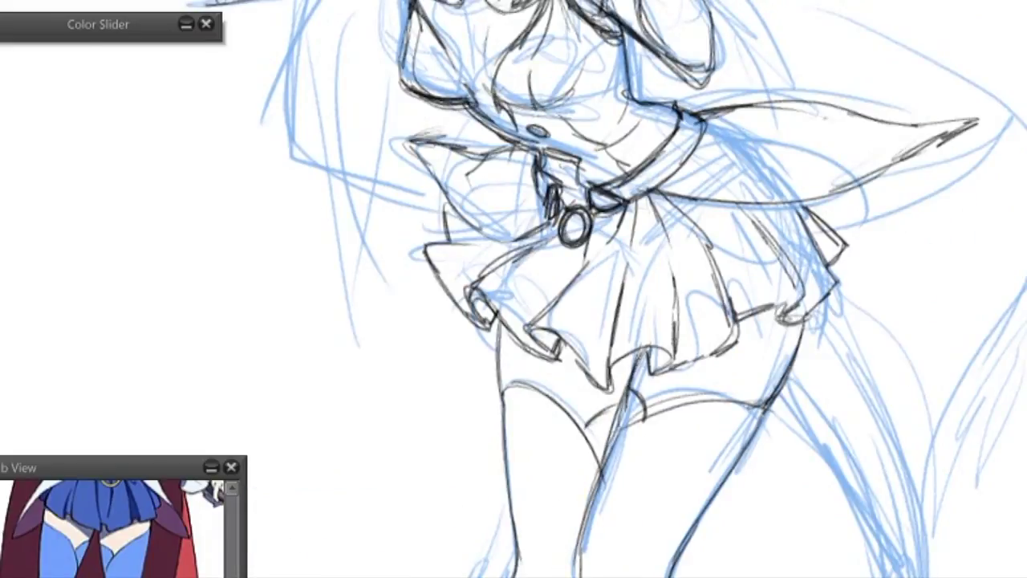
pyautogui.scroll(4, 542, 319)
pyautogui.scroll(-5, 403, 278)
pyautogui.scroll(4, 404, 279)
pyautogui.scroll(-1, 403, 279)
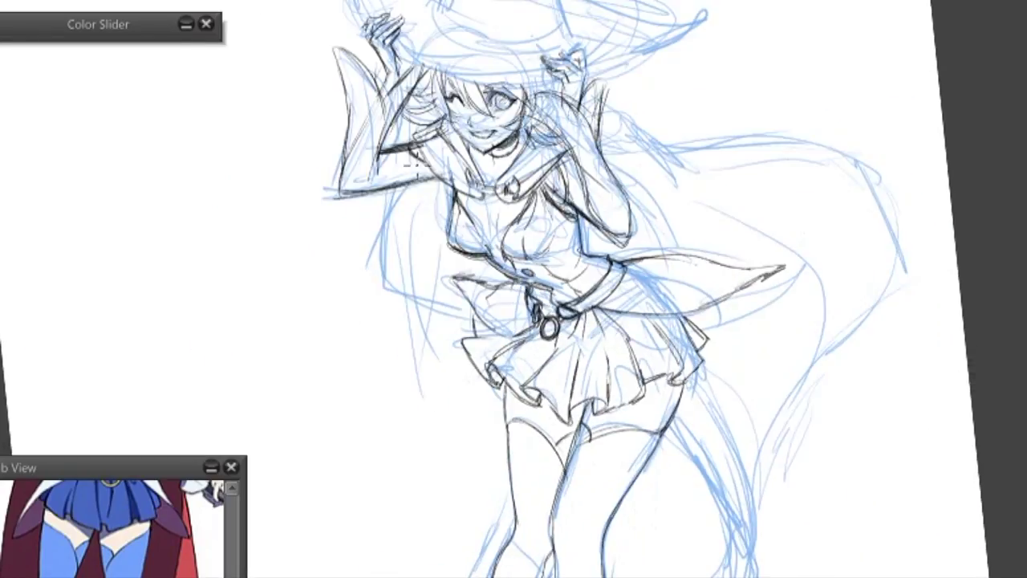
# - Sketch the cape's edges flowing out from behind the arms and down past the torso
pyautogui.moveTo(386, 289); pyautogui.dragTo(473, 331)
pyautogui.moveTo(451, 186); pyautogui.dragTo(399, 298)
pyautogui.moveTo(603, 133)
pyautogui.mouseDown()
pyautogui.moveTo(748, 150)
pyautogui.moveTo(909, 267)
pyautogui.moveTo(750, 470)
pyautogui.mouseUp()
pyautogui.moveTo(745, 574); pyautogui.dragTo(688, 385)
pyautogui.moveTo(758, 485); pyautogui.dragTo(755, 576)
pyautogui.moveTo(640, 218); pyautogui.dragTo(686, 215)
# - Sketch the trailing lower parts of the cape with their folds and ends around the legs
pyautogui.scroll(-2, 720, 566)
pyautogui.moveTo(810, 421); pyautogui.dragTo(738, 522)
pyautogui.moveTo(865, 393); pyautogui.dragTo(803, 498)
pyautogui.moveTo(542, 385)
pyautogui.mouseDown()
pyautogui.moveTo(491, 483)
pyautogui.moveTo(482, 562)
pyautogui.mouseUp()
pyautogui.moveTo(478, 361); pyautogui.dragTo(439, 576)
pyautogui.moveTo(450, 502); pyautogui.dragTo(514, 576)
pyautogui.moveTo(514, 481); pyautogui.dragTo(610, 417)
pyautogui.scroll(2, 506, 489)
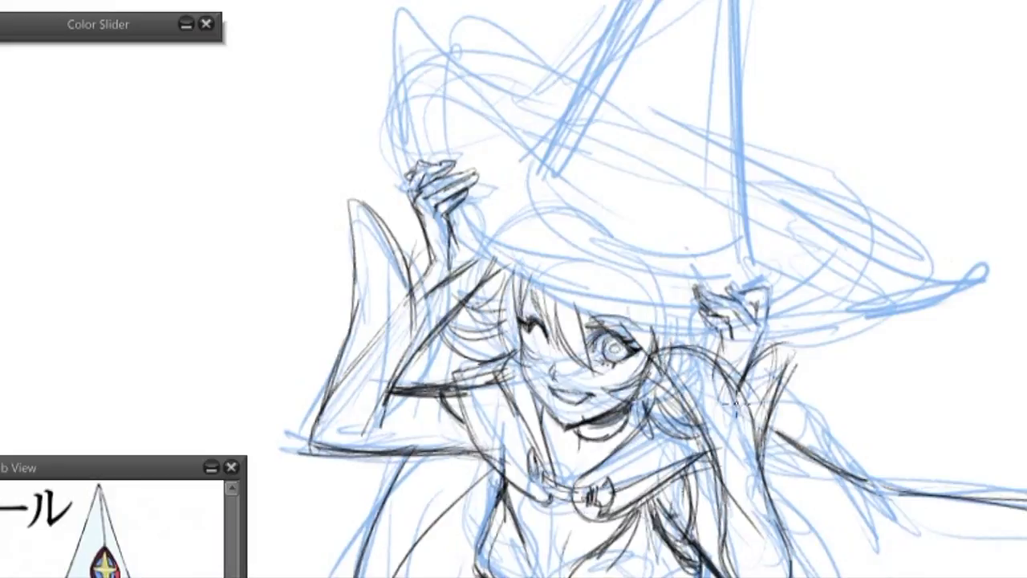
pyautogui.moveTo(561, 450); pyautogui.dragTo(504, 490)
pyautogui.moveTo(586, 493); pyautogui.dragTo(474, 535)
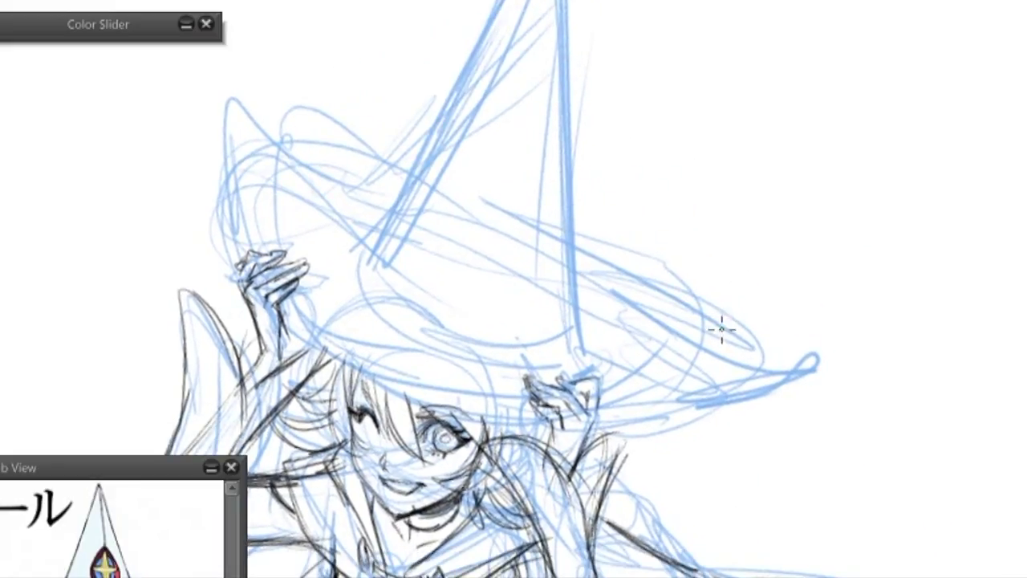
# - Sketch the witch hat's tall pointed cone with curved lines where it meets the brim
pyautogui.moveTo(367, 261)
pyautogui.mouseDown()
pyautogui.moveTo(474, 353)
pyautogui.moveTo(581, 345)
pyautogui.mouseUp()
pyautogui.scroll(3, 722, 219)
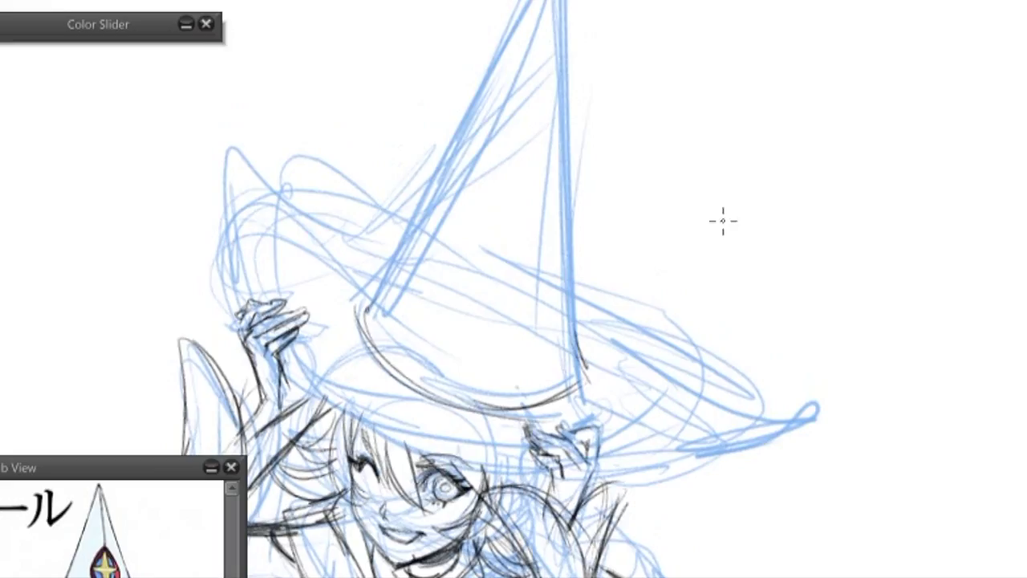
pyautogui.moveTo(583, 433); pyautogui.dragTo(562, 6)
pyautogui.moveTo(365, 384)
pyautogui.mouseDown()
pyautogui.moveTo(493, 115)
pyautogui.moveTo(446, 395)
pyautogui.moveTo(574, 450)
pyautogui.mouseUp()
pyautogui.moveTo(472, 246); pyautogui.dragTo(364, 401)
pyautogui.moveTo(361, 393); pyautogui.dragTo(406, 400)
# - Sketch the pointed oval emblem with a four-pointed star on the front of the hat's cone
pyautogui.moveTo(469, 261)
pyautogui.mouseDown()
pyautogui.moveTo(433, 377)
pyautogui.moveTo(446, 382)
pyautogui.moveTo(494, 309)
pyautogui.moveTo(437, 293)
pyautogui.moveTo(499, 309)
pyautogui.moveTo(434, 397)
pyautogui.mouseUp()
pyautogui.moveTo(462, 301); pyautogui.dragTo(432, 401)
pyautogui.moveTo(478, 251)
pyautogui.mouseDown()
pyautogui.moveTo(453, 314)
pyautogui.moveTo(499, 311)
pyautogui.mouseUp()
pyautogui.moveTo(425, 343)
pyautogui.mouseDown()
pyautogui.moveTo(369, 401)
pyautogui.moveTo(385, 385)
pyautogui.moveTo(496, 445)
pyautogui.mouseUp()
# - Sketch the curved band around the base of the hat's cone, including its flared ends
pyautogui.moveTo(385, 356)
pyautogui.mouseDown()
pyautogui.moveTo(366, 375)
pyautogui.moveTo(351, 369)
pyautogui.mouseUp()
pyautogui.moveTo(352, 371)
pyautogui.mouseDown()
pyautogui.moveTo(405, 438)
pyautogui.moveTo(593, 475)
pyautogui.mouseUp()
pyautogui.moveTo(582, 421); pyautogui.dragTo(603, 462)
pyautogui.moveTo(461, 437); pyautogui.dragTo(594, 433)
pyautogui.moveTo(400, 353)
pyautogui.mouseDown()
pyautogui.moveTo(363, 401)
pyautogui.moveTo(345, 367)
pyautogui.mouseUp()
# - Sketch the wide hat brim, with its upturned pointed tip and the sweeping edge on both sides
pyautogui.moveTo(253, 305)
pyautogui.mouseDown()
pyautogui.moveTo(239, 377)
pyautogui.moveTo(230, 217)
pyautogui.mouseUp()
pyautogui.moveTo(230, 217); pyautogui.dragTo(413, 325)
pyautogui.moveTo(578, 391); pyautogui.dragTo(730, 483)
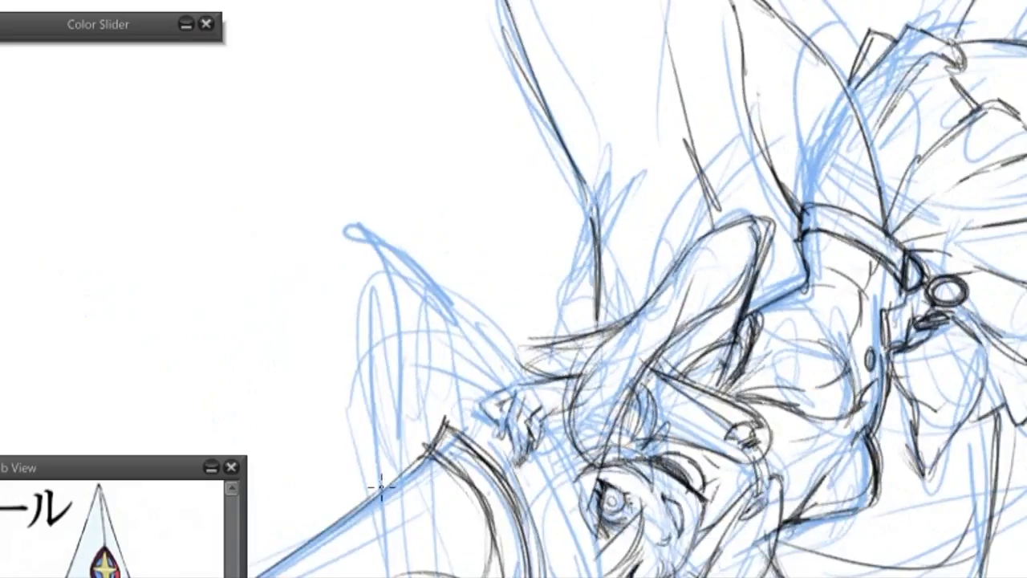
pyautogui.moveTo(373, 265); pyautogui.dragTo(386, 489)
pyautogui.moveTo(381, 273); pyautogui.dragTo(517, 389)
pyautogui.moveTo(473, 325); pyautogui.dragTo(514, 378)
pyautogui.moveTo(545, 401); pyautogui.dragTo(601, 573)
pyautogui.moveTo(480, 191)
pyautogui.mouseDown()
pyautogui.moveTo(568, 112)
pyautogui.moveTo(518, 140)
pyautogui.mouseUp()
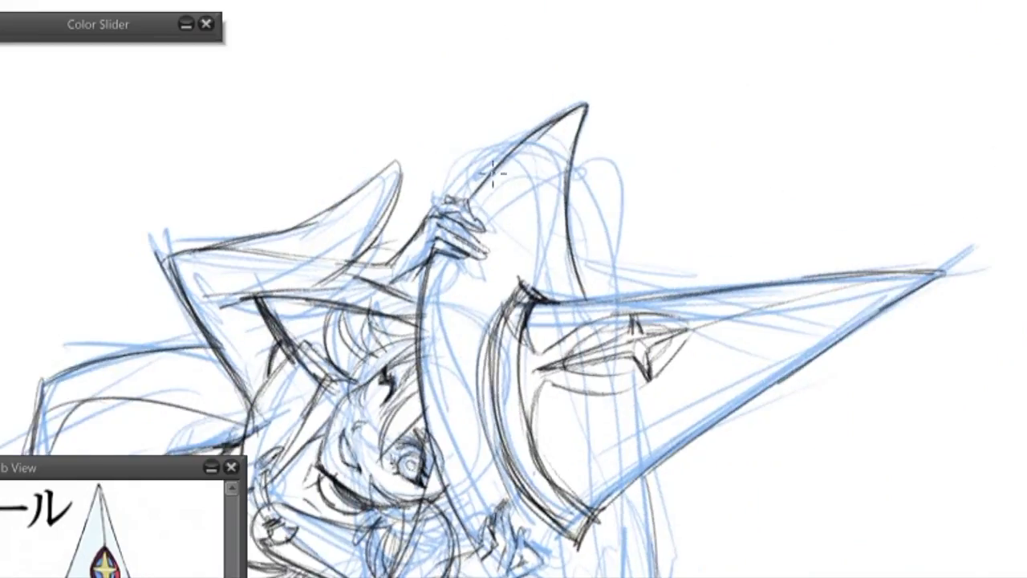
pyautogui.moveTo(650, 461); pyautogui.dragTo(654, 573)
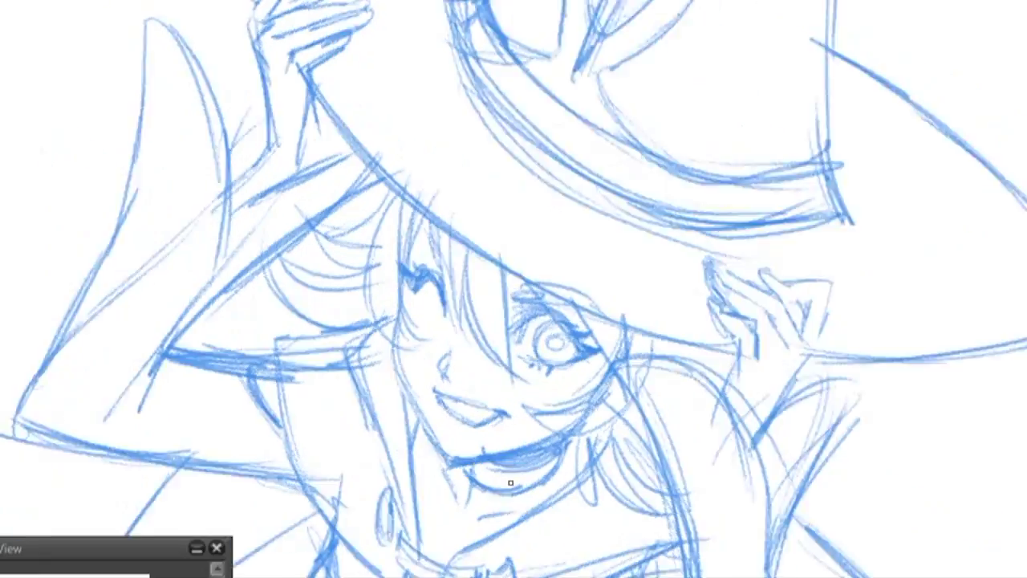
# - Trace in black the pointed bangs across the forehead and the curled lock beside the winking eye
pyautogui.moveTo(517, 228)
pyautogui.mouseDown()
pyautogui.moveTo(504, 322)
pyautogui.moveTo(513, 297)
pyautogui.mouseUp()
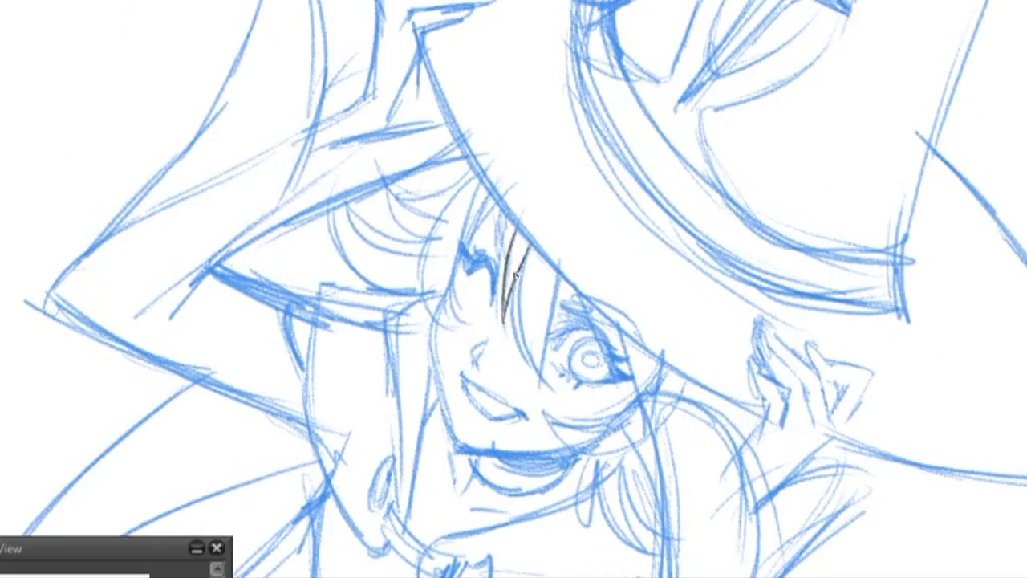
pyautogui.moveTo(560, 270); pyautogui.dragTo(539, 362)
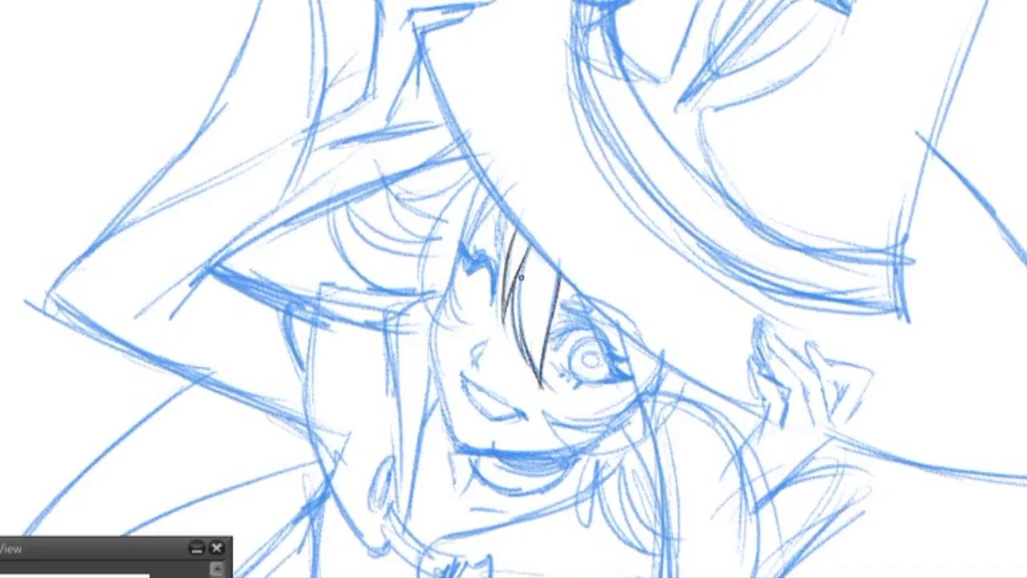
pyautogui.press('Delete')
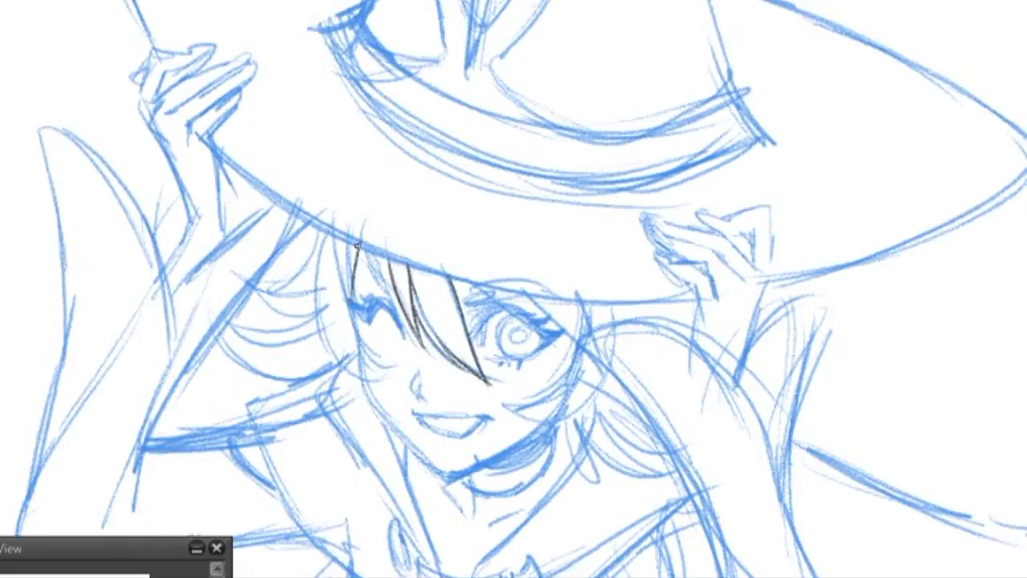
pyautogui.moveTo(327, 232)
pyautogui.mouseDown()
pyautogui.moveTo(319, 345)
pyautogui.moveTo(335, 313)
pyautogui.mouseUp()
pyautogui.press('End')
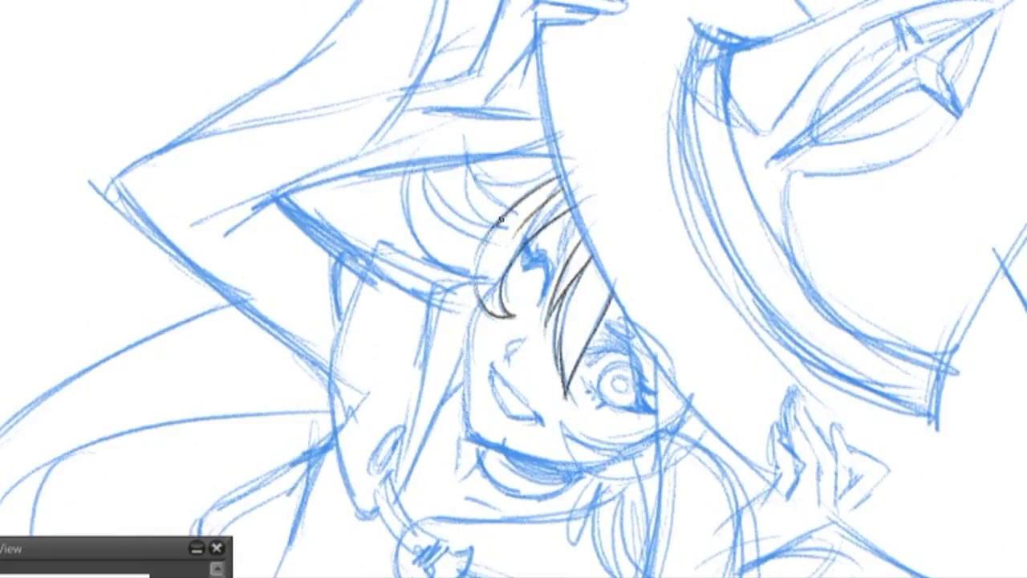
pyautogui.press('Delete')
pyautogui.press('End')
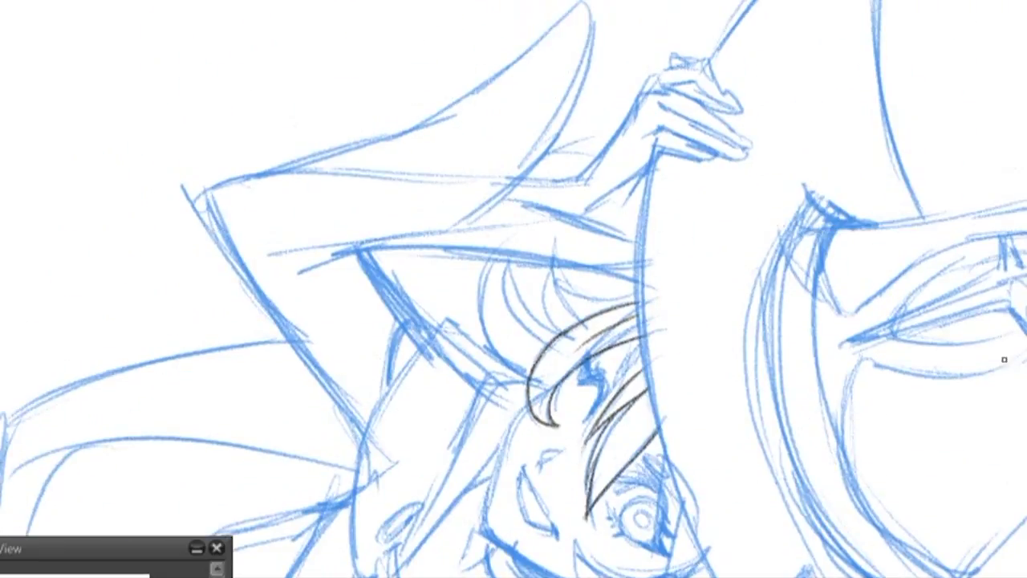
# - Trace the hat brim's front lower edge in black, running from one hand to the other above the bangs
pyautogui.moveTo(651, 177)
pyautogui.mouseDown()
pyautogui.moveTo(645, 382)
pyautogui.moveTo(690, 536)
pyautogui.mouseUp()
pyautogui.press('End')
pyautogui.scroll(-3, 514, 289)
pyautogui.moveTo(651, 321); pyautogui.dragTo(644, 523)
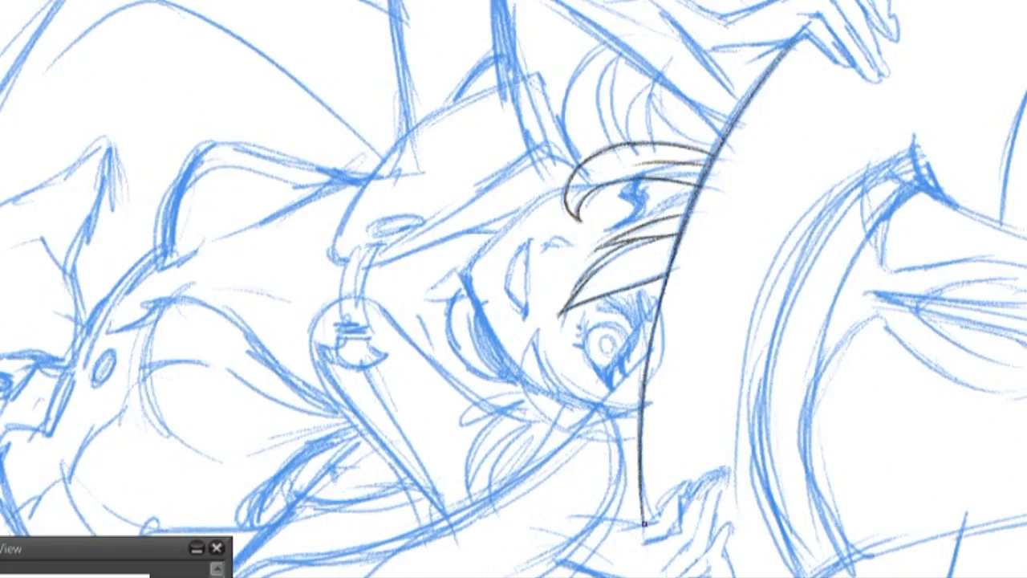
pyautogui.press('Delete')
pyautogui.moveTo(400, 205); pyautogui.dragTo(424, 311)
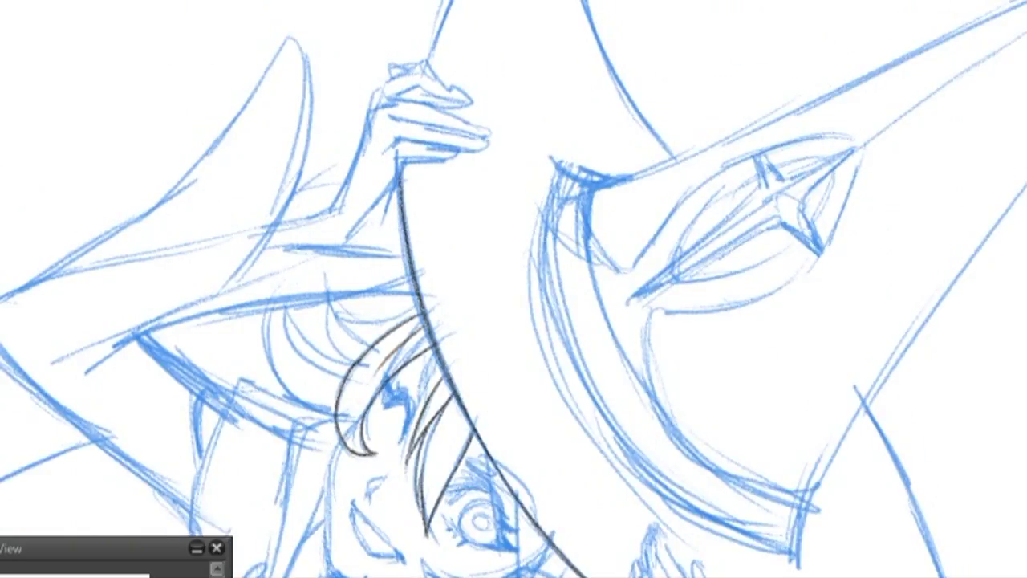
# - Trace the wrist of the raised hand below the brim, undoing a stray stroke
pyautogui.press('-')
pyautogui.press('Delete')
pyautogui.press('+')
pyautogui.scroll(-3, 914, 106)
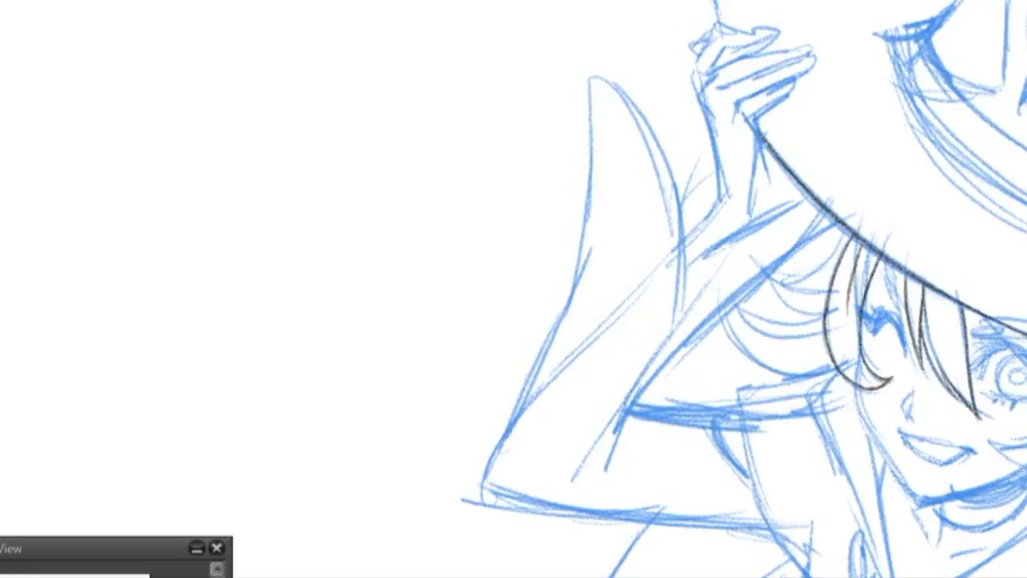
pyautogui.press('Delete')
pyautogui.press('Delete')
pyautogui.press('Delete')
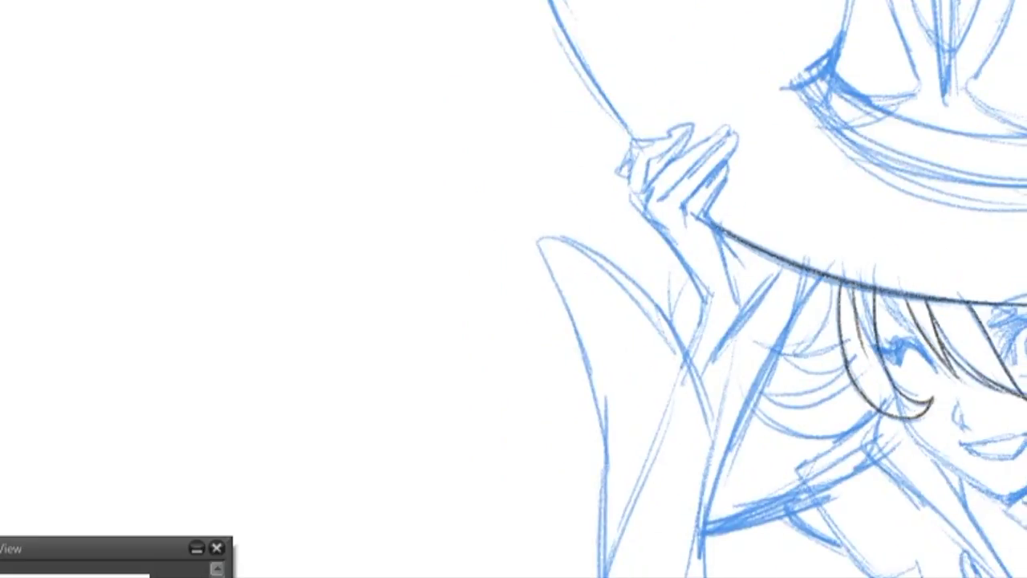
pyautogui.moveTo(701, 193); pyautogui.dragTo(656, 322)
pyautogui.press('End')
pyautogui.press('End')
pyautogui.press('End')
pyautogui.press('End')
pyautogui.moveTo(832, 430); pyautogui.dragTo(811, 510)
pyautogui.press('Delete')
pyautogui.press('Delete')
pyautogui.hotkey('ctrl', 'z')
# - Trace the upper edge of the flared sleeve opening and the inner sleeve lines around the raised wrist
pyautogui.moveTo(762, 273); pyautogui.dragTo(772, 357)
pyautogui.moveTo(710, 267)
pyautogui.mouseDown()
pyautogui.moveTo(734, 337)
pyautogui.moveTo(710, 392)
pyautogui.mouseUp()
pyautogui.moveTo(478, 116); pyautogui.dragTo(441, 217)
pyautogui.moveTo(459, 156); pyautogui.dragTo(438, 268)
pyautogui.moveTo(439, 229); pyautogui.dragTo(480, 377)
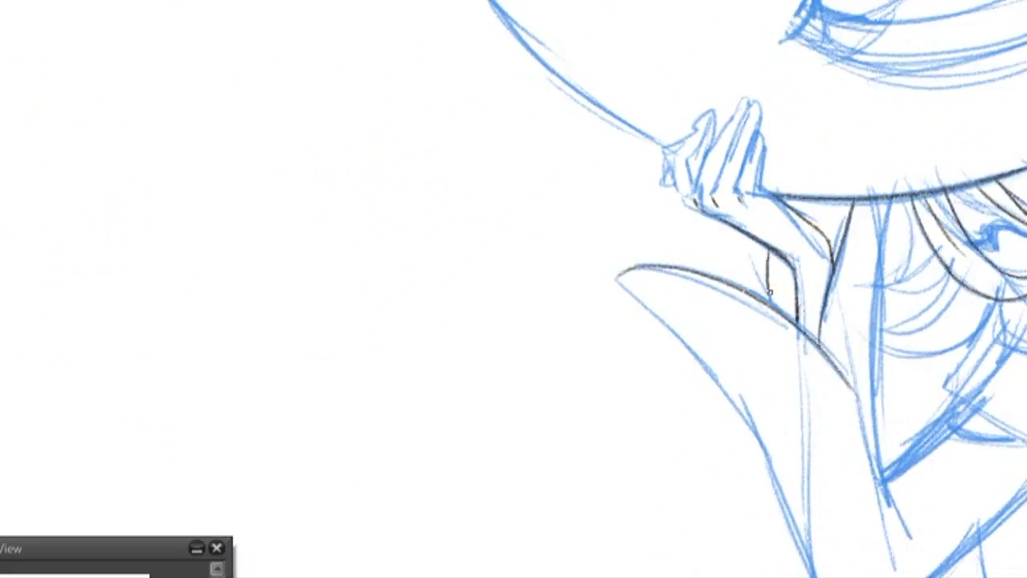
# - Trace the raised sleeve's inner edge with its small elbow creases and its outer edge down to the elbow
pyautogui.moveTo(882, 205)
pyautogui.mouseDown()
pyautogui.moveTo(886, 486)
pyautogui.moveTo(903, 545)
pyautogui.mouseUp()
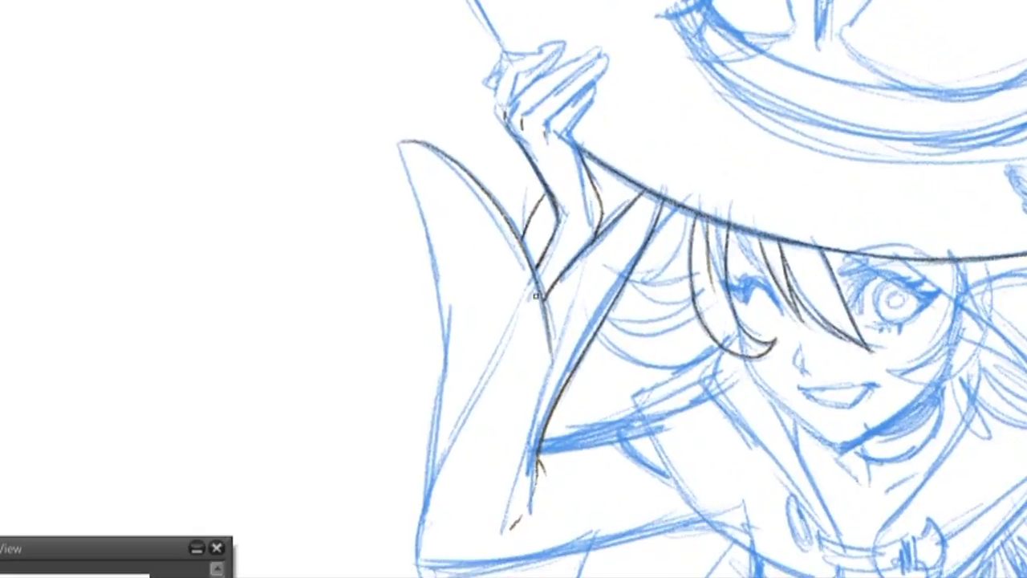
pyautogui.moveTo(556, 365); pyautogui.dragTo(582, 432)
pyautogui.moveTo(365, 154)
pyautogui.mouseDown()
pyautogui.moveTo(418, 297)
pyautogui.moveTo(431, 370)
pyautogui.mouseUp()
pyautogui.moveTo(416, 427); pyautogui.dragTo(421, 573)
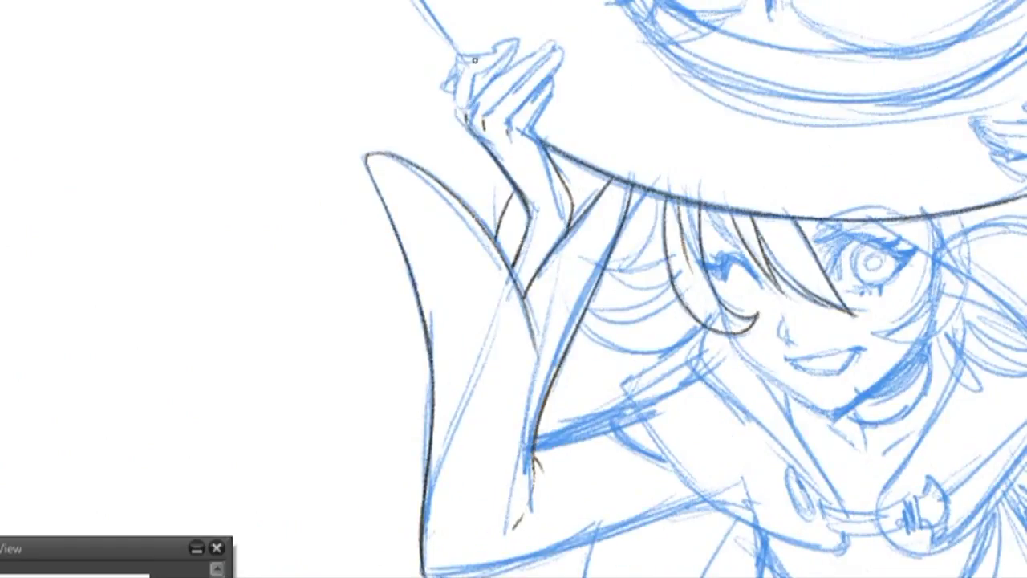
# - Trace the fingers and thumb of the raised hand gripping the brim
pyautogui.moveTo(476, 114)
pyautogui.mouseDown()
pyautogui.moveTo(434, 154)
pyautogui.moveTo(405, 207)
pyautogui.moveTo(408, 305)
pyautogui.mouseUp()
pyautogui.moveTo(415, 200); pyautogui.dragTo(425, 298)
pyautogui.moveTo(431, 219); pyautogui.dragTo(438, 279)
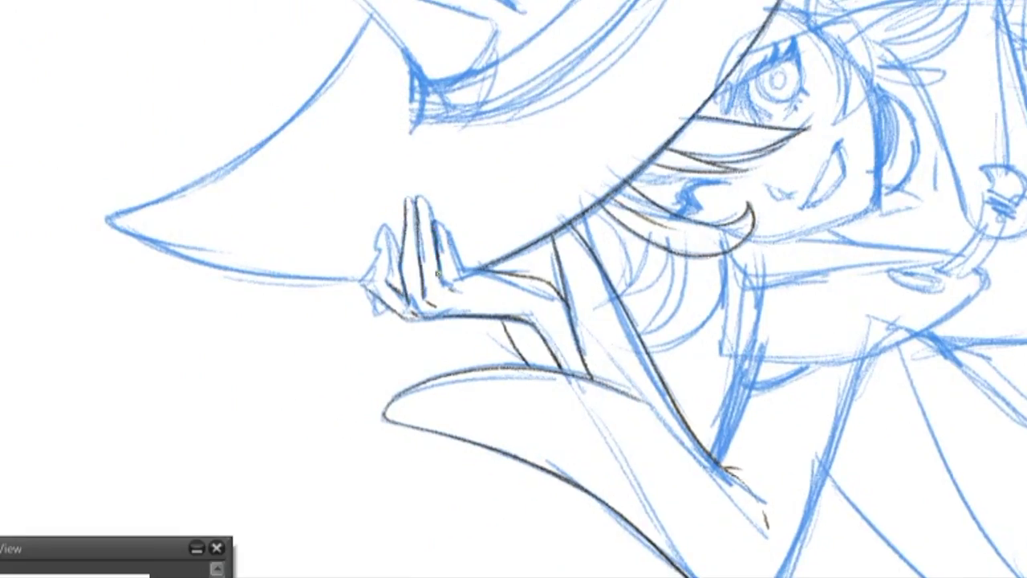
pyautogui.moveTo(445, 244); pyautogui.dragTo(590, 195)
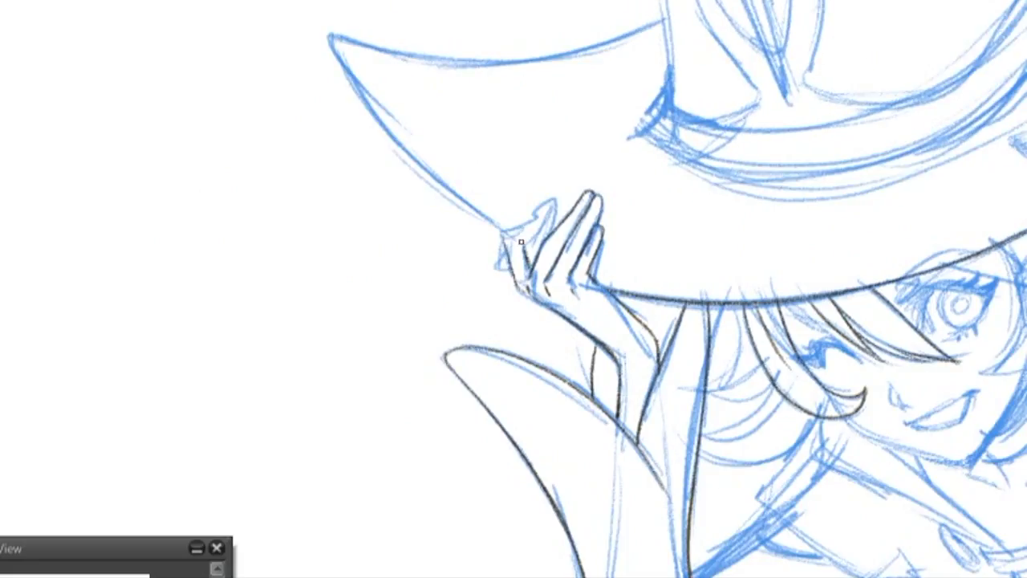
pyautogui.moveTo(522, 287); pyautogui.dragTo(609, 241)
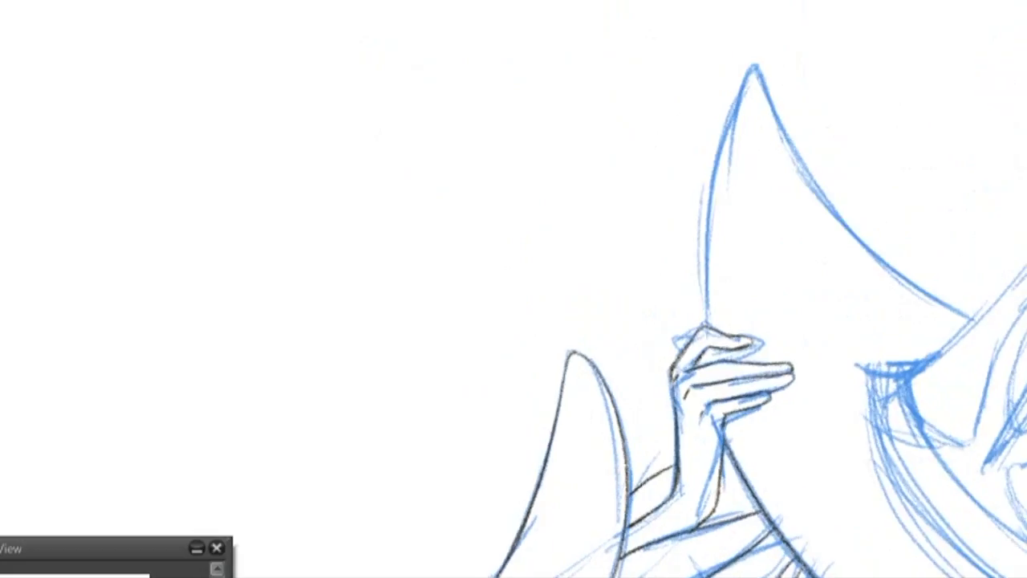
# - Trace both edges of the brim's upturned pointed tip above the raised hand
pyautogui.moveTo(752, 69)
pyautogui.mouseDown()
pyautogui.moveTo(717, 161)
pyautogui.moveTo(709, 321)
pyautogui.moveTo(642, 353)
pyautogui.mouseUp()
pyautogui.moveTo(883, 213); pyautogui.dragTo(664, 144)
pyautogui.moveTo(665, 144)
pyautogui.mouseDown()
pyautogui.moveTo(678, 378)
pyautogui.moveTo(730, 469)
pyautogui.moveTo(610, 321)
pyautogui.mouseUp()
# - Trace the small curved hair tufts between the raised arm and the curled bang
pyautogui.moveTo(706, 289)
pyautogui.mouseDown()
pyautogui.moveTo(698, 365)
pyautogui.moveTo(526, 243)
pyautogui.moveTo(498, 279)
pyautogui.mouseUp()
pyautogui.moveTo(498, 279)
pyautogui.mouseDown()
pyautogui.moveTo(624, 174)
pyautogui.moveTo(744, 261)
pyautogui.mouseUp()
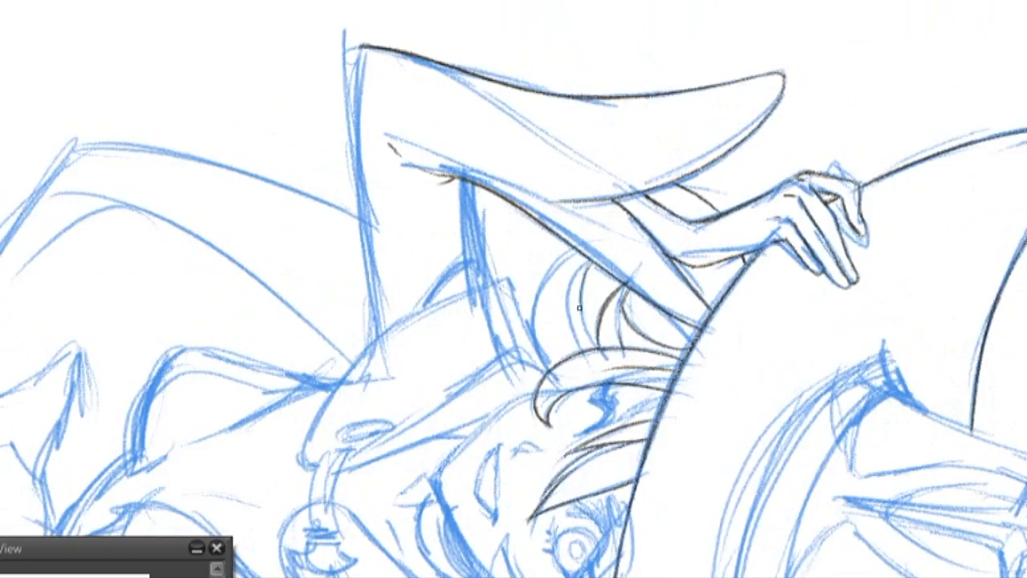
pyautogui.moveTo(581, 265)
pyautogui.mouseDown()
pyautogui.moveTo(601, 333)
pyautogui.moveTo(576, 317)
pyautogui.moveTo(634, 291)
pyautogui.mouseUp()
pyautogui.press('Delete')
# - Trace the tall collar flap below the raised arm, including its top edge and both long sides
pyautogui.moveTo(505, 240); pyautogui.dragTo(522, 341)
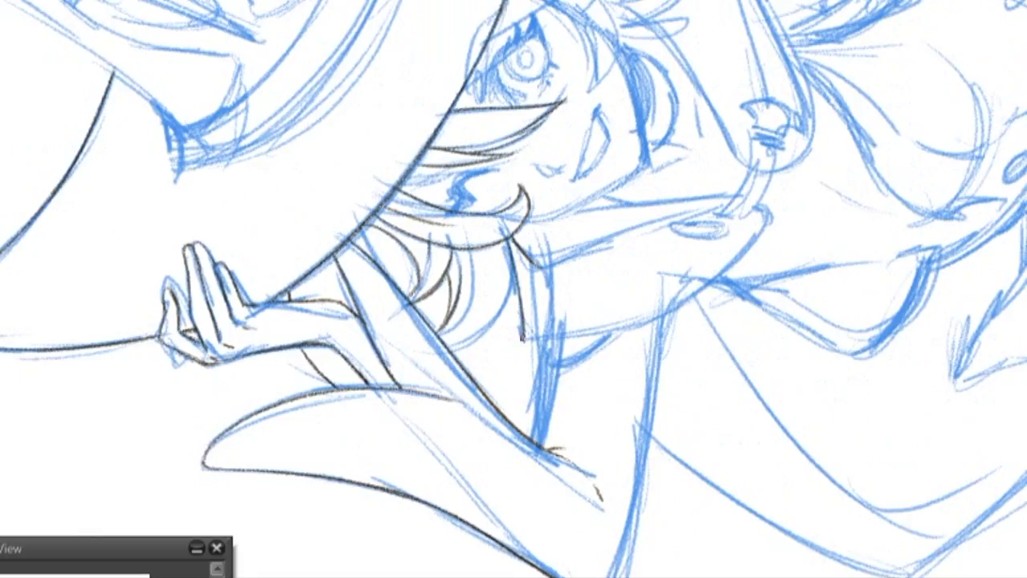
pyautogui.press('Delete')
pyautogui.press('Delete')
pyautogui.moveTo(642, 303)
pyautogui.mouseDown()
pyautogui.moveTo(643, 465)
pyautogui.moveTo(676, 534)
pyautogui.moveTo(710, 568)
pyautogui.mouseUp()
pyautogui.moveTo(710, 336); pyautogui.dragTo(726, 482)
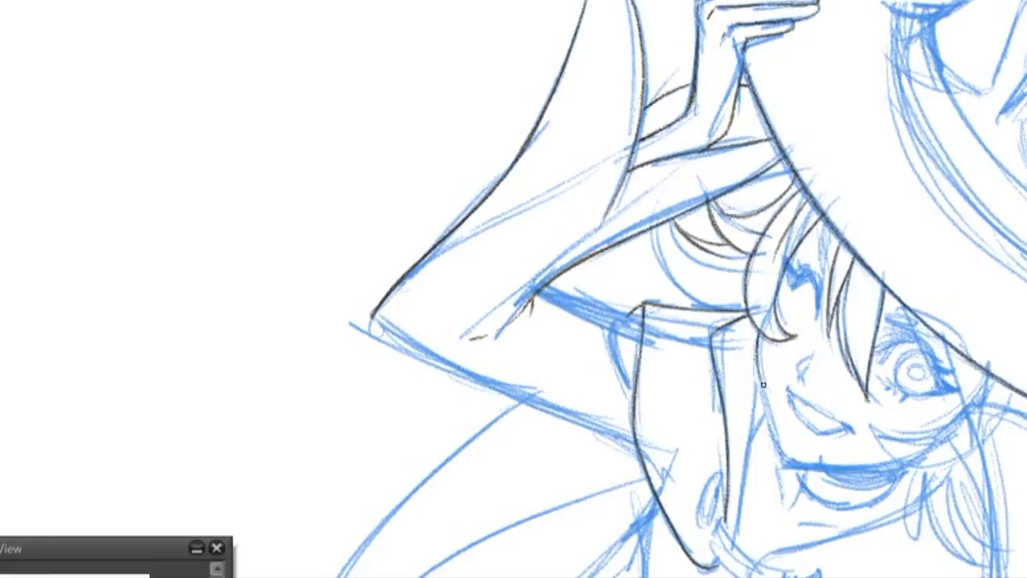
# - Trace the jawline on the winking side of the face down to the chin
pyautogui.moveTo(754, 366); pyautogui.dragTo(799, 491)
pyautogui.press('Delete')
pyautogui.press('End')
pyautogui.moveTo(810, 380); pyautogui.dragTo(843, 489)
pyautogui.press('Delete')
pyautogui.press('Delete')
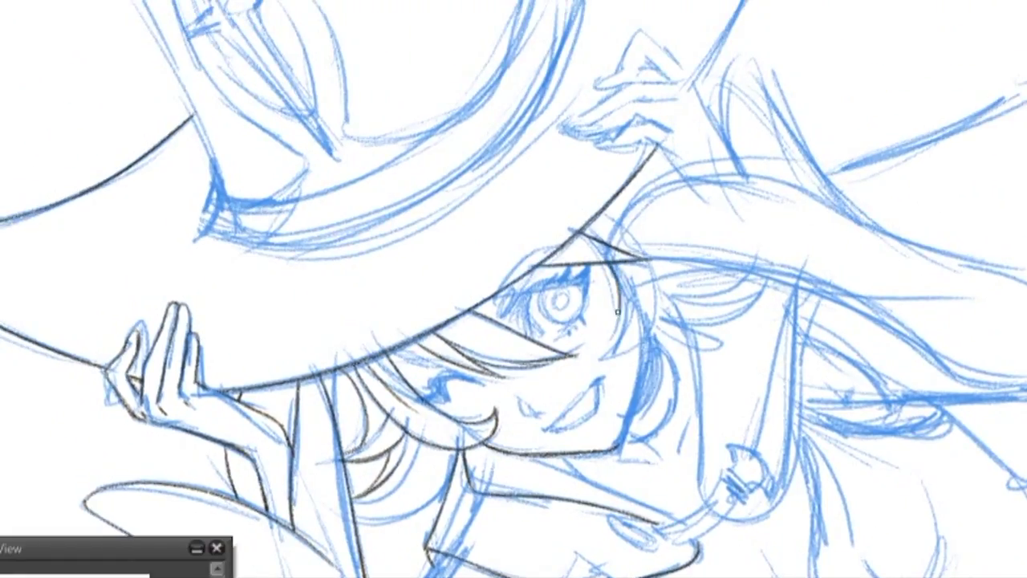
# - Trace the pointed strands under the brim and the inner curve of the lock beside the open eye
pyautogui.moveTo(617, 311); pyautogui.dragTo(608, 353)
pyautogui.moveTo(652, 261); pyautogui.dragTo(648, 338)
pyautogui.press('End')
pyautogui.press('End')
pyautogui.press('End')
pyautogui.press('End')
pyautogui.press('End')
pyautogui.press('End')
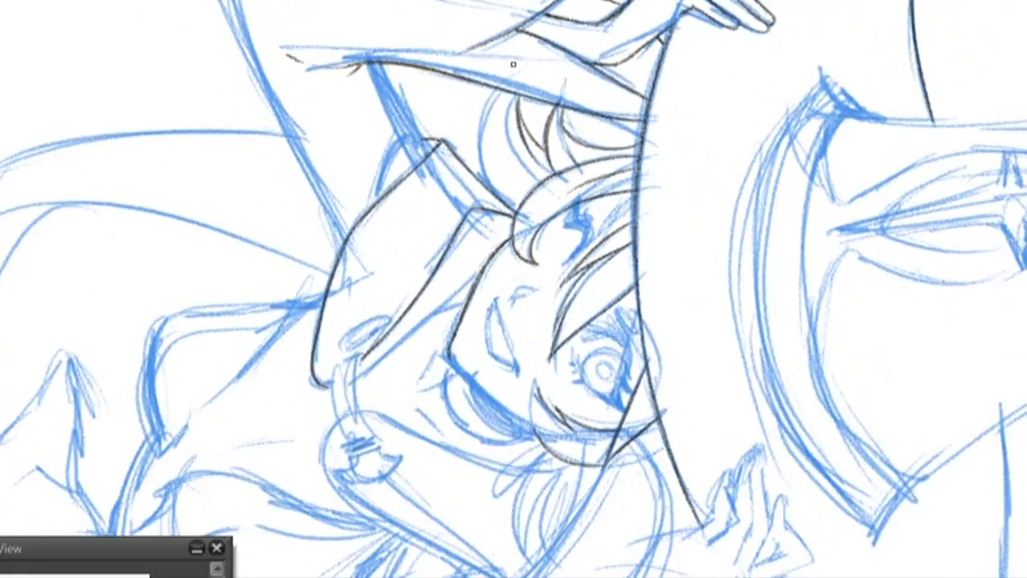
pyautogui.press('End')
pyautogui.press('End')
pyautogui.press('End')
# - Complete the curved cheek lock under the open eye with its outer curve and pointed end
pyautogui.moveTo(590, 325); pyautogui.dragTo(594, 387)
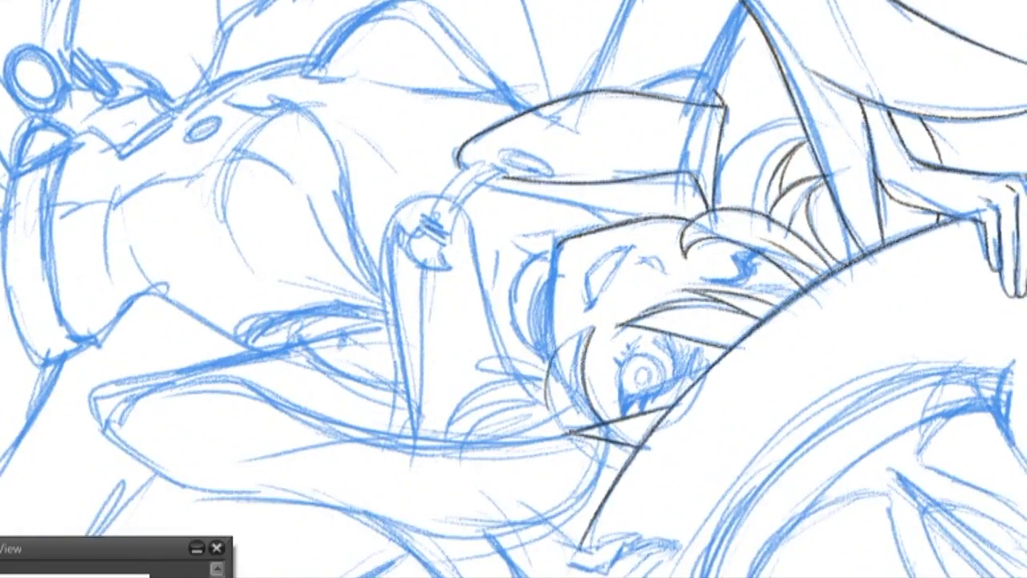
pyautogui.moveTo(554, 346); pyautogui.dragTo(550, 432)
pyautogui.press('End')
pyautogui.press('Delete')
pyautogui.press('Delete')
pyautogui.moveTo(409, 330); pyautogui.dragTo(427, 399)
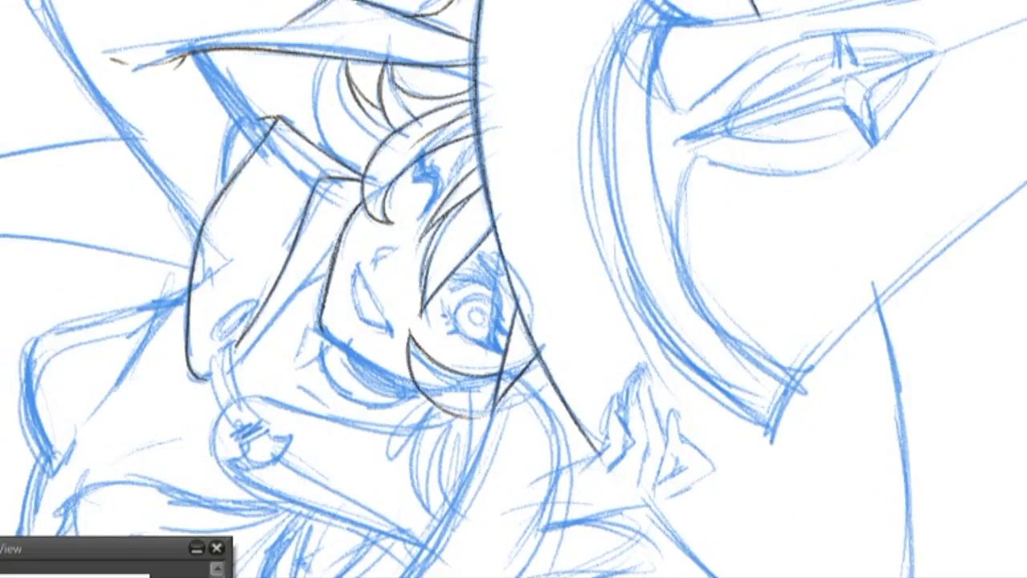
# - Trace the long side lock falling over the shoulder and the wrist lines of the second hand beneath the brim
pyautogui.press('Home')
pyautogui.press('End')
pyautogui.moveTo(566, 410); pyautogui.dragTo(646, 574)
pyautogui.scroll(-1, 612, 534)
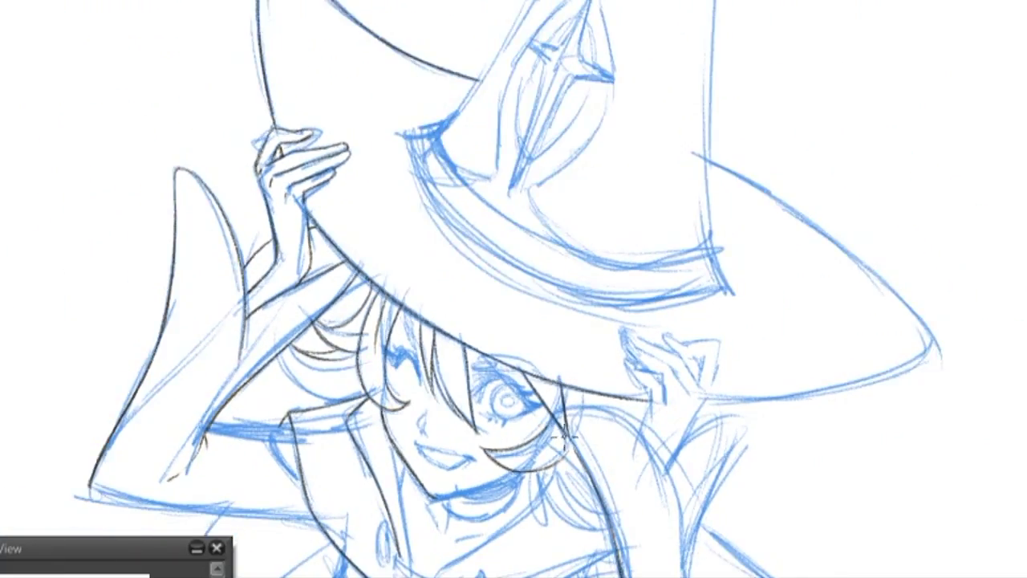
pyautogui.scroll(1, 507, 479)
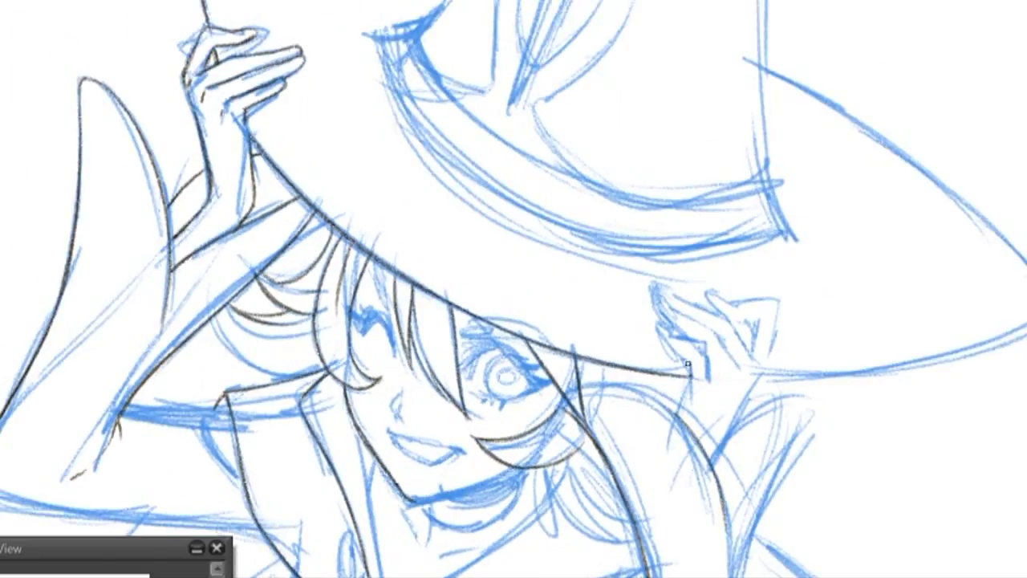
pyautogui.moveTo(734, 370); pyautogui.dragTo(600, 315)
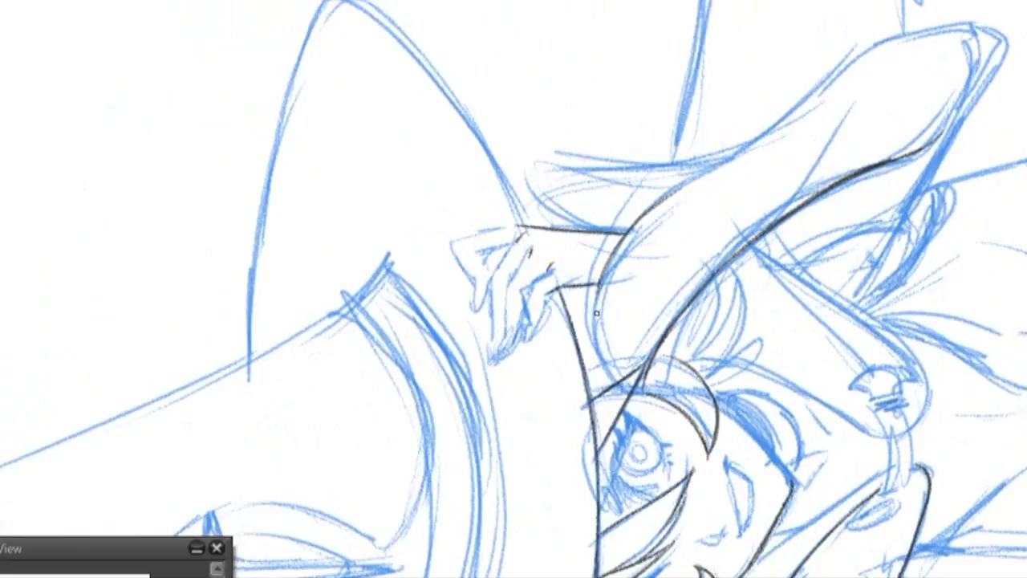
pyautogui.press('Home')
pyautogui.scroll(2, 652, 426)
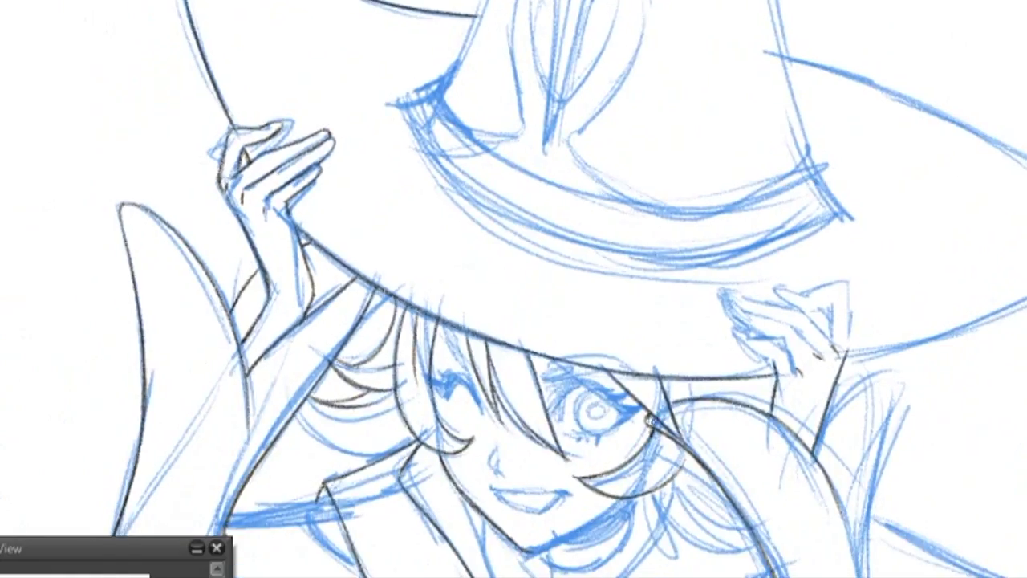
# - Trace the short pointed hair tufts beside the neck, under the cheek lock
pyautogui.moveTo(672, 549)
pyautogui.mouseDown()
pyautogui.moveTo(613, 417)
pyautogui.moveTo(618, 498)
pyautogui.mouseUp()
pyautogui.moveTo(647, 401); pyautogui.dragTo(634, 472)
pyautogui.moveTo(638, 426); pyautogui.dragTo(634, 504)
pyautogui.moveTo(641, 422); pyautogui.dragTo(668, 485)
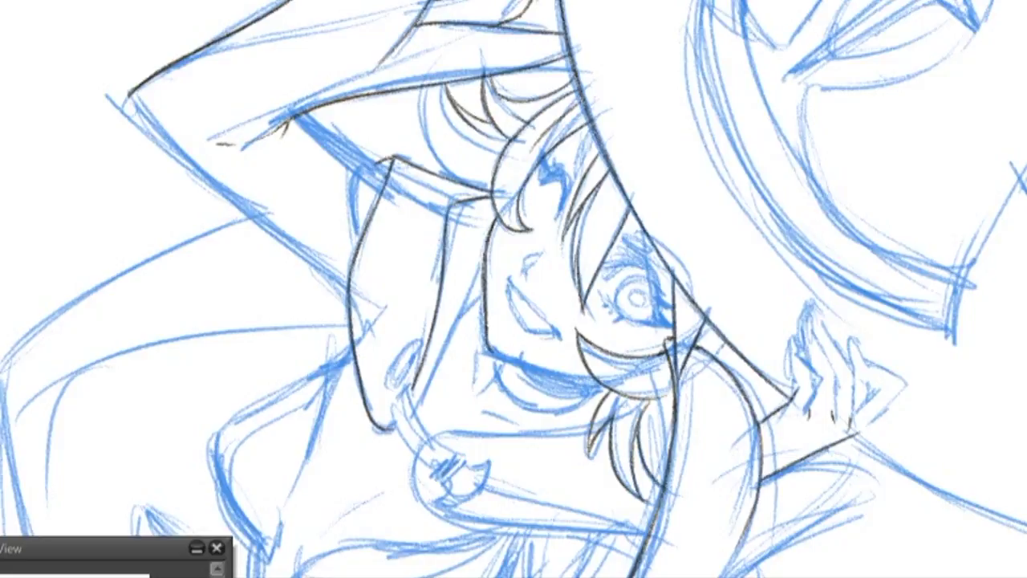
# - Extend the outer edge of the long side lock downward past the second wrist
pyautogui.press('Home')
pyautogui.scroll(2, 618, 305)
pyautogui.moveTo(670, 408); pyautogui.dragTo(712, 496)
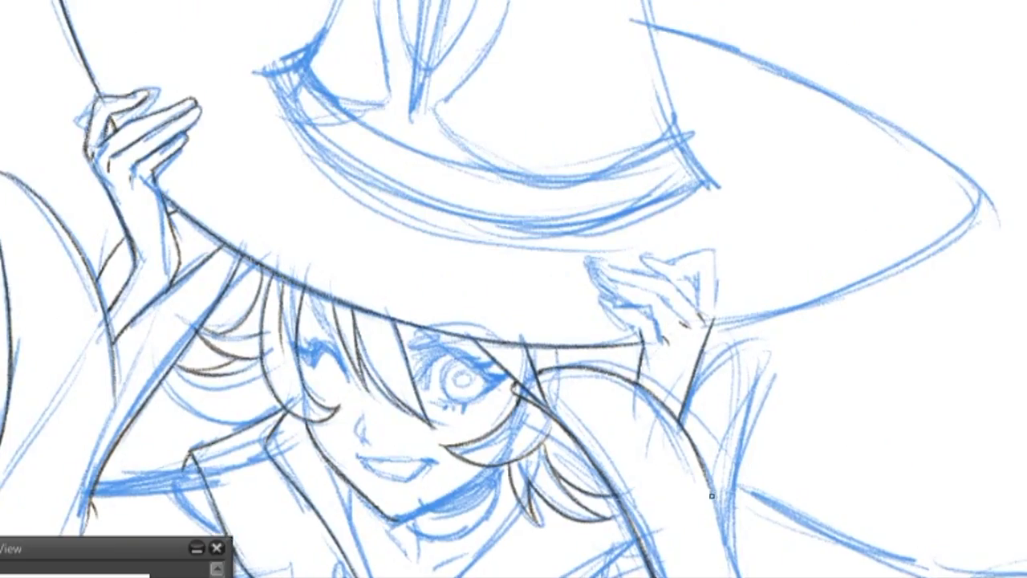
# - Trace the nose, the smiling mouth and the jawline on the open-eye side of the face
pyautogui.press('h')
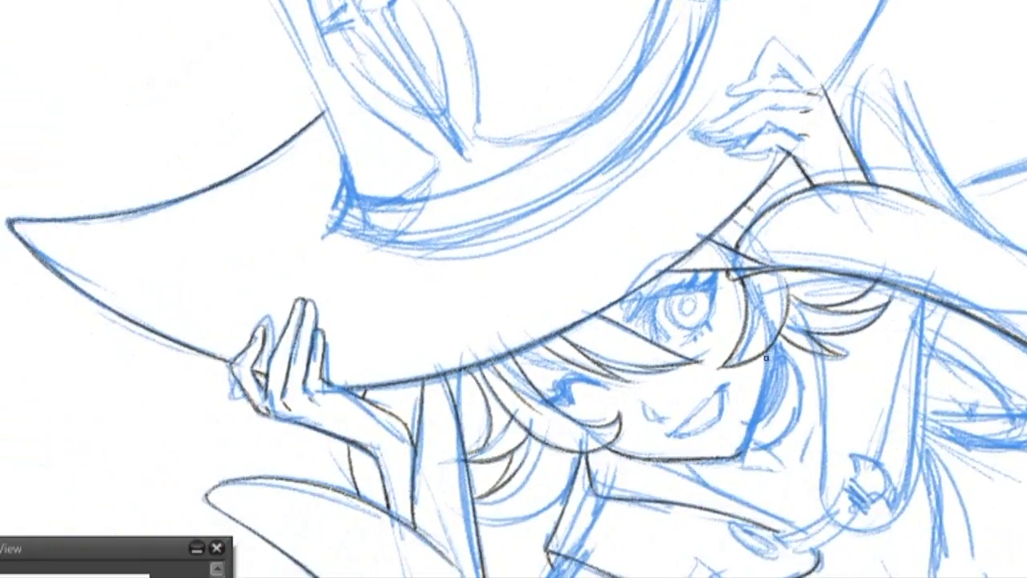
pyautogui.moveTo(729, 464); pyautogui.dragTo(594, 255)
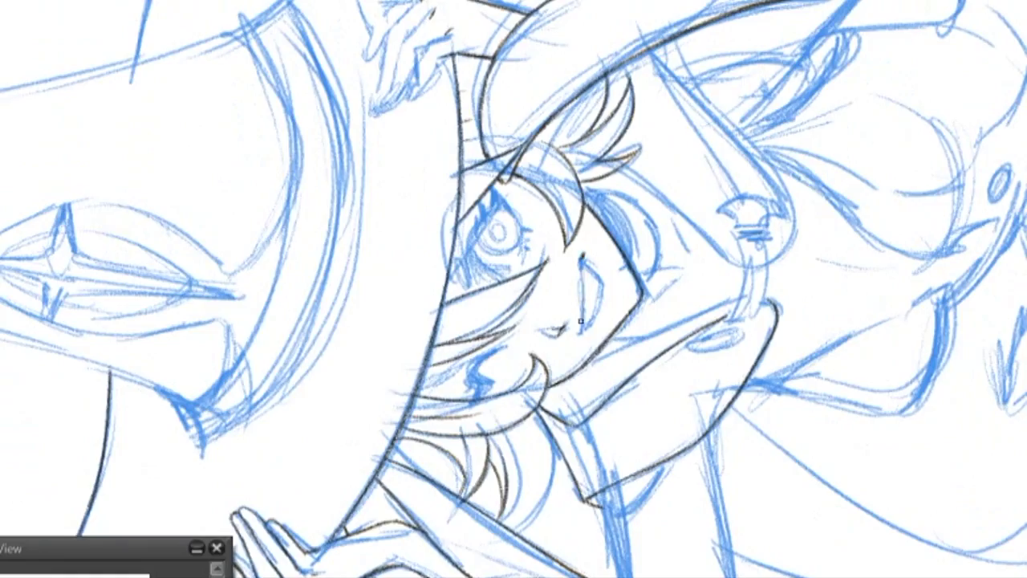
pyautogui.moveTo(590, 377); pyautogui.dragTo(525, 435)
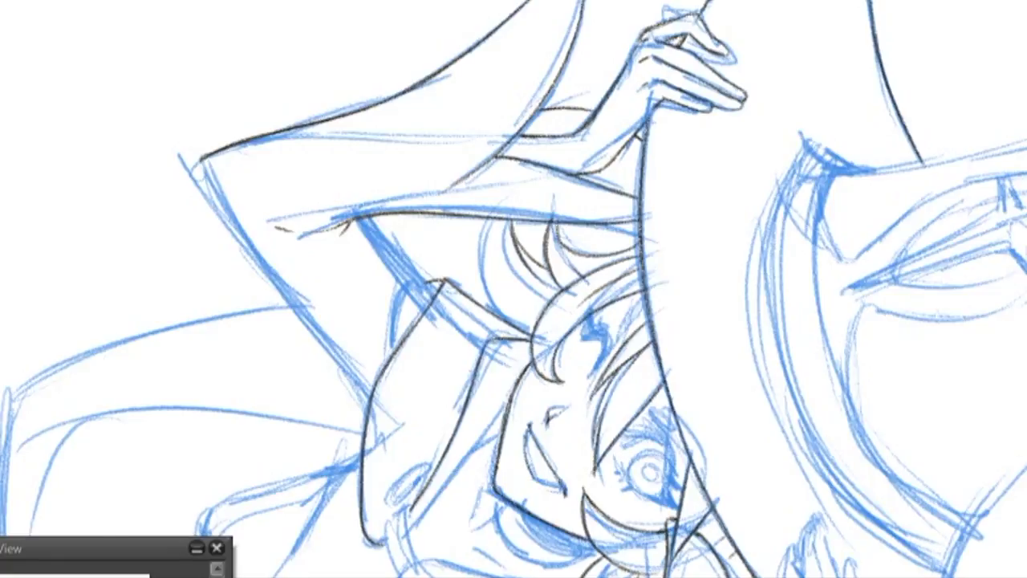
# - Trace the underside of the raised sleeve from the elbow to the collar flap
pyautogui.press('Home')
pyautogui.scroll(-3, 513, 433)
pyautogui.scroll(2, 514, 433)
pyautogui.scroll(-2, 514, 289)
pyautogui.press('End')
pyautogui.scroll(2, 513, 289)
pyautogui.scroll(1, 513, 289)
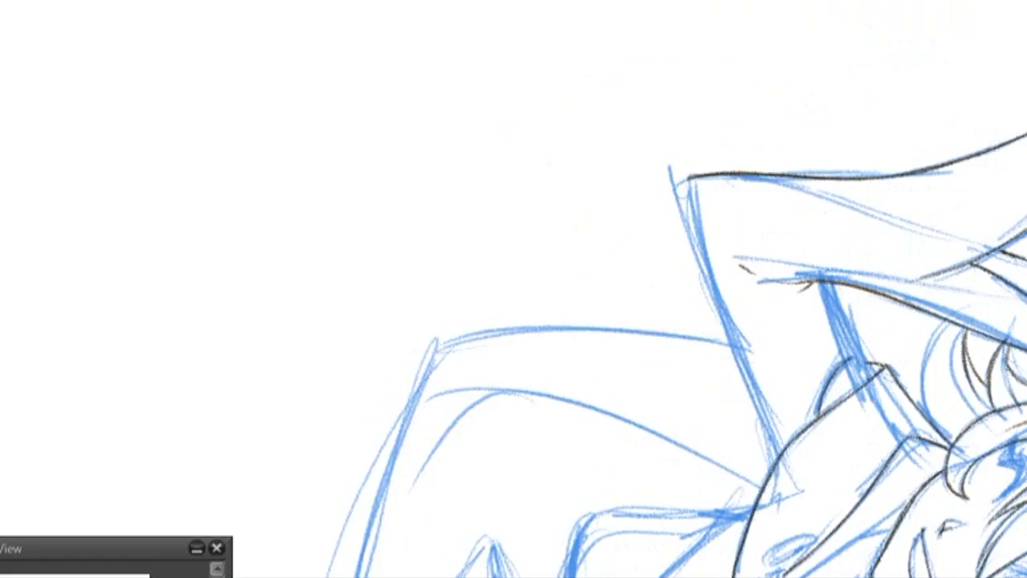
pyautogui.scroll(-3, 843, 358)
pyautogui.scroll(3, 843, 359)
pyautogui.moveTo(713, 199)
pyautogui.mouseDown()
pyautogui.moveTo(760, 447)
pyautogui.moveTo(757, 413)
pyautogui.moveTo(778, 479)
pyautogui.mouseUp()
pyautogui.scroll(-5, 778, 480)
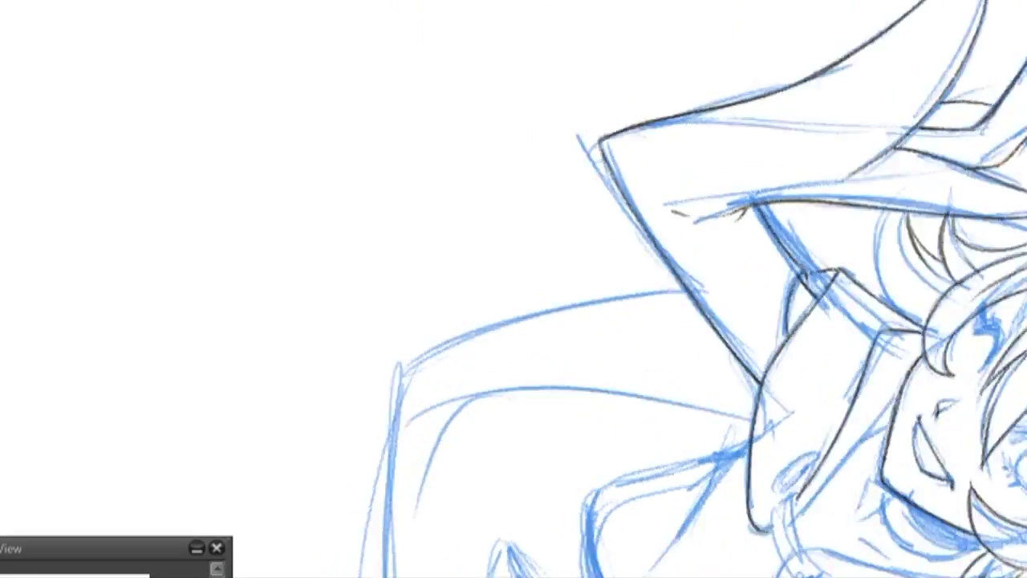
# - Trace the rounded chest panel below the collar flap, undoing and redrawing its outer side
pyautogui.moveTo(598, 255); pyautogui.dragTo(679, 464)
pyautogui.moveTo(599, 271); pyautogui.dragTo(565, 410)
pyautogui.hotkey('ctrl', 'z')
pyautogui.moveTo(594, 255); pyautogui.dragTo(560, 405)
pyautogui.press('Delete')
pyautogui.press('Home')
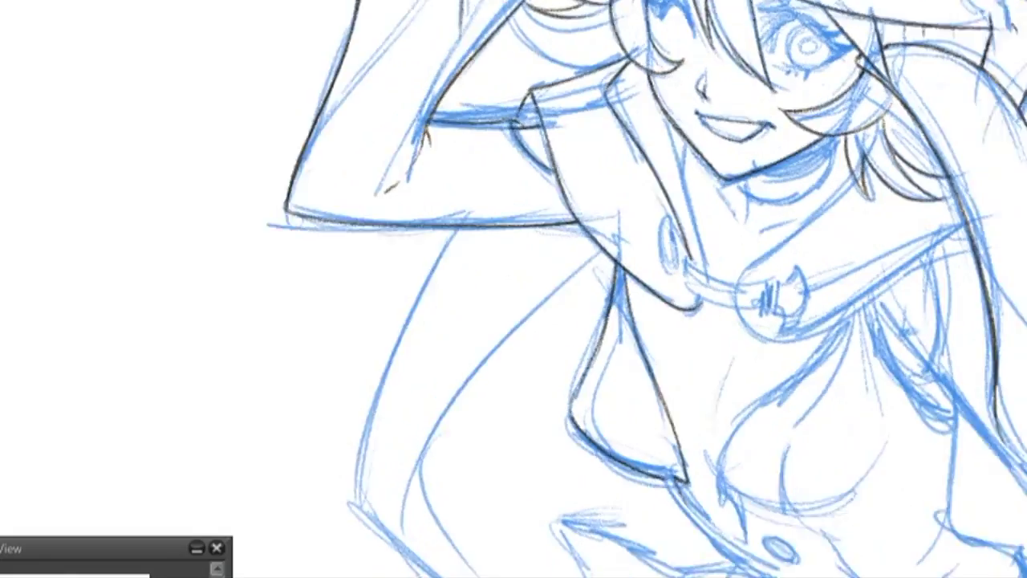
# - Trace the side of the torso from the chest panel down to the waist
pyautogui.scroll(-2, 561, 409)
pyautogui.scroll(5, 610, 401)
pyautogui.moveTo(683, 200)
pyautogui.mouseDown()
pyautogui.moveTo(734, 373)
pyautogui.moveTo(687, 242)
pyautogui.moveTo(718, 329)
pyautogui.moveTo(721, 433)
pyautogui.mouseUp()
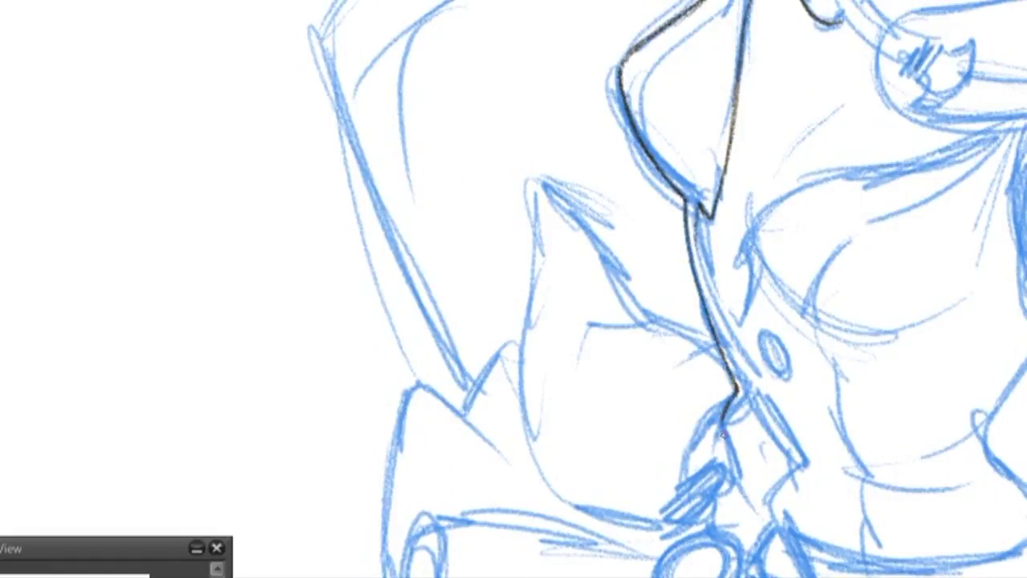
# - Trace the strap and buckle hanging at the back of the waist and the vest's two small buttons
pyautogui.moveTo(734, 385)
pyautogui.mouseDown()
pyautogui.moveTo(686, 456)
pyautogui.moveTo(682, 486)
pyautogui.mouseUp()
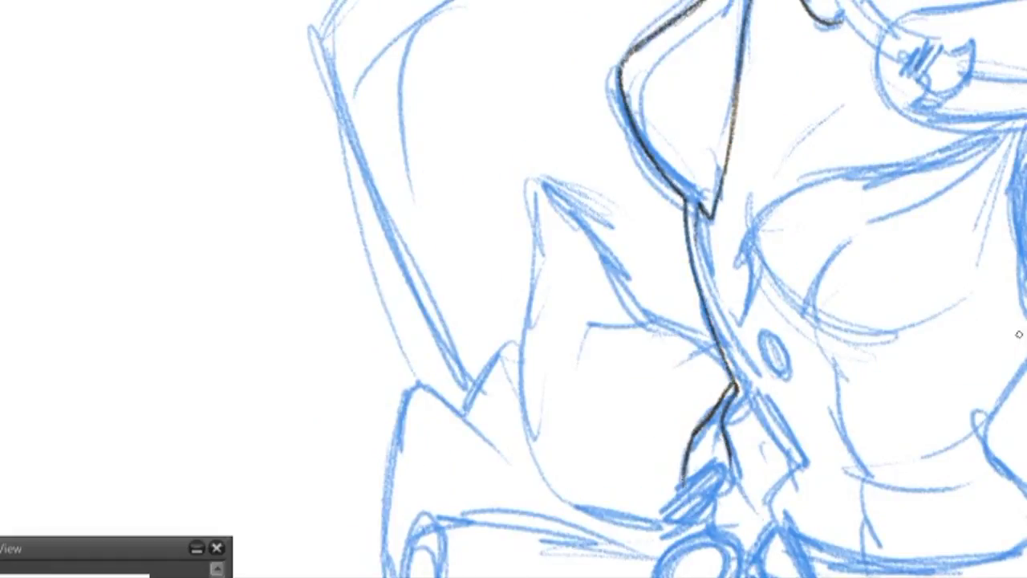
pyautogui.moveTo(734, 382)
pyautogui.mouseDown()
pyautogui.moveTo(804, 464)
pyautogui.moveTo(772, 520)
pyautogui.moveTo(733, 430)
pyautogui.moveTo(731, 475)
pyautogui.moveTo(707, 520)
pyautogui.mouseUp()
pyautogui.hotkey('ctrl', 'z')
pyautogui.moveTo(720, 478)
pyautogui.mouseDown()
pyautogui.moveTo(698, 513)
pyautogui.moveTo(705, 475)
pyautogui.mouseUp()
pyautogui.moveTo(667, 510); pyautogui.dragTo(720, 477)
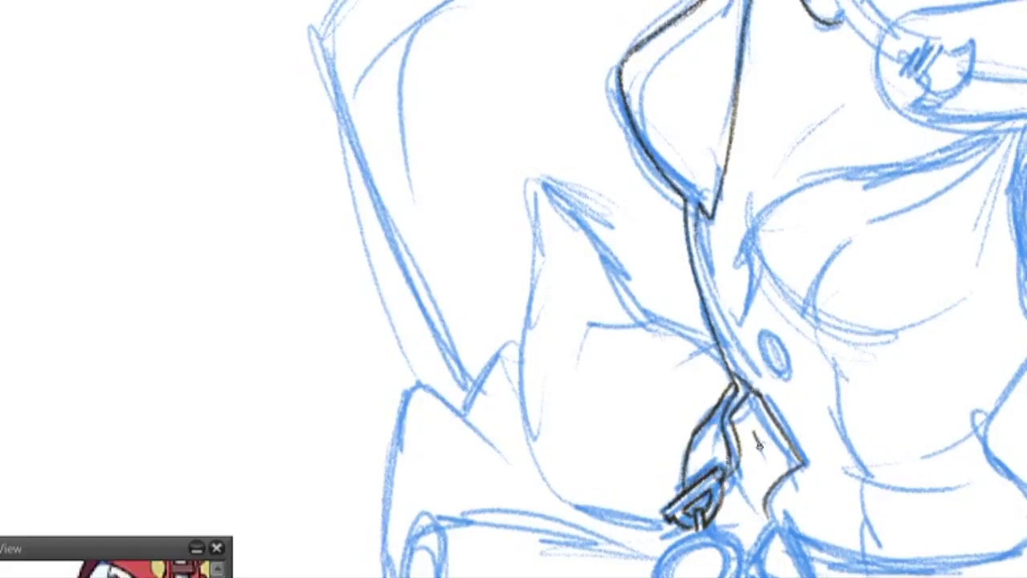
pyautogui.moveTo(775, 396)
pyautogui.mouseDown()
pyautogui.moveTo(792, 418)
pyautogui.moveTo(774, 398)
pyautogui.mouseUp()
pyautogui.moveTo(756, 341)
pyautogui.mouseDown()
pyautogui.moveTo(767, 363)
pyautogui.moveTo(756, 339)
pyautogui.mouseUp()
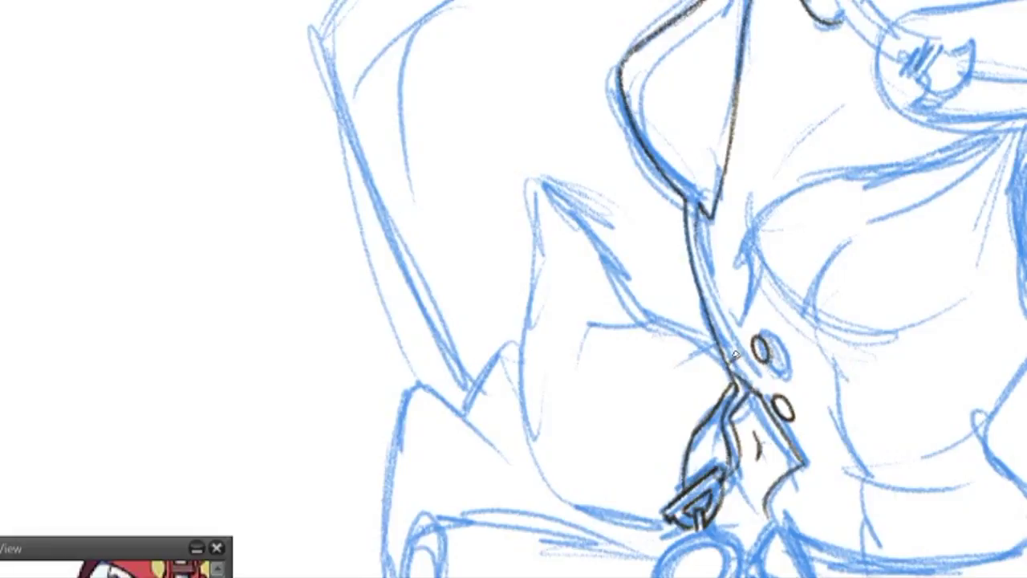
pyautogui.moveTo(693, 218); pyautogui.dragTo(718, 294)
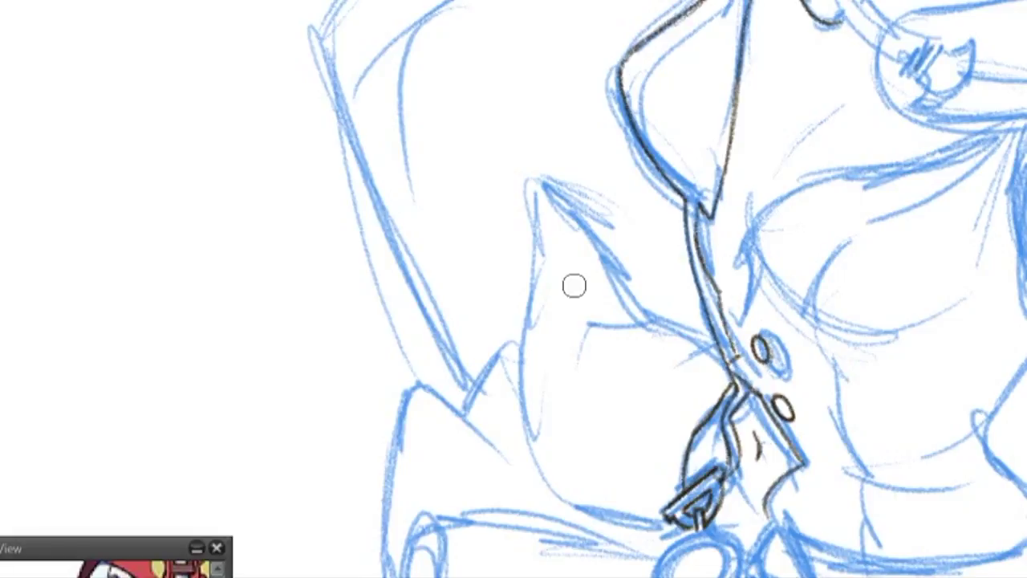
pyautogui.moveTo(759, 337); pyautogui.dragTo(764, 368)
pyautogui.hotkey('ctrl', 'z')
pyautogui.hotkey('ctrl', 'z')
pyautogui.hotkey('ctrl', 'z')
pyautogui.hotkey('ctrl', 'z')
# - Trace the vest's doubled front edge below the collar flap, with its short crease and the upper button
pyautogui.moveTo(695, 210)
pyautogui.mouseDown()
pyautogui.moveTo(737, 319)
pyautogui.moveTo(751, 261)
pyautogui.moveTo(733, 376)
pyautogui.mouseUp()
pyautogui.moveTo(746, 297)
pyautogui.mouseDown()
pyautogui.moveTo(739, 321)
pyautogui.moveTo(752, 272)
pyautogui.moveTo(738, 360)
pyautogui.mouseUp()
pyautogui.moveTo(716, 289); pyautogui.dragTo(751, 269)
pyautogui.moveTo(743, 309); pyautogui.dragTo(744, 324)
# - Trace the bust curve, the armhole and the far side of the torso beside the bent arm
pyautogui.moveTo(706, 291)
pyautogui.mouseDown()
pyautogui.moveTo(714, 325)
pyautogui.moveTo(610, 241)
pyautogui.moveTo(455, 87)
pyautogui.mouseUp()
pyautogui.moveTo(555, 132)
pyautogui.mouseDown()
pyautogui.moveTo(496, 270)
pyautogui.moveTo(488, 386)
pyautogui.mouseUp()
pyautogui.moveTo(450, 335); pyautogui.dragTo(491, 375)
pyautogui.press('Home')
pyautogui.moveTo(815, 213)
pyautogui.mouseDown()
pyautogui.moveTo(819, 291)
pyautogui.moveTo(867, 419)
pyautogui.moveTo(824, 550)
pyautogui.mouseUp()
pyautogui.moveTo(837, 305); pyautogui.dragTo(854, 322)
pyautogui.moveTo(902, 183)
pyautogui.mouseDown()
pyautogui.moveTo(857, 343)
pyautogui.moveTo(962, 576)
pyautogui.mouseUp()
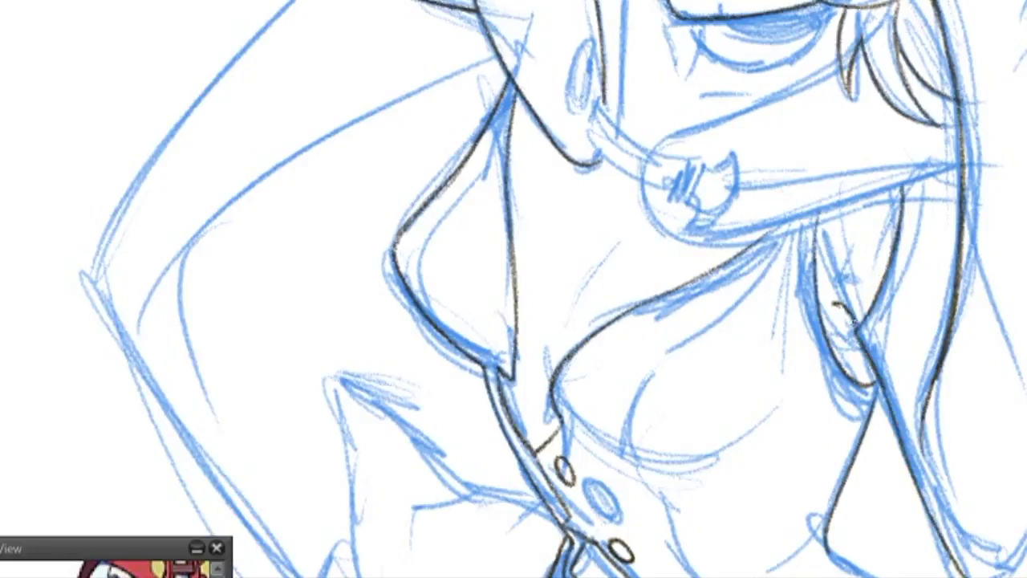
# - Trace over the edge of the bent arm's sleeve from the armpit towards the elbow
pyautogui.scroll(-3, 842, 314)
pyautogui.scroll(2, 905, 396)
pyautogui.scroll(1, 772, 305)
pyautogui.scroll(-2, 772, 305)
pyautogui.press('End')
pyautogui.press('End')
pyautogui.press('End')
pyautogui.scroll(3, 457, 277)
pyautogui.moveTo(458, 268); pyautogui.dragTo(452, 336)
pyautogui.press('Home')
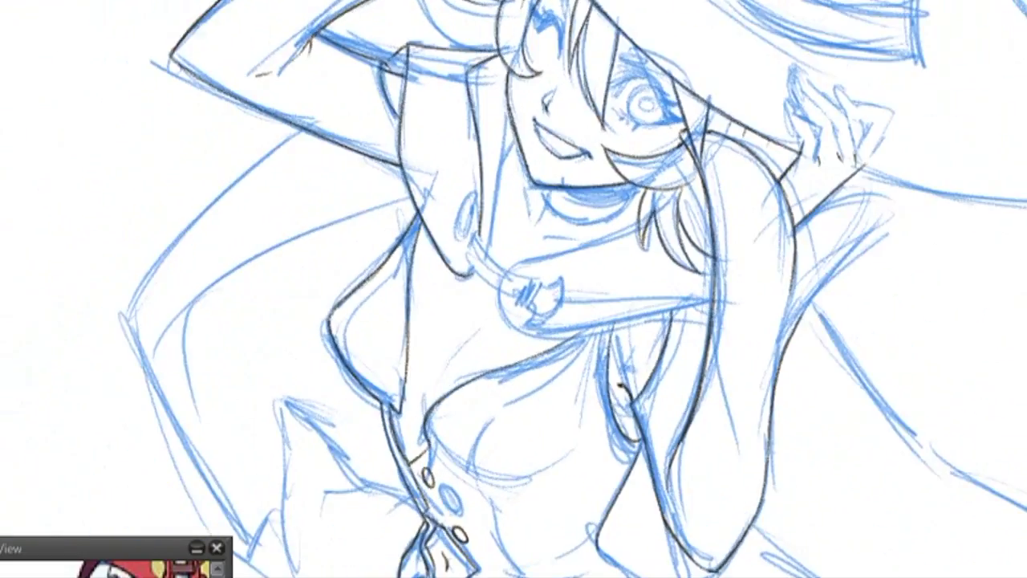
pyautogui.moveTo(644, 447)
pyautogui.mouseDown()
pyautogui.moveTo(699, 570)
pyautogui.moveTo(713, 557)
pyautogui.mouseUp()
# - Trace the flared sleeve cuff behind the wrist on the open-eye side
pyautogui.scroll(6, 717, 542)
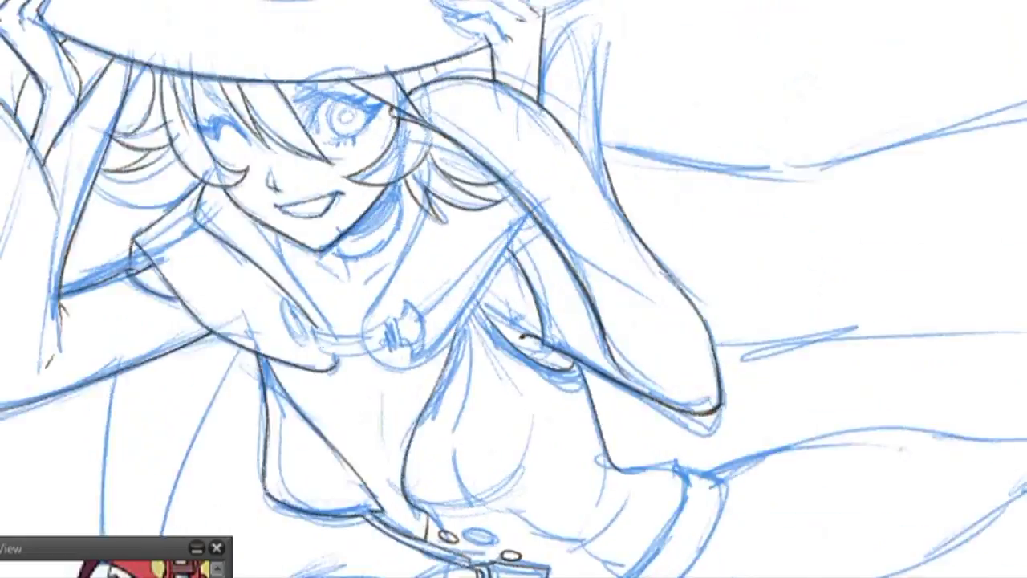
pyautogui.moveTo(864, 291)
pyautogui.mouseDown()
pyautogui.moveTo(871, 426)
pyautogui.moveTo(810, 337)
pyautogui.mouseUp()
pyautogui.moveTo(613, 191)
pyautogui.mouseDown()
pyautogui.moveTo(626, 204)
pyautogui.moveTo(619, 298)
pyautogui.mouseUp()
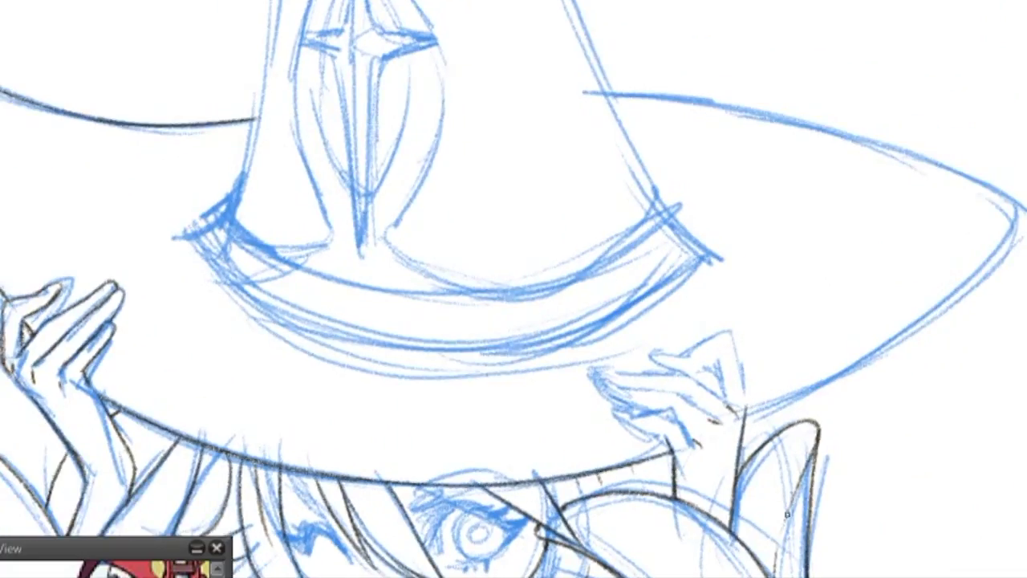
# - Trace the two lower fingers of the hand holding the brim on the open-eye side
pyautogui.press('Delete')
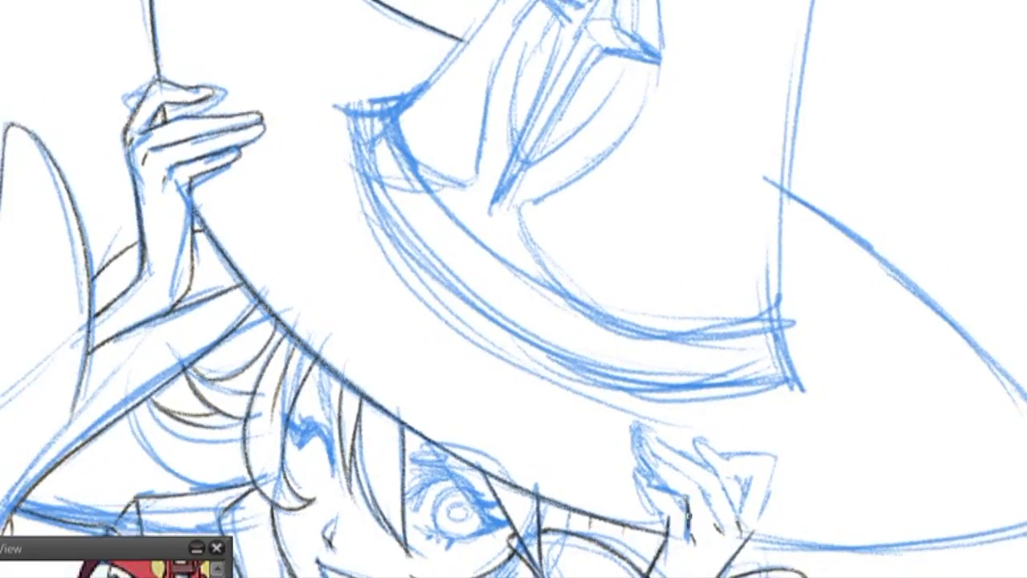
pyautogui.press('Delete')
pyautogui.moveTo(643, 507)
pyautogui.mouseDown()
pyautogui.moveTo(672, 575)
pyautogui.moveTo(674, 549)
pyautogui.moveTo(695, 571)
pyautogui.mouseUp()
pyautogui.press('End')
pyautogui.press('Delete')
pyautogui.press('End')
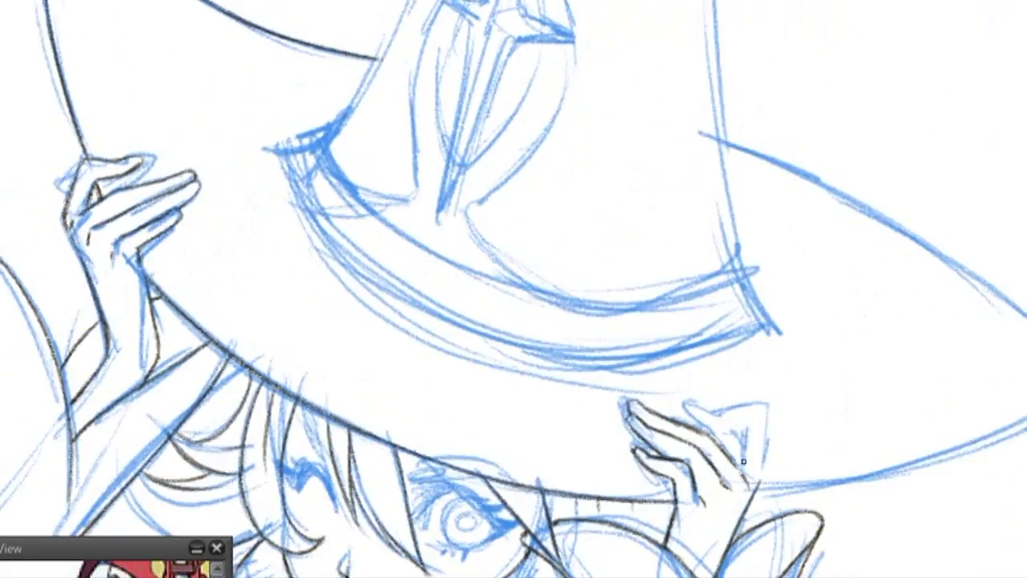
pyautogui.moveTo(763, 410); pyautogui.dragTo(763, 484)
pyautogui.press('End')
pyautogui.moveTo(425, 239)
pyautogui.mouseDown()
pyautogui.moveTo(419, 259)
pyautogui.moveTo(433, 286)
pyautogui.mouseUp()
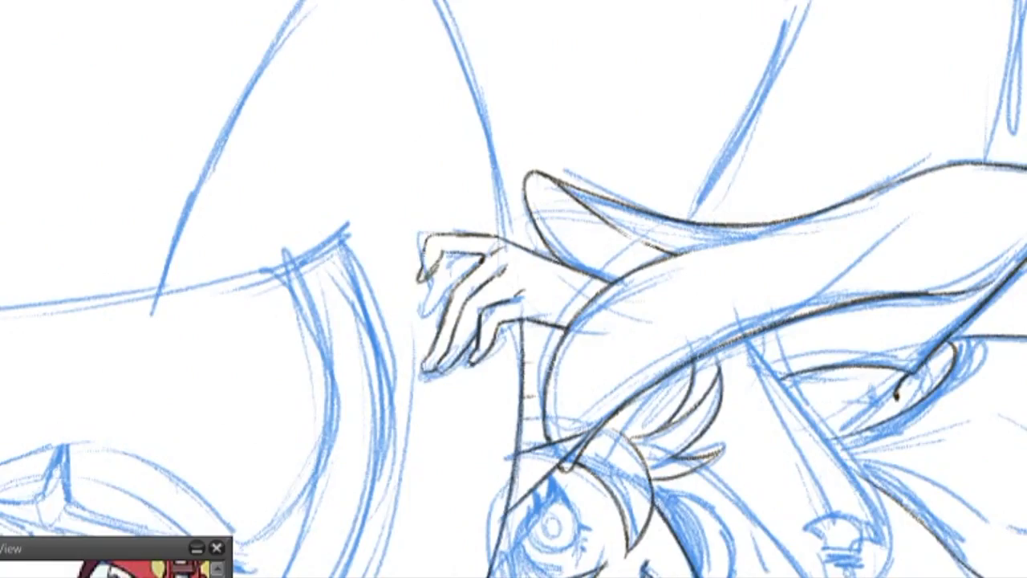
pyautogui.press('Delete')
pyautogui.press('End')
pyautogui.press('Delete')
# - Select the sketch of the bent finger on the open-eye side, transform it slightly closer to the hand and deselect
pyautogui.moveTo(670, 397); pyautogui.dragTo(678, 414)
pyautogui.hotkey('ctrl', 't')
pyautogui.press('Return')
pyautogui.hotkey('ctrl', 'd')
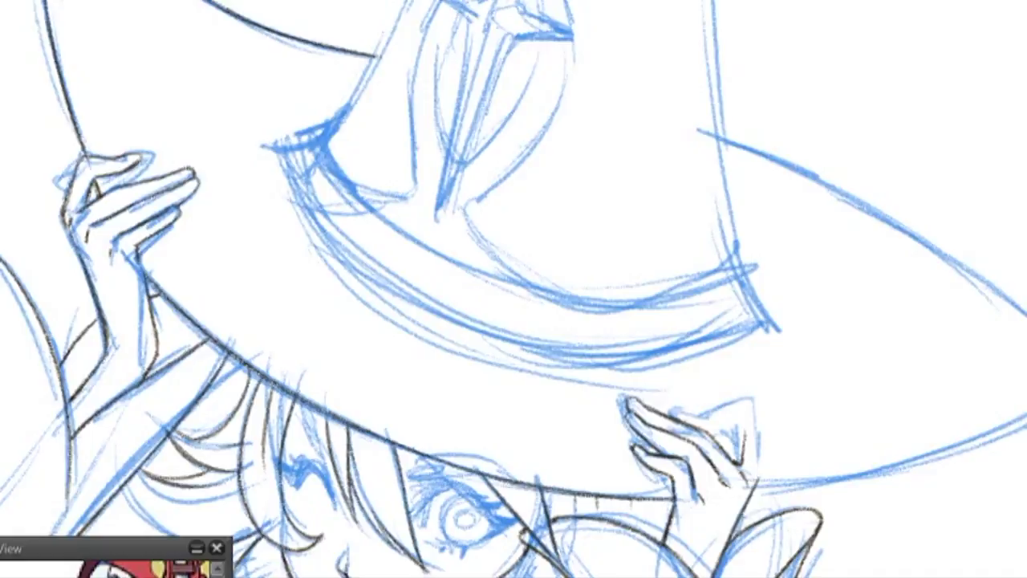
# - Trace the bent finger and the back of the hand over the adjusted sketch
pyautogui.press('End')
pyautogui.moveTo(590, 270); pyautogui.dragTo(634, 278)
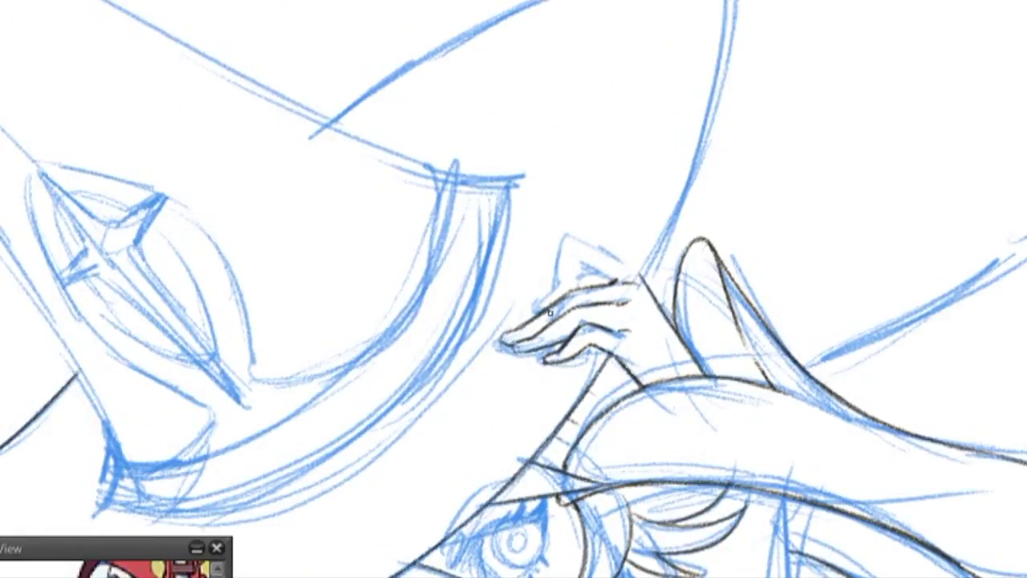
pyautogui.press('End')
pyautogui.press('End')
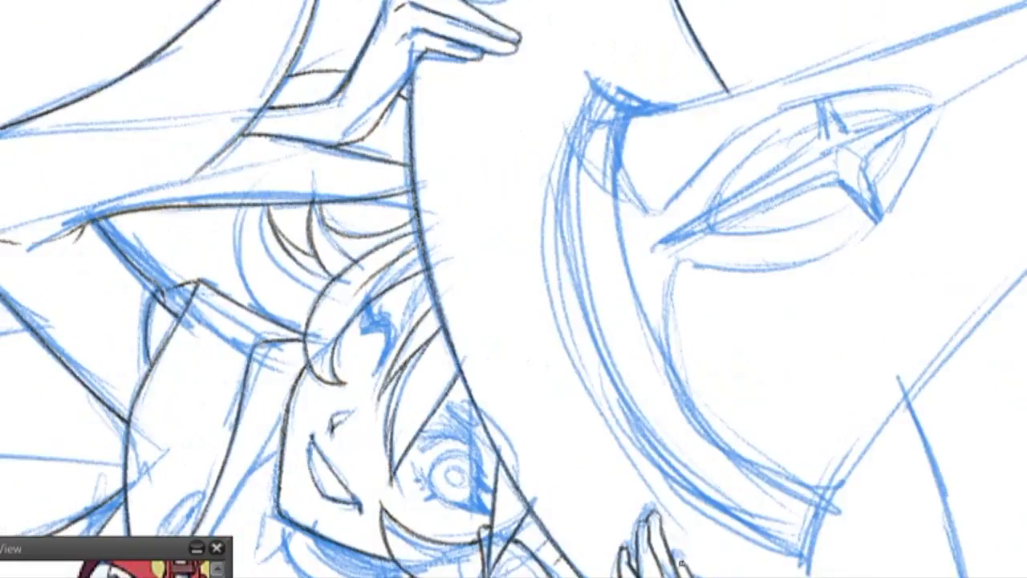
pyautogui.press('End')
# - Trace the hat brim from the open-eye side's hand around its outer tip and up to the crown
pyautogui.moveTo(430, 143)
pyautogui.mouseDown()
pyautogui.moveTo(496, 271)
pyautogui.moveTo(523, 377)
pyautogui.moveTo(530, 470)
pyautogui.mouseUp()
pyautogui.press('End')
pyautogui.moveTo(762, 273)
pyautogui.mouseDown()
pyautogui.moveTo(799, 433)
pyautogui.moveTo(810, 574)
pyautogui.mouseUp()
pyautogui.press('End')
pyautogui.moveTo(449, 80)
pyautogui.mouseDown()
pyautogui.moveTo(489, 136)
pyautogui.moveTo(531, 317)
pyautogui.moveTo(531, 430)
pyautogui.mouseUp()
pyautogui.press('End')
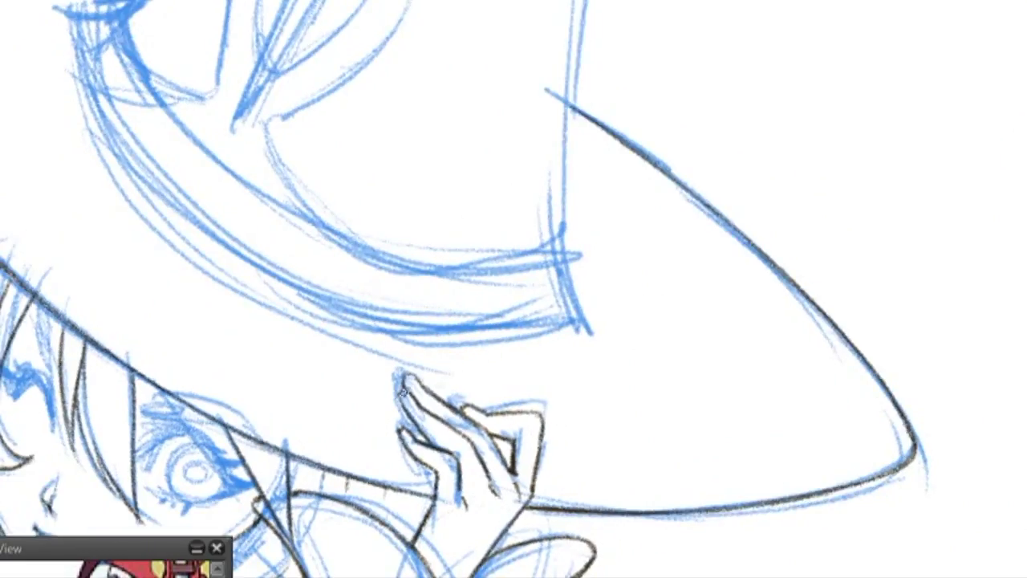
# - Trace the neck line and the choker below the chin
pyautogui.press('End')
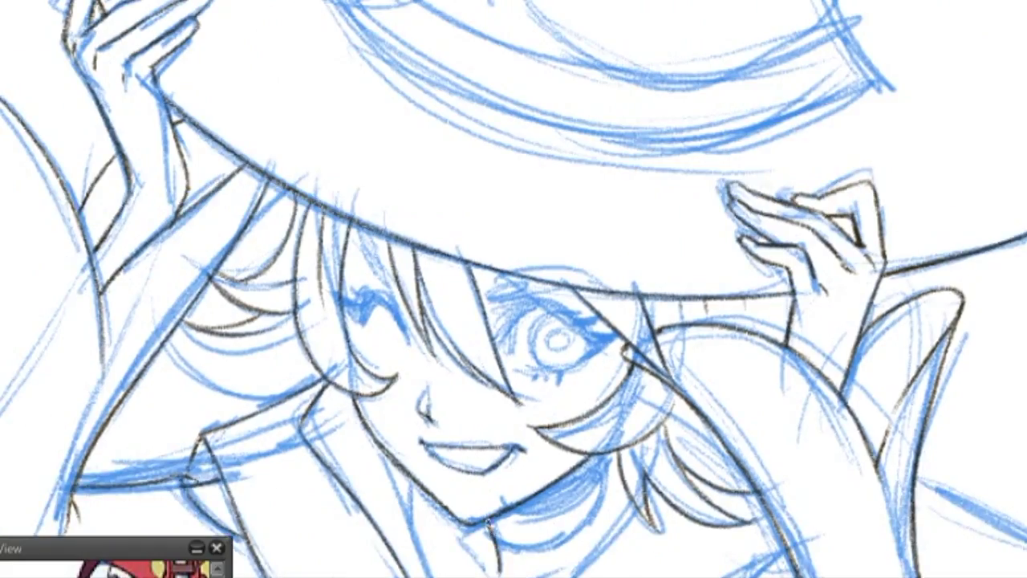
pyautogui.press('Delete')
pyautogui.moveTo(608, 405); pyautogui.dragTo(622, 574)
pyautogui.moveTo(620, 441); pyautogui.dragTo(621, 568)
pyautogui.moveTo(556, 401)
pyautogui.mouseDown()
pyautogui.moveTo(536, 506)
pyautogui.moveTo(559, 424)
pyautogui.mouseUp()
# - Trace the edges of the open collar running down from both sides of the neck
pyautogui.press('End')
pyautogui.press('Delete')
pyautogui.moveTo(446, 443)
pyautogui.mouseDown()
pyautogui.moveTo(457, 562)
pyautogui.moveTo(491, 576)
pyautogui.mouseUp()
pyautogui.press('End')
pyautogui.moveTo(595, 435); pyautogui.dragTo(606, 455)
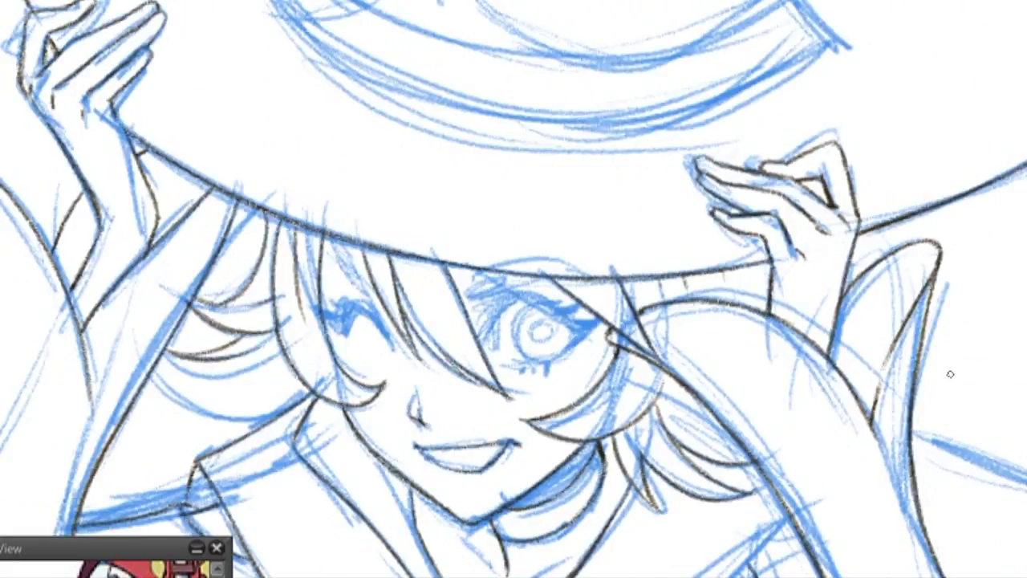
# - Trace the crescent-shaped end of the collar clasp and the short bars at both of its ends
pyautogui.moveTo(542, 541); pyautogui.dragTo(485, 241)
pyautogui.moveTo(495, 331)
pyautogui.mouseDown()
pyautogui.moveTo(493, 387)
pyautogui.moveTo(509, 383)
pyautogui.mouseUp()
pyautogui.moveTo(390, 325); pyautogui.dragTo(386, 374)
pyautogui.moveTo(369, 301); pyautogui.dragTo(377, 380)
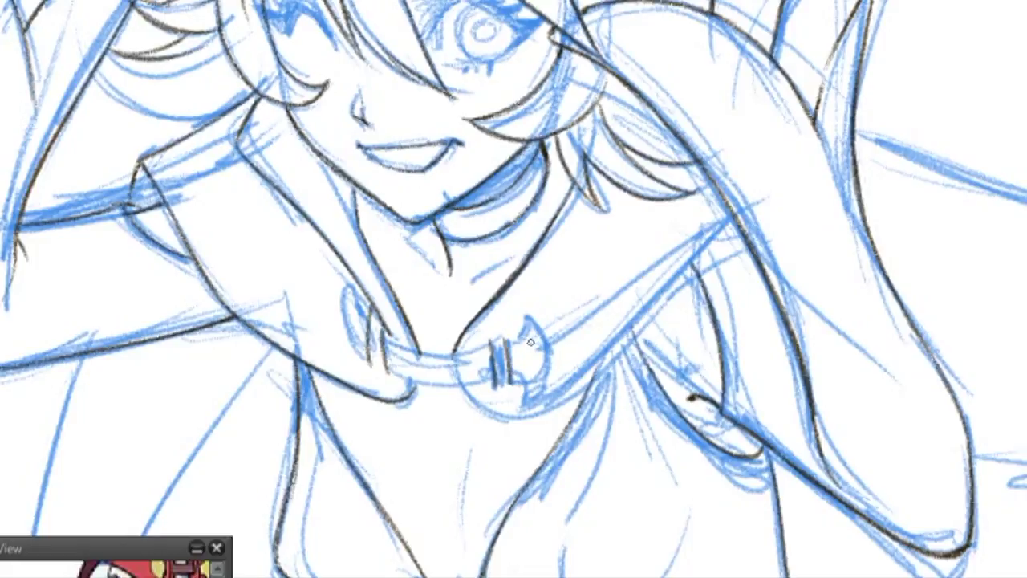
pyautogui.moveTo(520, 313); pyautogui.dragTo(539, 374)
pyautogui.moveTo(507, 371)
pyautogui.mouseDown()
pyautogui.moveTo(529, 396)
pyautogui.moveTo(545, 397)
pyautogui.mouseUp()
# - Trace the curved strap joining the two collar flaps and the narrow crescent at its other end
pyautogui.press('Delete')
pyautogui.moveTo(641, 345); pyautogui.dragTo(638, 456)
pyautogui.moveTo(611, 353); pyautogui.dragTo(612, 445)
pyautogui.moveTo(612, 403); pyautogui.dragTo(613, 456)
pyautogui.press('End')
pyautogui.moveTo(468, 233); pyautogui.dragTo(442, 303)
pyautogui.moveTo(447, 265); pyautogui.dragTo(443, 309)
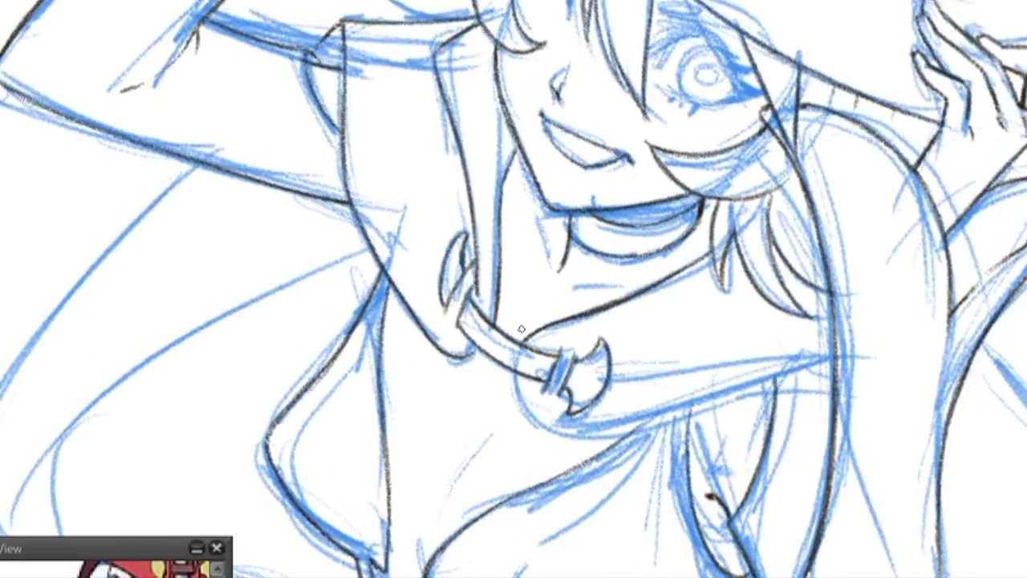
pyautogui.moveTo(511, 368); pyautogui.dragTo(530, 421)
# - Trace the rounded corner and lower edge of the collar flap around the crescent clasp
pyautogui.press('Delete')
pyautogui.moveTo(409, 161); pyautogui.dragTo(454, 464)
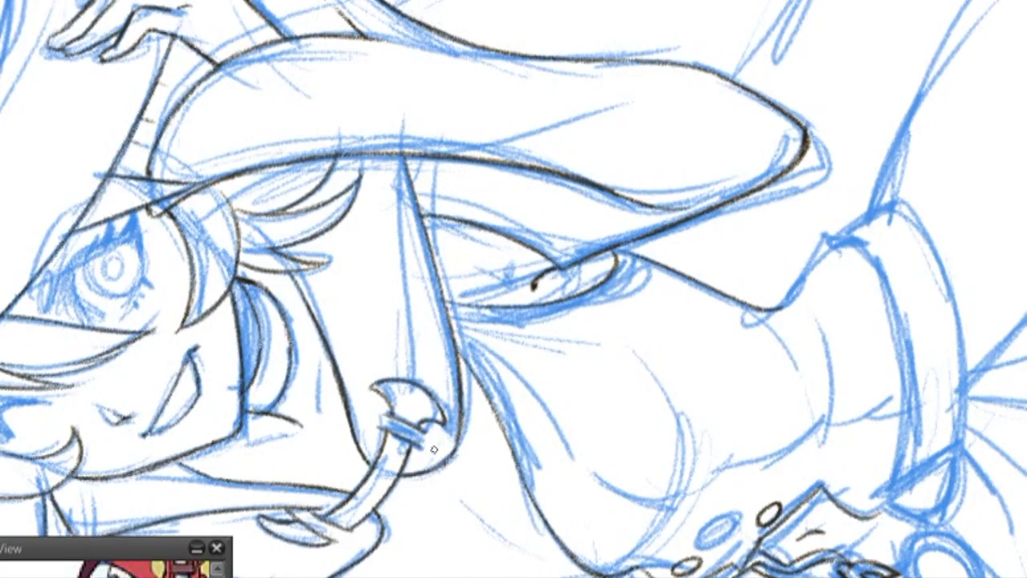
pyautogui.press('End')
pyautogui.press('End')
pyautogui.moveTo(550, 376); pyautogui.dragTo(526, 480)
pyautogui.press('Delete')
# - Trace the inner contour of the rounded chest panel and the fold running down from the collar
pyautogui.moveTo(332, 326); pyautogui.dragTo(294, 562)
pyautogui.moveTo(634, 416); pyautogui.dragTo(565, 553)
pyautogui.press('Delete')
# - Trace the curve under the bust and the vest seam and side down to the waist
pyautogui.moveTo(353, 460); pyautogui.dragTo(342, 575)
pyautogui.press('End')
pyautogui.moveTo(350, 446); pyautogui.dragTo(336, 561)
pyautogui.press('Home')
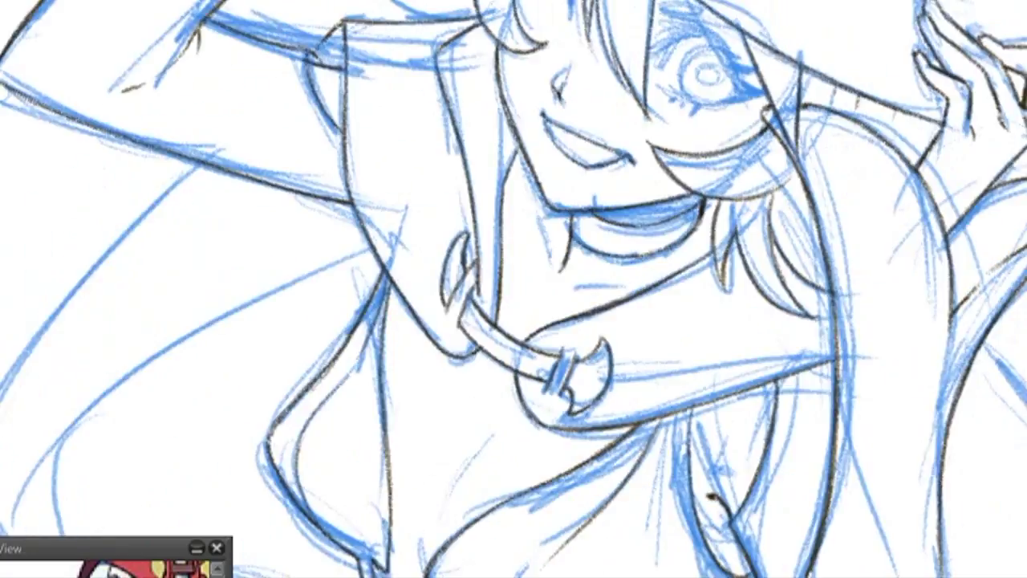
pyautogui.moveTo(526, 207)
pyautogui.mouseDown()
pyautogui.moveTo(596, 337)
pyautogui.moveTo(602, 409)
pyautogui.mouseUp()
pyautogui.moveTo(701, 290); pyautogui.dragTo(770, 360)
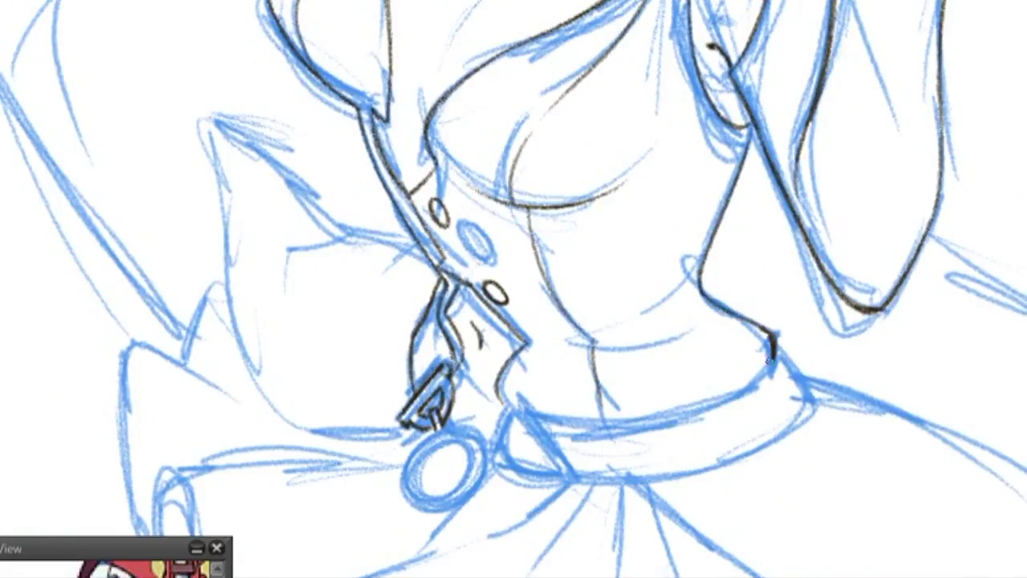
pyautogui.moveTo(515, 403)
pyautogui.mouseDown()
pyautogui.moveTo(501, 450)
pyautogui.moveTo(523, 477)
pyautogui.moveTo(581, 475)
pyautogui.mouseUp()
pyautogui.hotkey('ctrl', 'z')
pyautogui.hotkey('ctrl', 'z')
pyautogui.hotkey('ctrl', 'z')
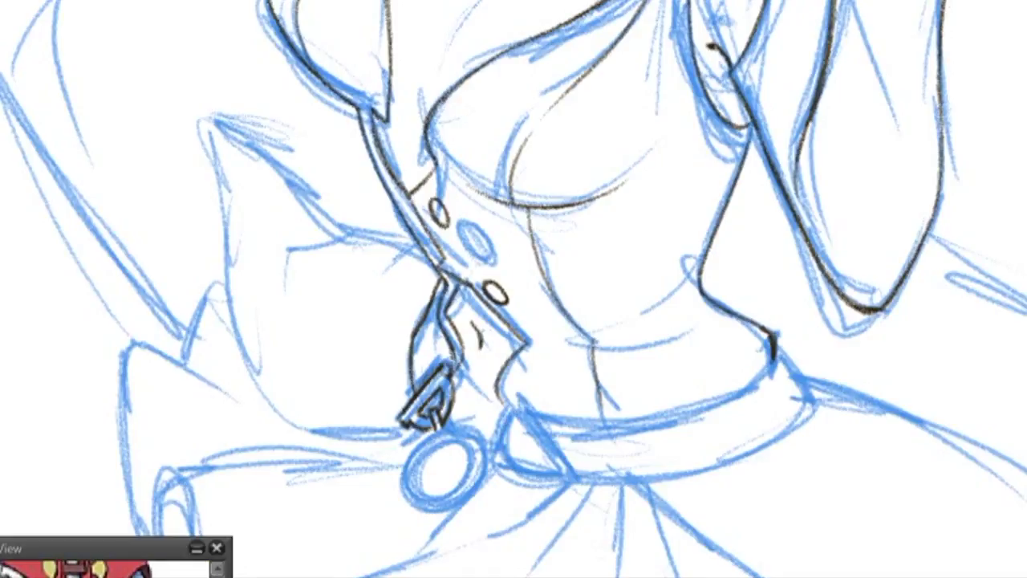
# - Select the triangular buckle sketch on the belt and rotate it so its straight side stands upright
pyautogui.moveTo(502, 393)
pyautogui.mouseDown()
pyautogui.moveTo(574, 490)
pyautogui.moveTo(499, 401)
pyautogui.mouseUp()
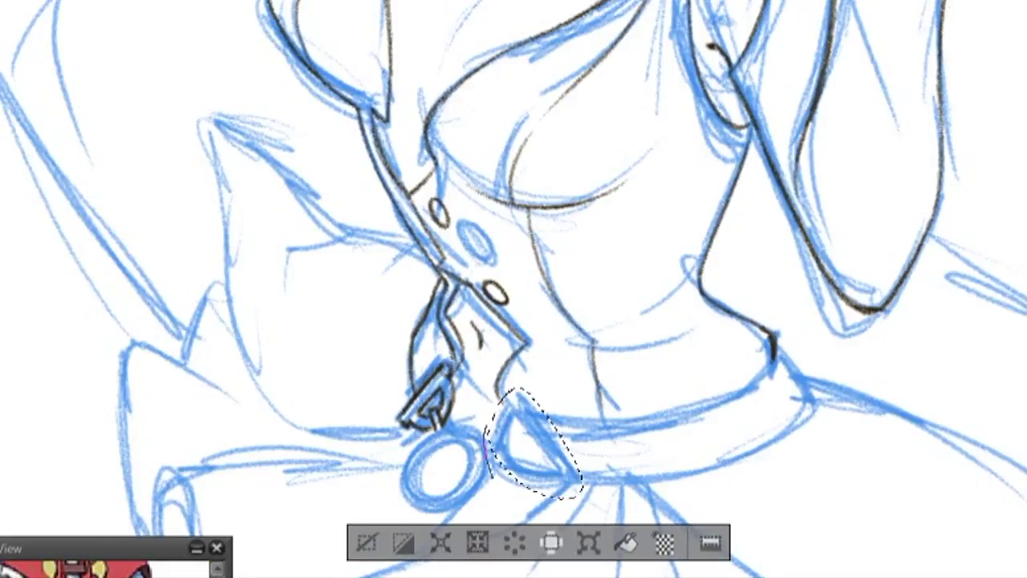
pyautogui.hotkey('ctrl', 't')
pyautogui.moveTo(626, 481); pyautogui.dragTo(584, 531)
pyautogui.press('Return')
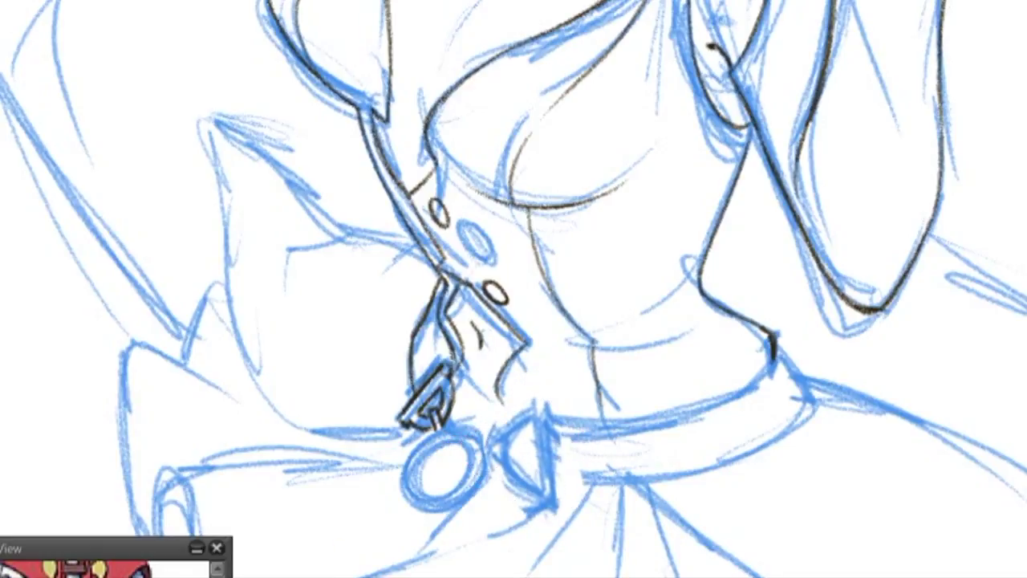
# - Trace the front belt buckle as a D-shape with a thin straight bar, redrawing the bar after an undo
pyautogui.moveTo(533, 402); pyautogui.dragTo(544, 502)
pyautogui.hotkey('ctrl', 'z')
pyautogui.press('^')
pyautogui.press('^')
pyautogui.press('^')
pyautogui.press('^')
pyautogui.press('^')
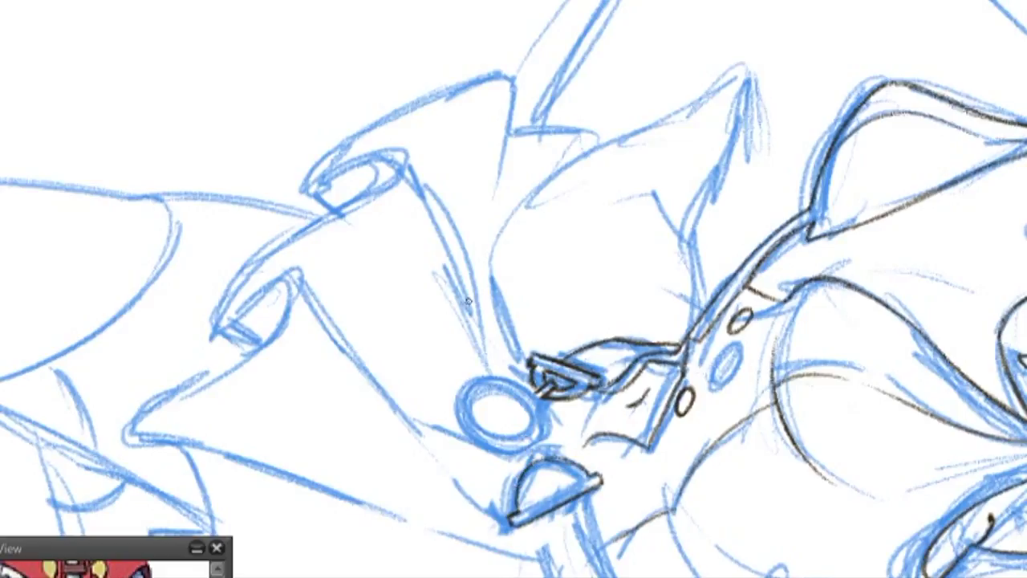
pyautogui.press('Home')
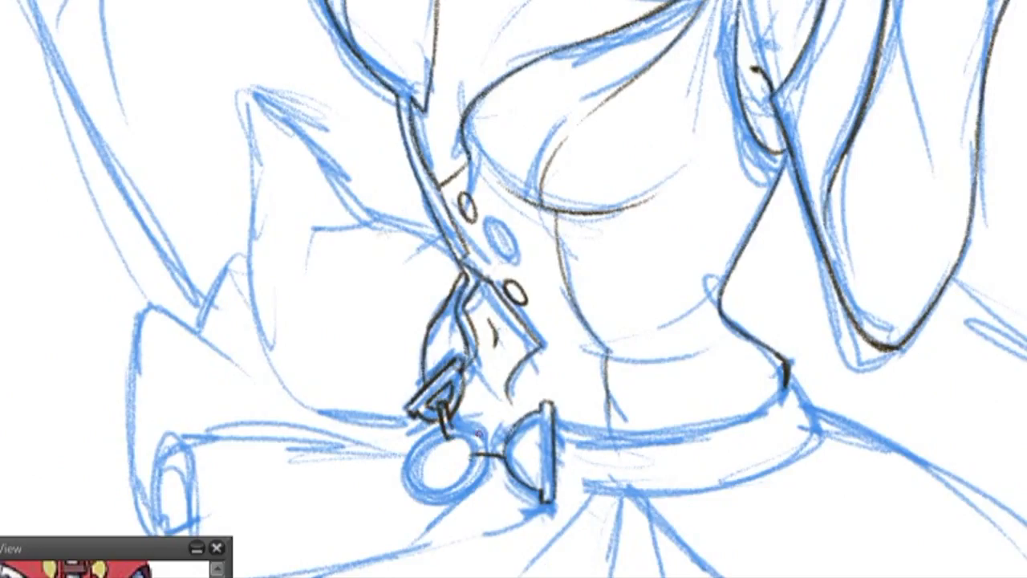
# - Double the curved outline of the front D-shaped buckle and clear the curved part of the rear buckle
pyautogui.press('Delete')
pyautogui.press('Delete')
pyautogui.press('Delete')
pyautogui.moveTo(488, 413)
pyautogui.mouseDown()
pyautogui.moveTo(494, 464)
pyautogui.moveTo(479, 429)
pyautogui.moveTo(496, 420)
pyautogui.moveTo(507, 466)
pyautogui.moveTo(543, 452)
pyautogui.moveTo(539, 499)
pyautogui.mouseUp()
pyautogui.press('Delete')
pyautogui.press('End')
pyautogui.press('Delete')
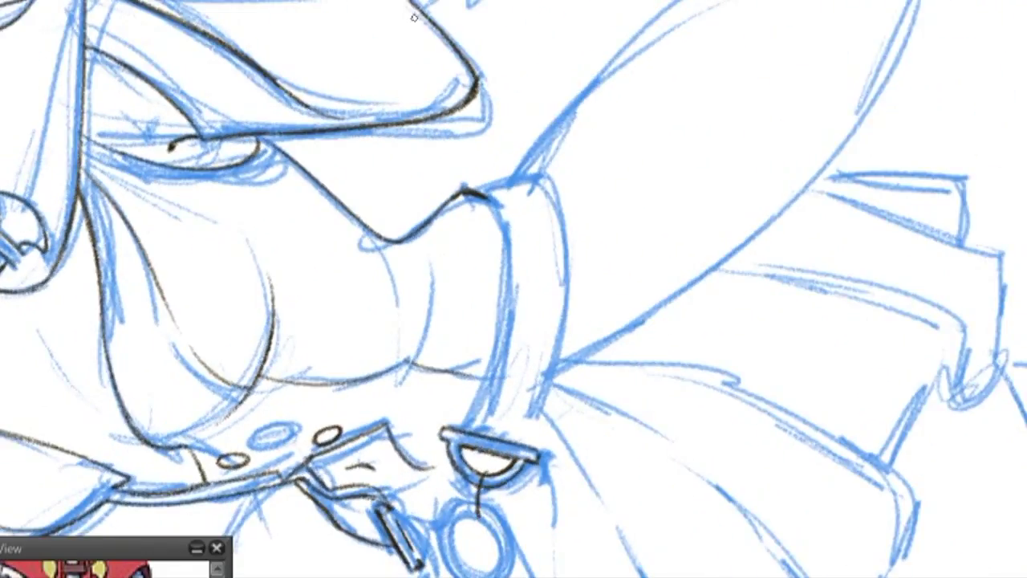
# - Undo the last link line, then select the front D-shaped buckle and transform it closer to the round ring
pyautogui.hotkey('ctrl', 'z')
pyautogui.moveTo(440, 422); pyautogui.dragTo(433, 443)
pyautogui.hotkey('ctrl', 't')
pyautogui.press('Return')
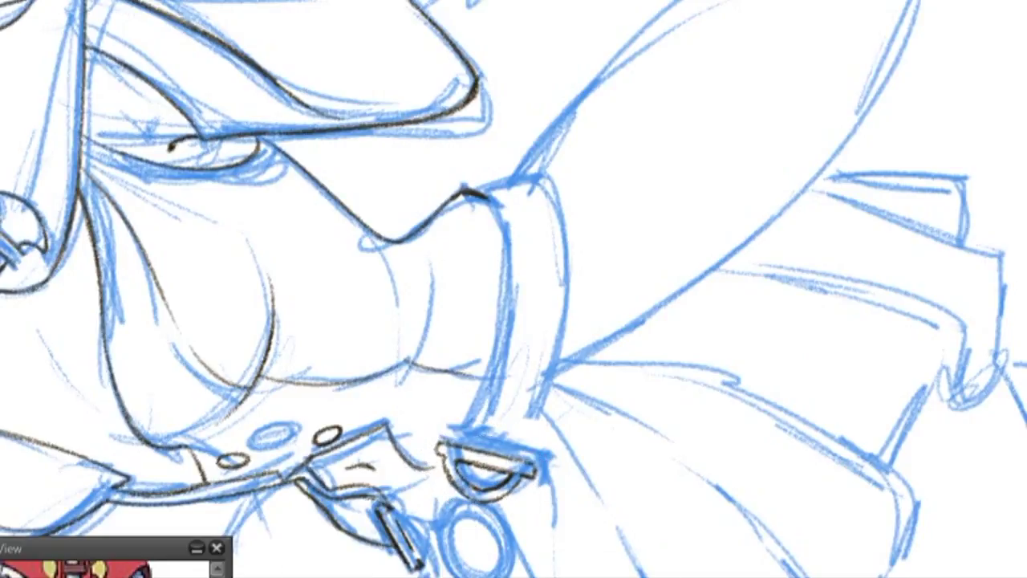
# - Draw the link hooking the front buckle to the round ring and trace the ring's inner outline
pyautogui.moveTo(469, 487)
pyautogui.mouseDown()
pyautogui.moveTo(473, 518)
pyautogui.moveTo(485, 491)
pyautogui.moveTo(480, 518)
pyautogui.mouseUp()
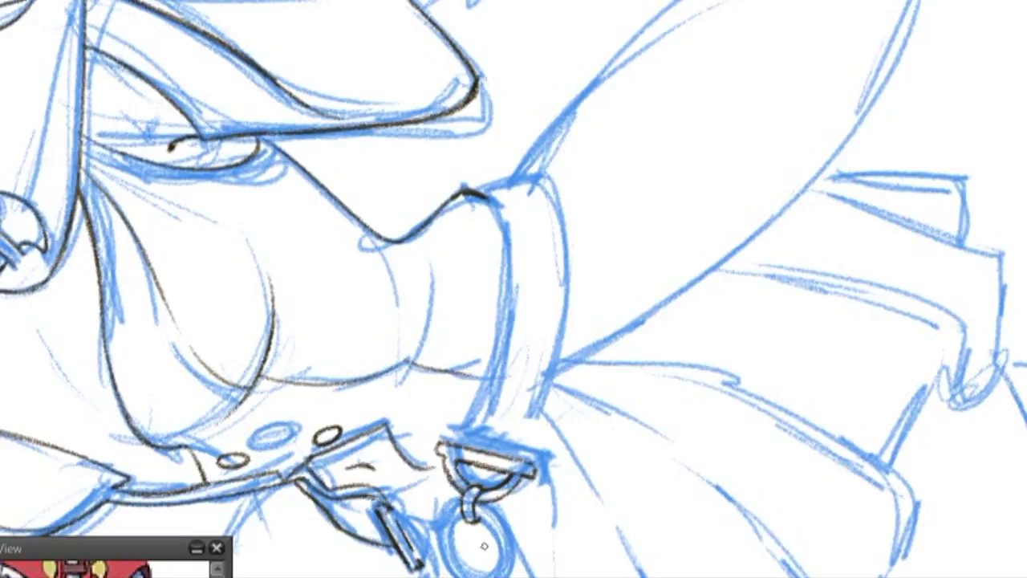
pyautogui.hotkey('ctrl', '[')
pyautogui.hotkey('ctrl', '[')
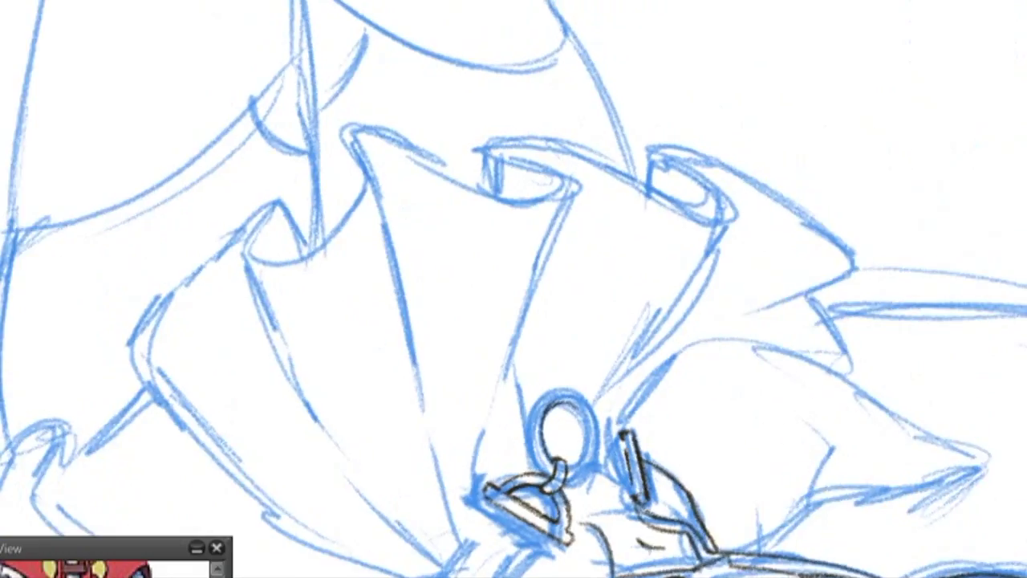
pyautogui.hotkey('ctrl', '[')
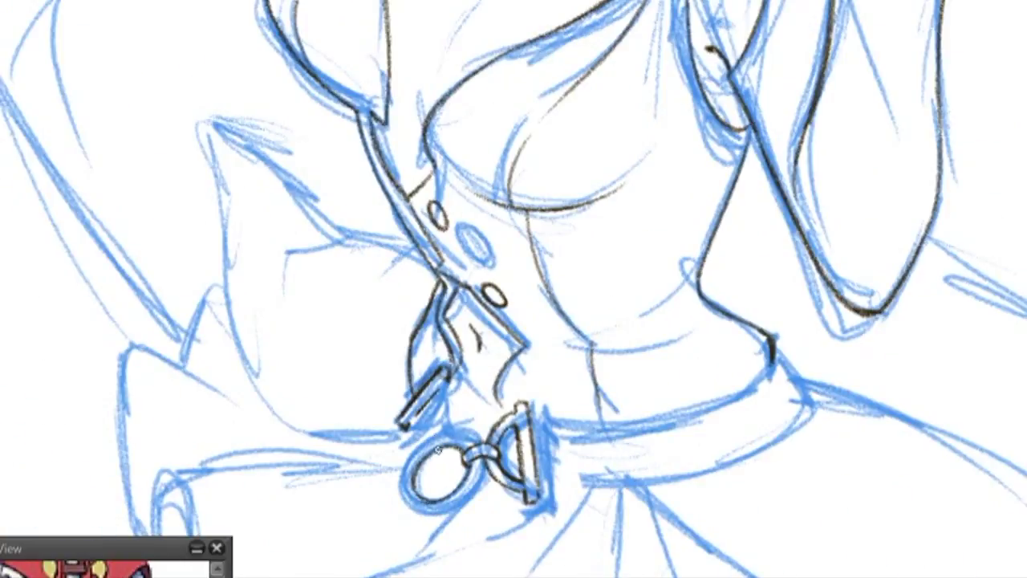
# - Draw the link joining the rear buckle to the round ring, trace the ring's outer outline, and save the drawing
pyautogui.moveTo(426, 422); pyautogui.dragTo(435, 454)
pyautogui.moveTo(432, 417); pyautogui.dragTo(438, 438)
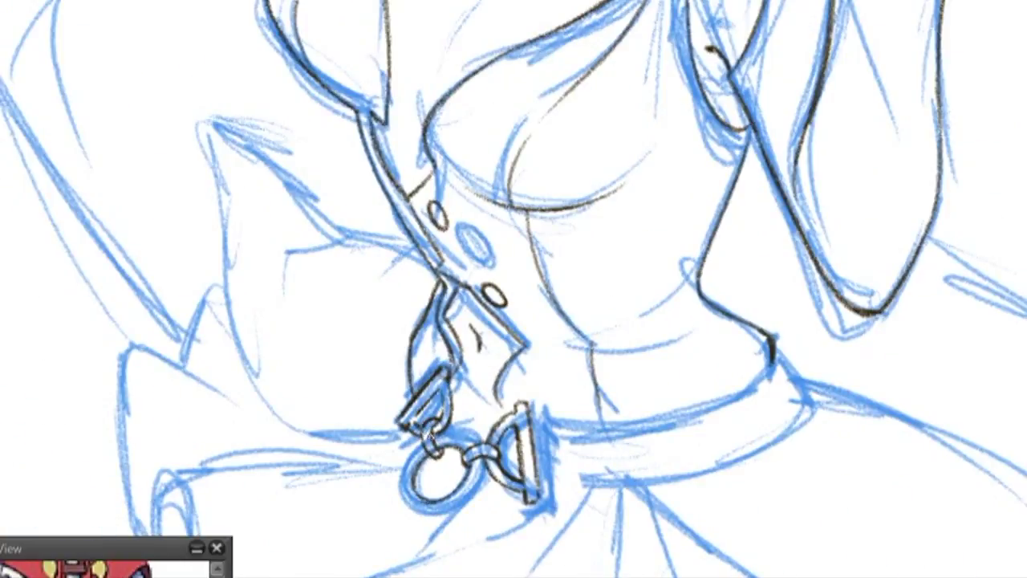
pyautogui.hotkey('ctrl', '[')
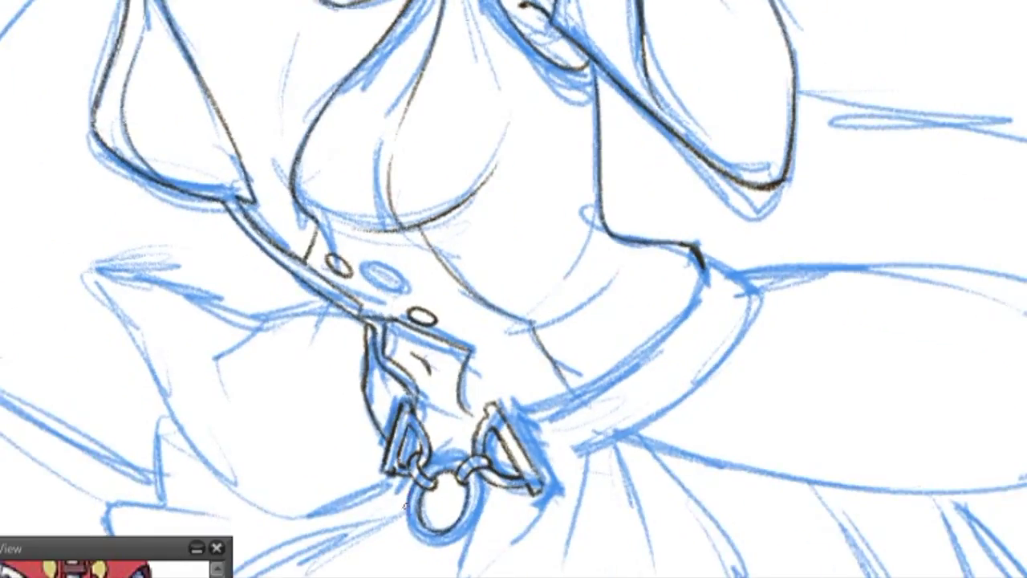
pyautogui.hotkey('ctrl', '[')
pyautogui.hotkey('ctrl', '[')
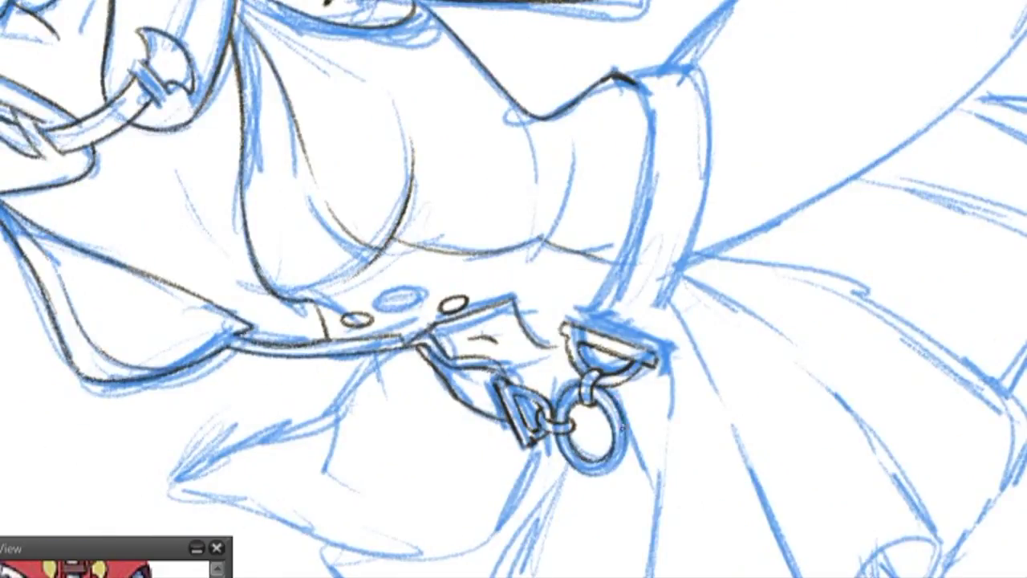
pyautogui.hotkey('ctrl', ']')
pyautogui.hotkey('ctrl', '-')
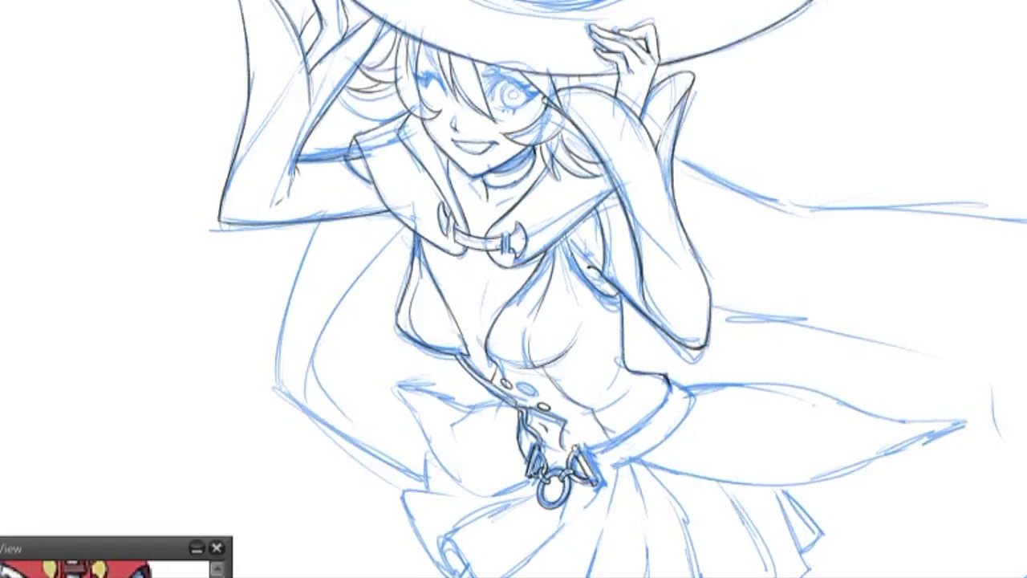
pyautogui.hotkey('ctrl', 's')
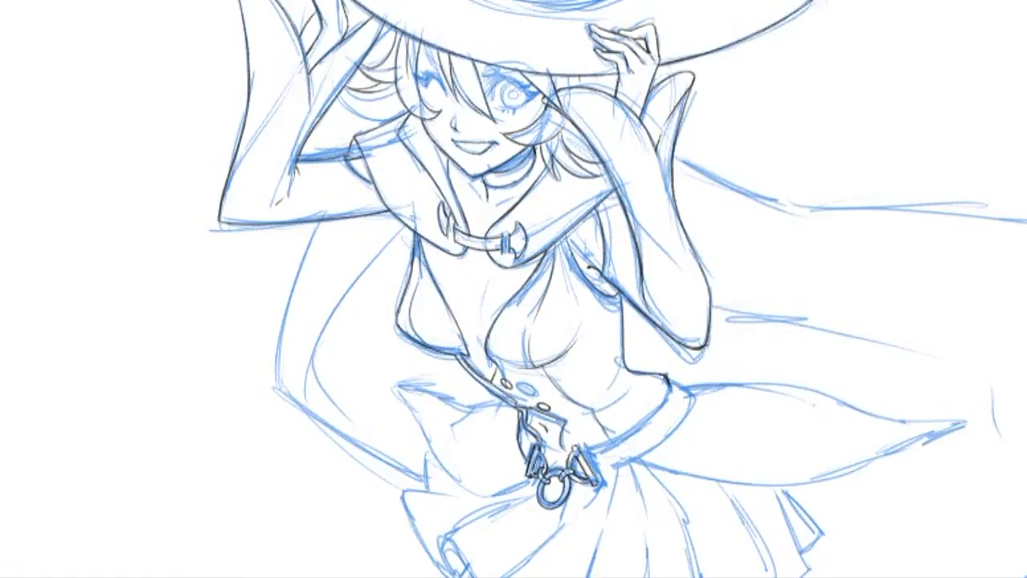
# - Trace the pointed cloth flap hanging beside the belt, undoing one stroke and redrawing it
pyautogui.press('end')
pyautogui.moveTo(518, 194)
pyautogui.mouseDown()
pyautogui.moveTo(465, 331)
pyautogui.moveTo(450, 468)
pyautogui.mouseUp()
pyautogui.scroll(1, 633, 217)
pyautogui.moveTo(633, 217)
pyautogui.mouseDown()
pyautogui.moveTo(637, 377)
pyautogui.moveTo(662, 443)
pyautogui.mouseUp()
pyautogui.hotkey('ctrl', 'z')
pyautogui.moveTo(634, 378); pyautogui.dragTo(659, 445)
pyautogui.press('End')
pyautogui.press('Home')
pyautogui.press('End')
pyautogui.press('End')
# - Trace the skirt's outer edge and its first ruffled folds beneath the cloth flap
pyautogui.moveTo(501, 313); pyautogui.dragTo(522, 388)
pyautogui.press('End')
pyautogui.press('Home')
pyautogui.moveTo(598, 443); pyautogui.dragTo(633, 565)
pyautogui.press('End')
pyautogui.moveTo(449, 222); pyautogui.dragTo(520, 407)
pyautogui.press('End')
pyautogui.moveTo(574, 491); pyautogui.dragTo(603, 571)
pyautogui.press('End')
pyautogui.press('End')
# - Trace the two rolled pleat ends along the skirt's outer hem
pyautogui.moveTo(565, 314); pyautogui.dragTo(576, 353)
pyautogui.moveTo(571, 292); pyautogui.dragTo(584, 441)
pyautogui.moveTo(564, 385); pyautogui.dragTo(586, 472)
pyautogui.moveTo(590, 401); pyautogui.dragTo(589, 467)
pyautogui.moveTo(594, 374); pyautogui.dragTo(619, 450)
pyautogui.moveTo(539, 309); pyautogui.dragTo(572, 324)
pyautogui.moveTo(615, 438); pyautogui.dragTo(594, 461)
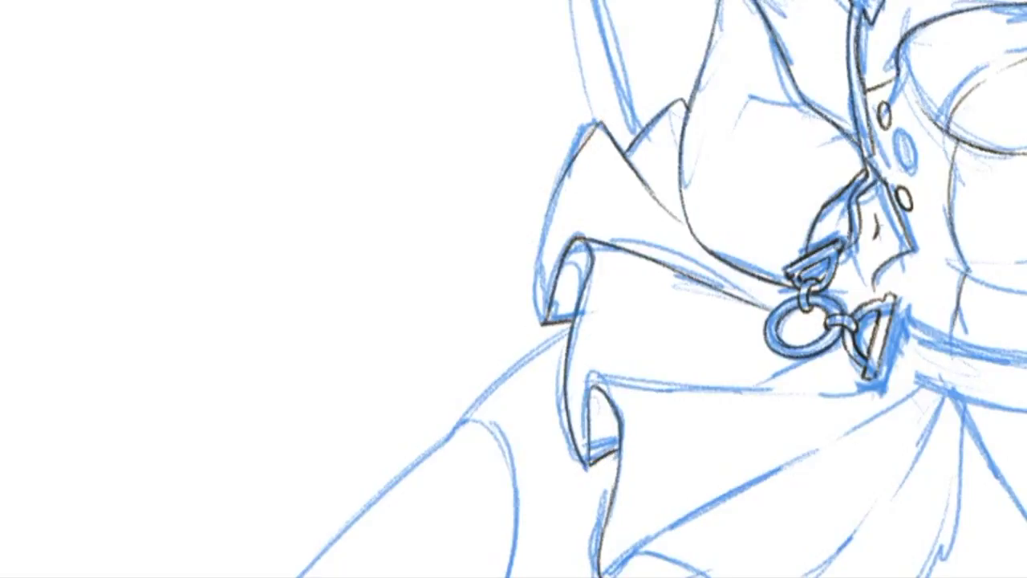
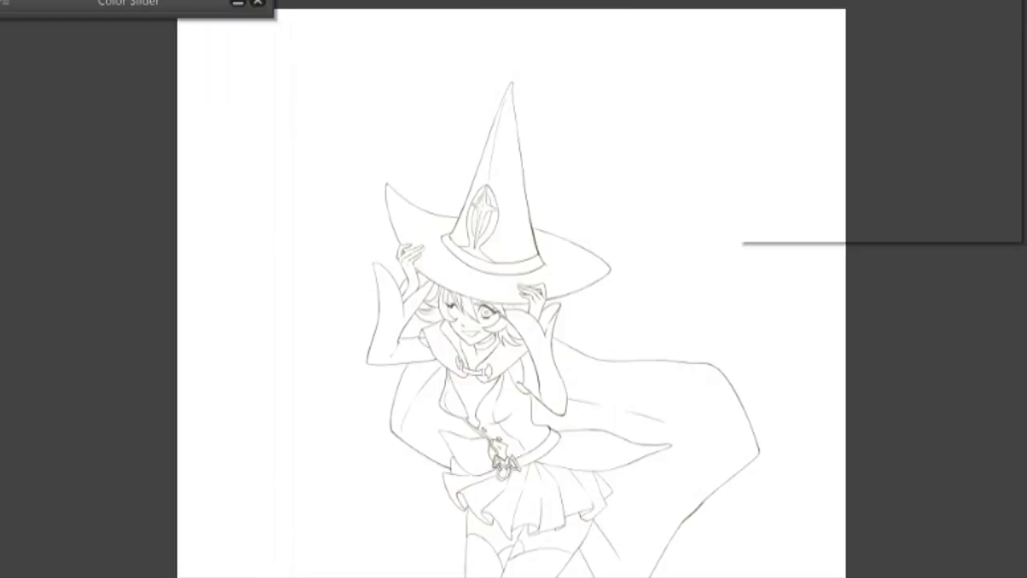
# - Pick a pale skin tone (RGB 249, 229, 222), paint the first raised hand, face and neck, and clear the selection
pyautogui.moveTo(837, 34); pyautogui.dragTo(835, 37)
pyautogui.scroll(5, 478, 366)
pyautogui.moveTo(445, 225)
pyautogui.mouseDown()
pyautogui.moveTo(513, 193)
pyautogui.moveTo(561, 129)
pyautogui.moveTo(417, 257)
pyautogui.moveTo(499, 258)
pyautogui.moveTo(434, 353)
pyautogui.mouseUp()
pyautogui.moveTo(200, 337); pyautogui.dragTo(358, 562)
pyautogui.moveTo(356, 161)
pyautogui.mouseDown()
pyautogui.moveTo(357, 185)
pyautogui.moveTo(406, 173)
pyautogui.moveTo(414, 282)
pyautogui.moveTo(375, 361)
pyautogui.mouseUp()
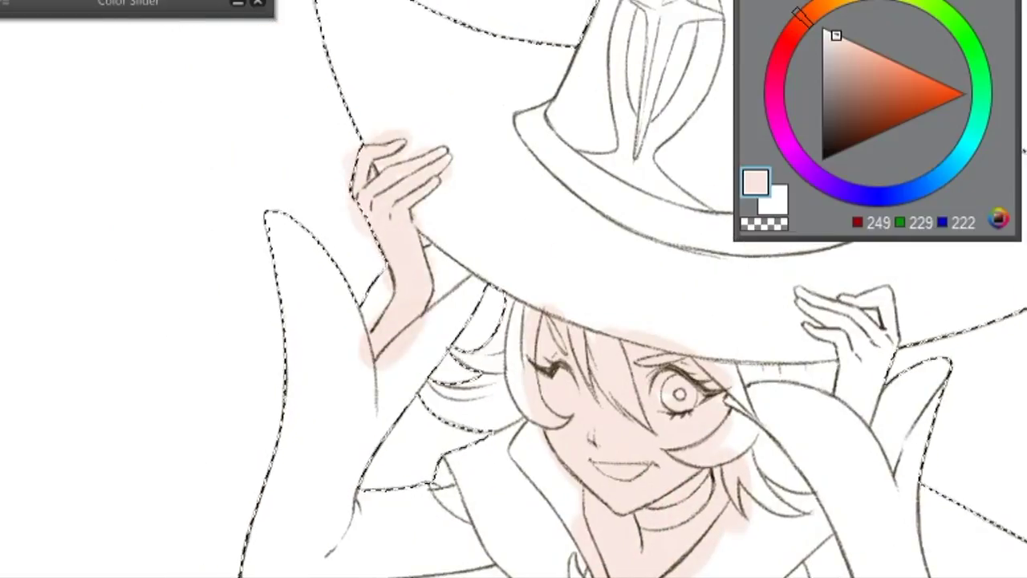
pyautogui.press('x')
pyautogui.hotkey('ctrl', 'd')
pyautogui.press('x')
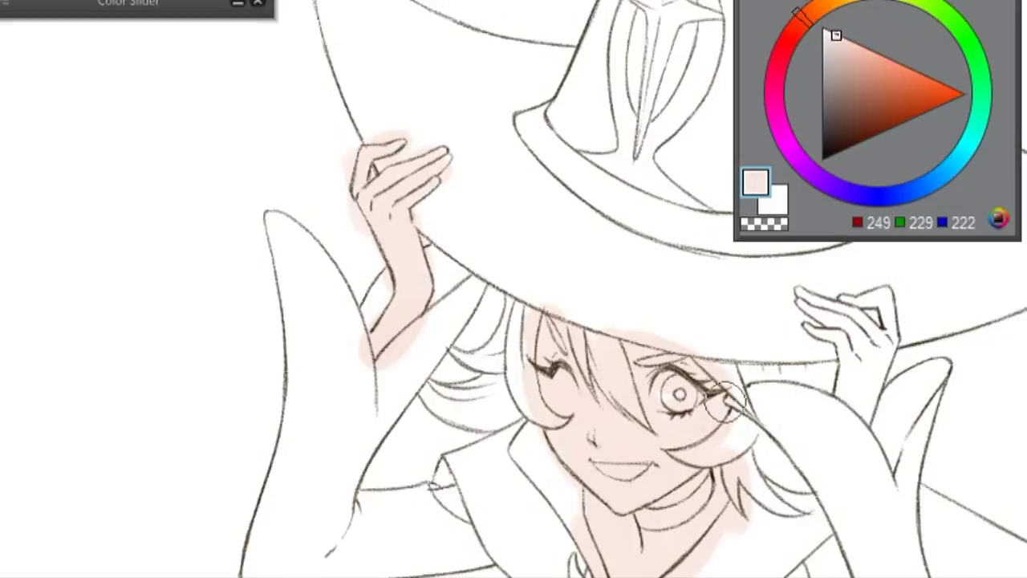
# - Paint the second hand, shoulder, chest, midriff opening and bare thighs in the same skin tone
pyautogui.moveTo(806, 304)
pyautogui.mouseDown()
pyautogui.moveTo(850, 331)
pyautogui.moveTo(891, 378)
pyautogui.mouseUp()
pyautogui.moveTo(802, 514); pyautogui.dragTo(714, 85)
pyautogui.moveTo(706, 145); pyautogui.dragTo(720, 241)
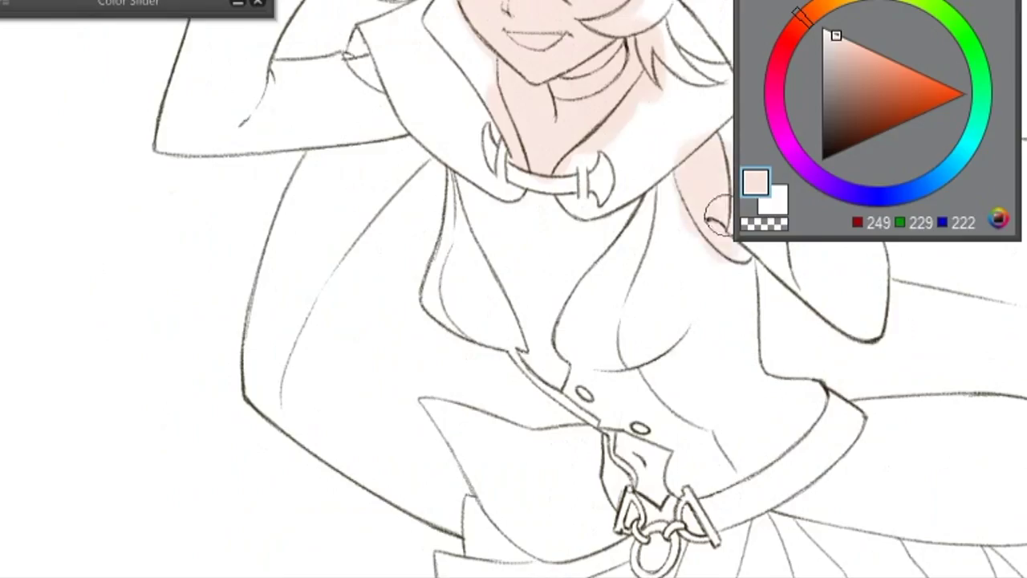
pyautogui.moveTo(618, 193); pyautogui.dragTo(545, 257)
pyautogui.moveTo(417, 96)
pyautogui.mouseDown()
pyautogui.moveTo(561, 345)
pyautogui.moveTo(553, 397)
pyautogui.moveTo(447, 137)
pyautogui.moveTo(545, 201)
pyautogui.mouseUp()
pyautogui.moveTo(413, 401)
pyautogui.mouseDown()
pyautogui.moveTo(409, 469)
pyautogui.moveTo(509, 551)
pyautogui.moveTo(523, 418)
pyautogui.moveTo(607, 489)
pyautogui.moveTo(763, 475)
pyautogui.moveTo(650, 534)
pyautogui.mouseUp()
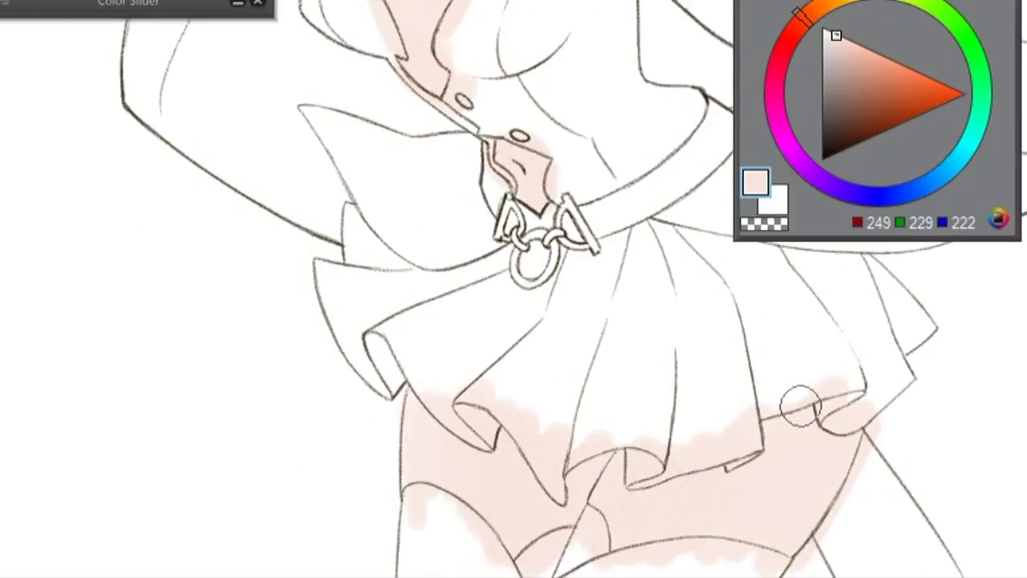
# - Choose a greyish blue (RGB 151, 156, 186) and paint shadows on the thighs beneath the skirt hem
pyautogui.click(893, 192)
pyautogui.click(848, 91)
pyautogui.click(840, 71)
pyautogui.moveTo(426, 404)
pyautogui.mouseDown()
pyautogui.moveTo(591, 482)
pyautogui.moveTo(529, 518)
pyautogui.moveTo(623, 435)
pyautogui.moveTo(590, 513)
pyautogui.mouseUp()
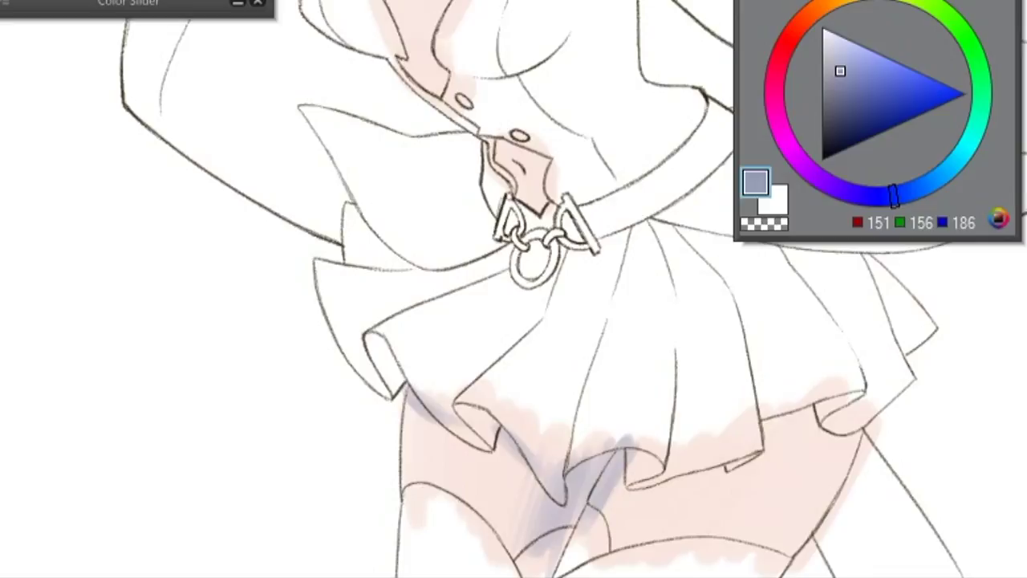
pyautogui.moveTo(538, 470)
pyautogui.mouseDown()
pyautogui.moveTo(634, 501)
pyautogui.moveTo(781, 422)
pyautogui.moveTo(846, 422)
pyautogui.mouseUp()
pyautogui.moveTo(398, 390); pyautogui.dragTo(526, 462)
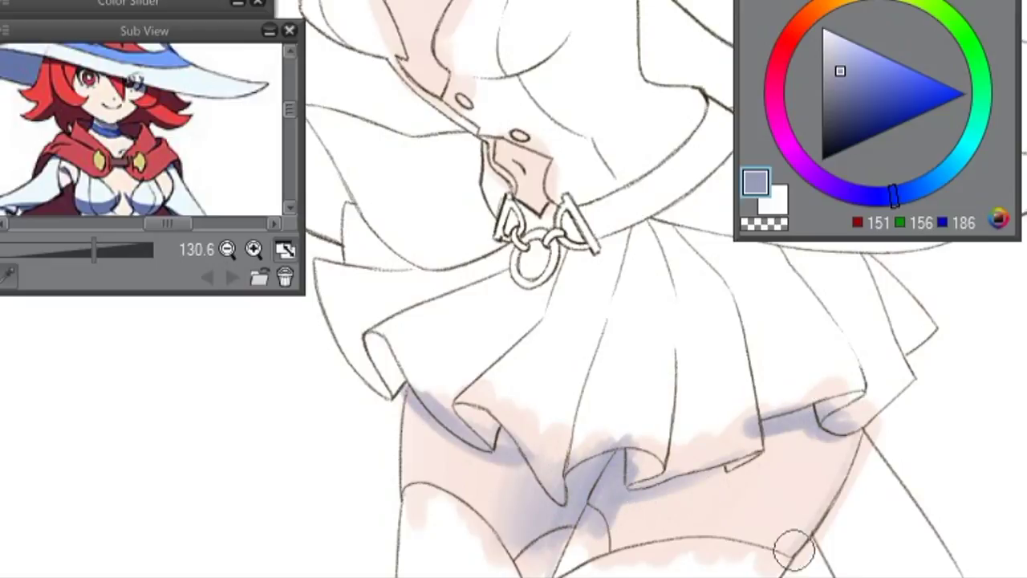
# - Shade the midriff opening and lower neckline in greyish blue, undoing unwanted strokes
pyautogui.scroll(10, 810, 526)
pyautogui.moveTo(642, 501); pyautogui.dragTo(726, 566)
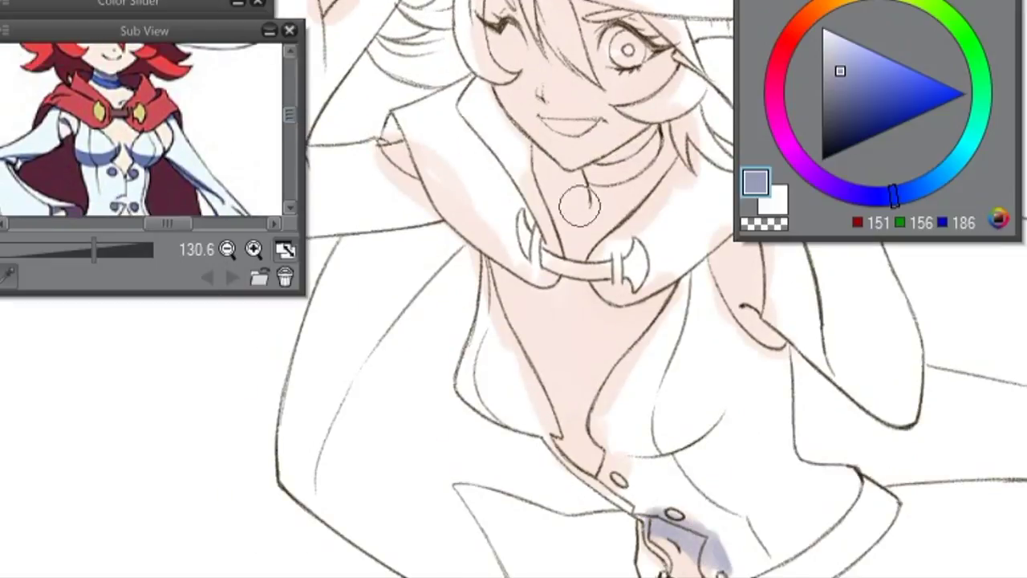
pyautogui.hotkey('ctrl', 'z')
pyautogui.moveTo(666, 542)
pyautogui.mouseDown()
pyautogui.moveTo(653, 527)
pyautogui.moveTo(678, 569)
pyautogui.mouseUp()
pyautogui.hotkey('ctrl', 'z')
pyautogui.moveTo(584, 405)
pyautogui.mouseDown()
pyautogui.moveTo(602, 429)
pyautogui.moveTo(576, 395)
pyautogui.moveTo(568, 467)
pyautogui.mouseUp()
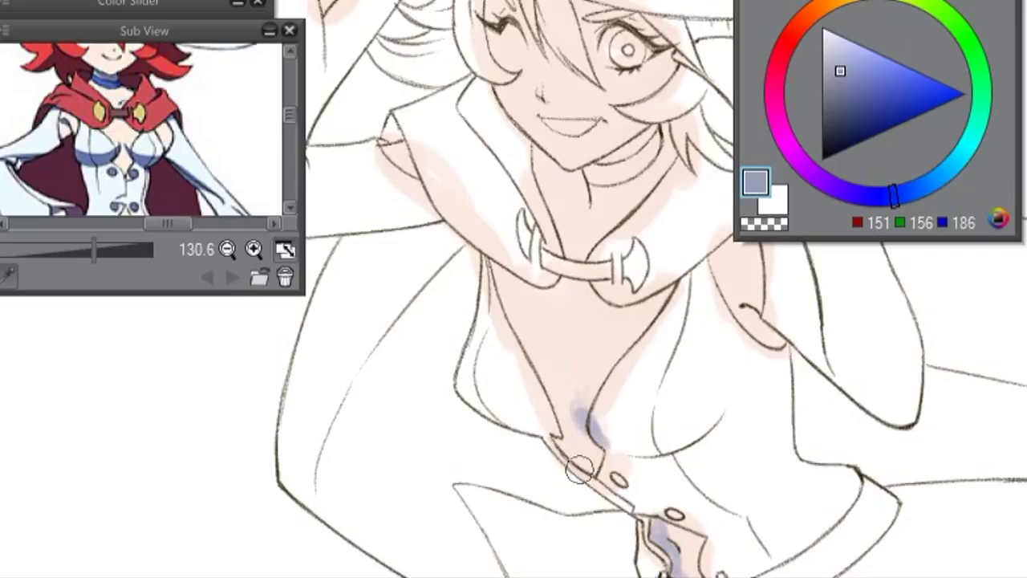
# - Paint greyish-blue shadows on the upper chest below the collar clasp and on the neck under the chin
pyautogui.moveTo(494, 257)
pyautogui.mouseDown()
pyautogui.moveTo(587, 317)
pyautogui.moveTo(682, 297)
pyautogui.mouseUp()
pyautogui.moveTo(562, 189); pyautogui.dragTo(538, 152)
pyautogui.moveTo(553, 241); pyautogui.dragTo(524, 159)
pyautogui.moveTo(594, 137); pyautogui.dragTo(654, 168)
pyautogui.moveTo(654, 168); pyautogui.dragTo(688, 186)
# - Shade the face with greyish blue under the hat brim, around the hair strands and beside the nose
pyautogui.moveTo(561, 88); pyautogui.dragTo(496, 329)
pyautogui.moveTo(450, 249); pyautogui.dragTo(477, 305)
pyautogui.moveTo(530, 265)
pyautogui.mouseDown()
pyautogui.moveTo(553, 321)
pyautogui.moveTo(646, 297)
pyautogui.moveTo(634, 369)
pyautogui.mouseUp()
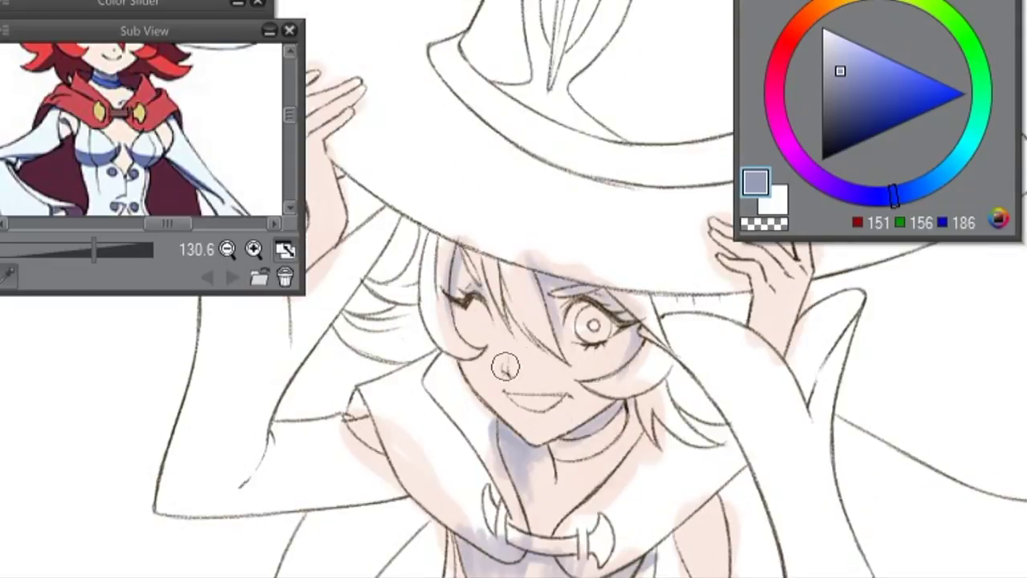
pyautogui.moveTo(514, 365); pyautogui.dragTo(570, 389)
pyautogui.moveTo(487, 356)
pyautogui.mouseDown()
pyautogui.moveTo(501, 371)
pyautogui.moveTo(506, 341)
pyautogui.mouseUp()
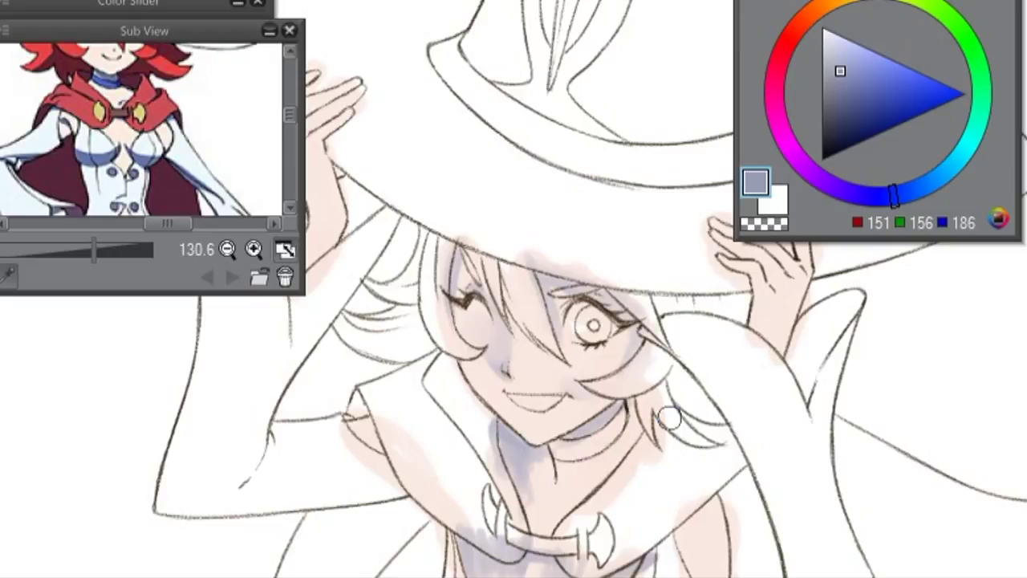
pyautogui.moveTo(516, 458); pyautogui.dragTo(525, 453)
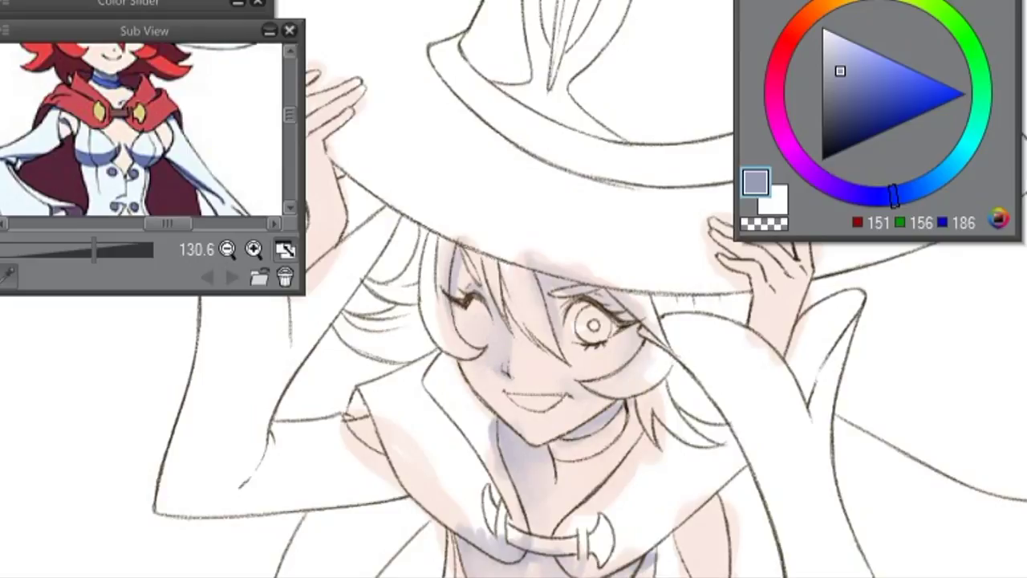
# - Add greyish-blue shadows to both shoulders, the collarbones and the centre of the chest
pyautogui.scroll(-5, 488, 529)
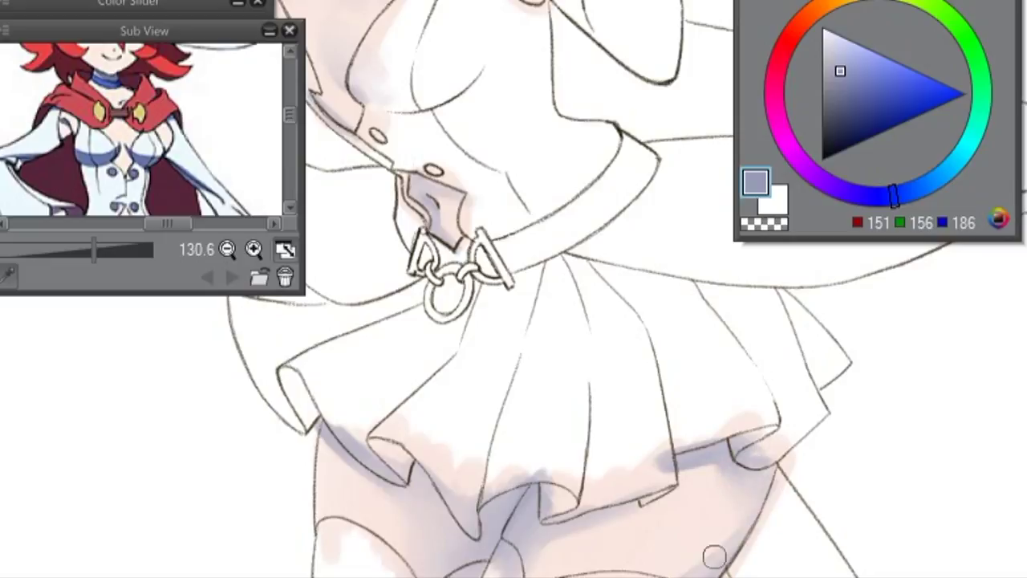
pyautogui.scroll(5, 514, 321)
pyautogui.moveTo(665, 403)
pyautogui.mouseDown()
pyautogui.moveTo(698, 397)
pyautogui.moveTo(709, 465)
pyautogui.mouseUp()
pyautogui.moveTo(325, 299)
pyautogui.mouseDown()
pyautogui.moveTo(341, 341)
pyautogui.moveTo(389, 359)
pyautogui.mouseUp()
pyautogui.moveTo(563, 377)
pyautogui.mouseDown()
pyautogui.moveTo(532, 372)
pyautogui.moveTo(507, 383)
pyautogui.mouseUp()
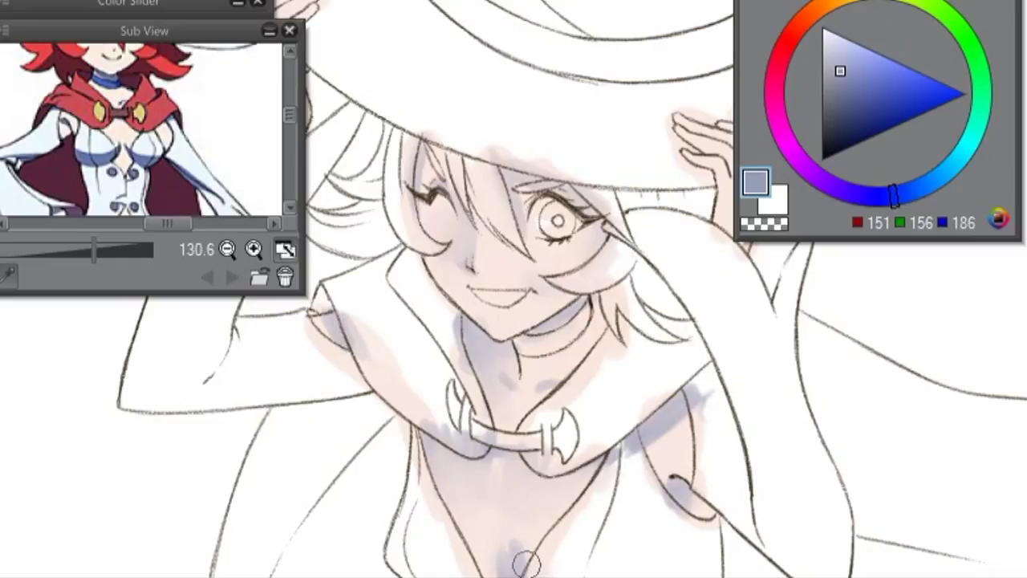
pyautogui.moveTo(514, 550)
pyautogui.mouseDown()
pyautogui.moveTo(529, 511)
pyautogui.moveTo(502, 543)
pyautogui.moveTo(532, 538)
pyautogui.mouseUp()
pyautogui.hotkey('ctrl', '0')
pyautogui.hotkey('ctrl', 'alt', '0')
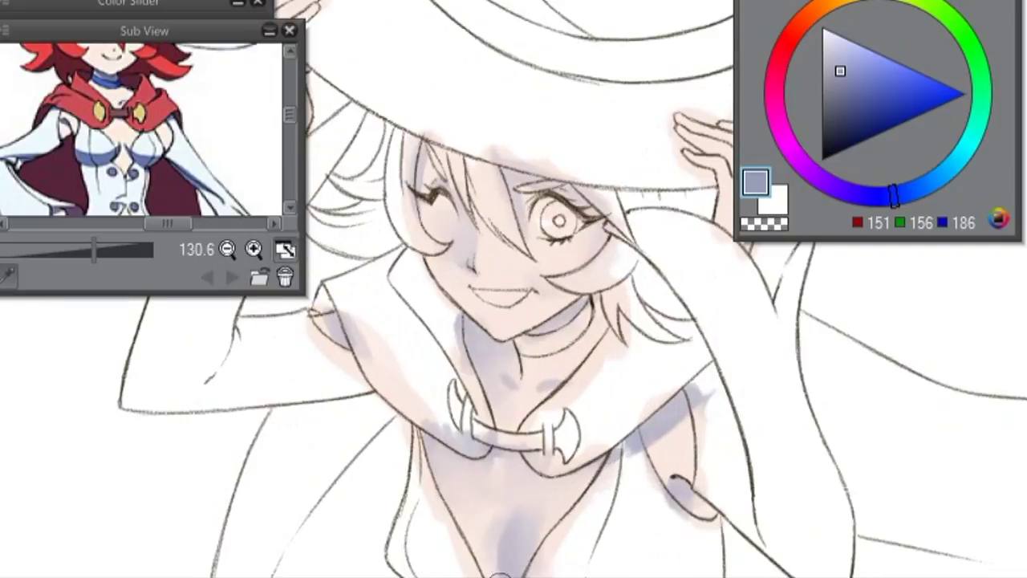
# - Soften the chest and shoulder shadows with the sampled skin tone, then resample greyish blue and shade beside the open eye
pyautogui.keyDown('alt'); pyautogui.click(482, 522); pyautogui.keyUp('alt')
pyautogui.moveTo(494, 518)
pyautogui.mouseDown()
pyautogui.moveTo(543, 497)
pyautogui.moveTo(531, 543)
pyautogui.moveTo(539, 504)
pyautogui.mouseUp()
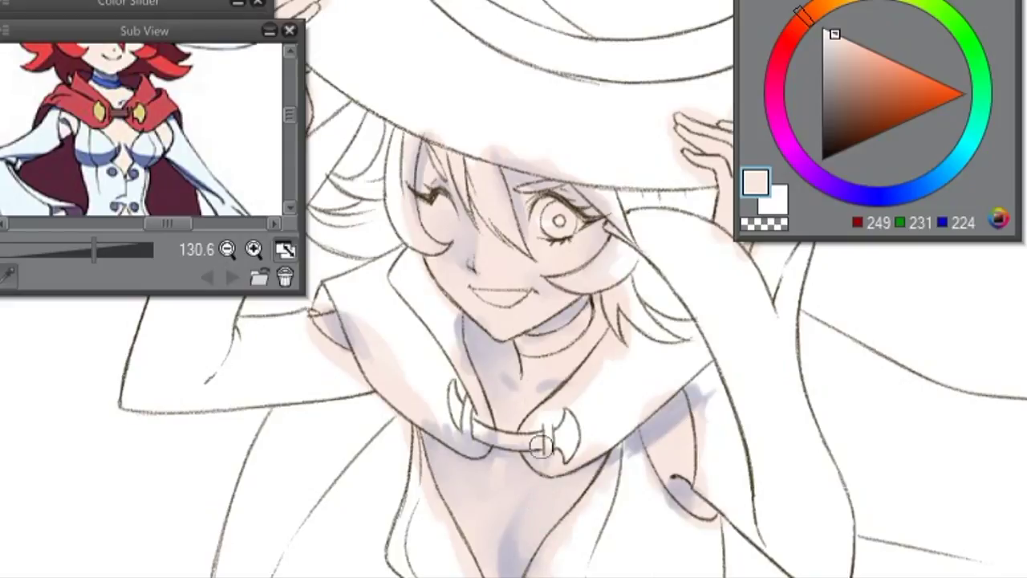
pyautogui.moveTo(695, 372)
pyautogui.mouseDown()
pyautogui.moveTo(658, 427)
pyautogui.moveTo(688, 378)
pyautogui.moveTo(692, 403)
pyautogui.moveTo(710, 406)
pyautogui.mouseUp()
pyautogui.keyDown('alt'); pyautogui.click(510, 483); pyautogui.keyUp('alt')
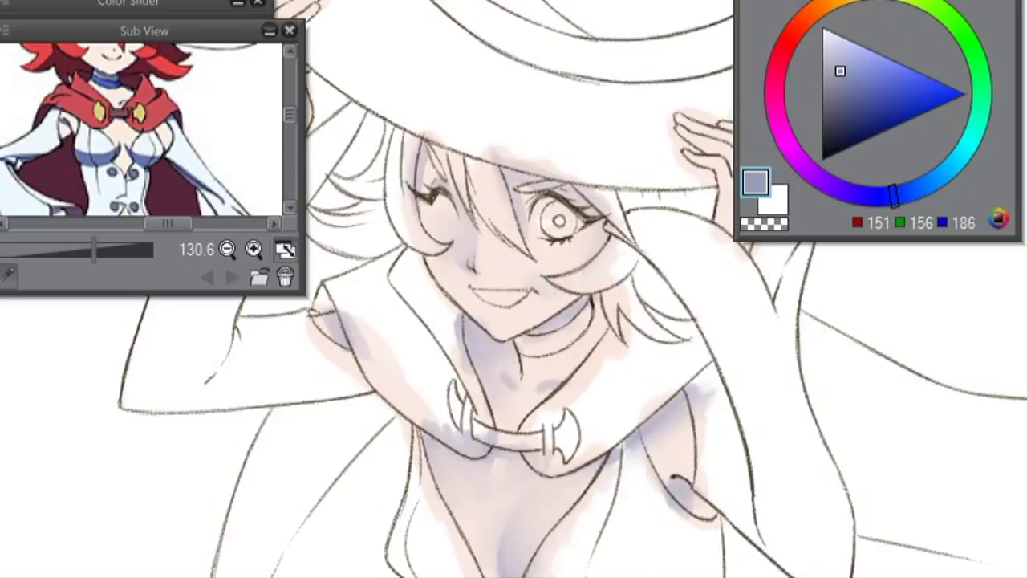
pyautogui.moveTo(572, 194); pyautogui.dragTo(595, 214)
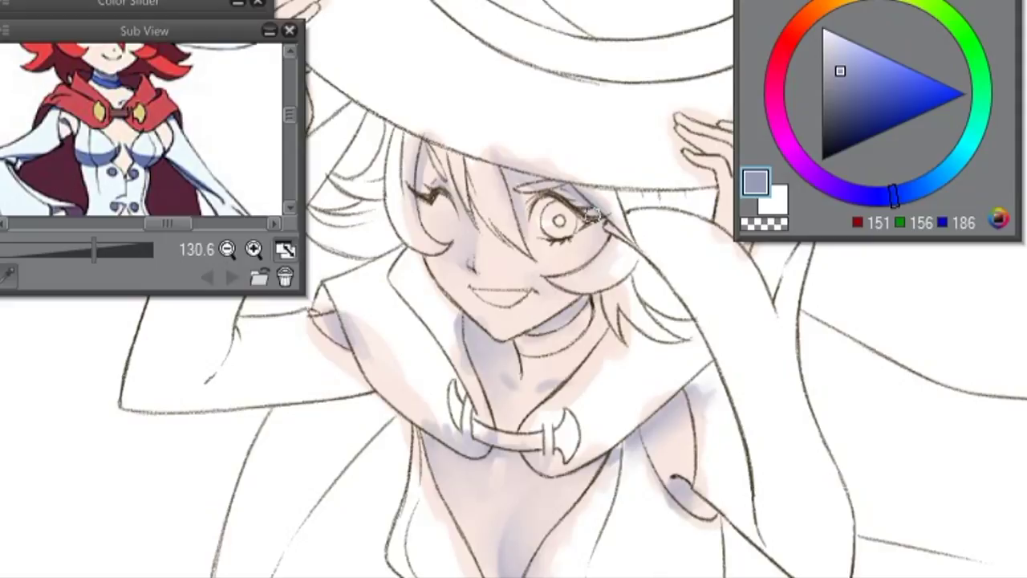
# - Paint the thigh-high stockings light blue (RGB 120, 164, 255), undo the stray strokes, and save the drawing
pyautogui.moveTo(543, 502); pyautogui.dragTo(612, 574)
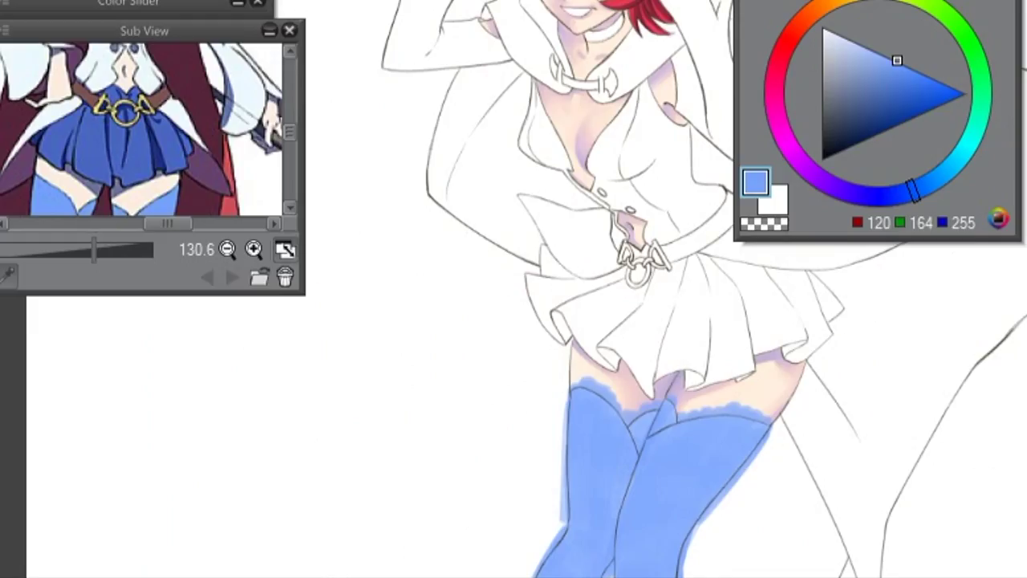
pyautogui.moveTo(757, 482)
pyautogui.mouseDown()
pyautogui.moveTo(763, 544)
pyautogui.moveTo(875, 561)
pyautogui.mouseUp()
pyautogui.hotkey('ctrl', 'z')
pyautogui.hotkey('ctrl', 'z')
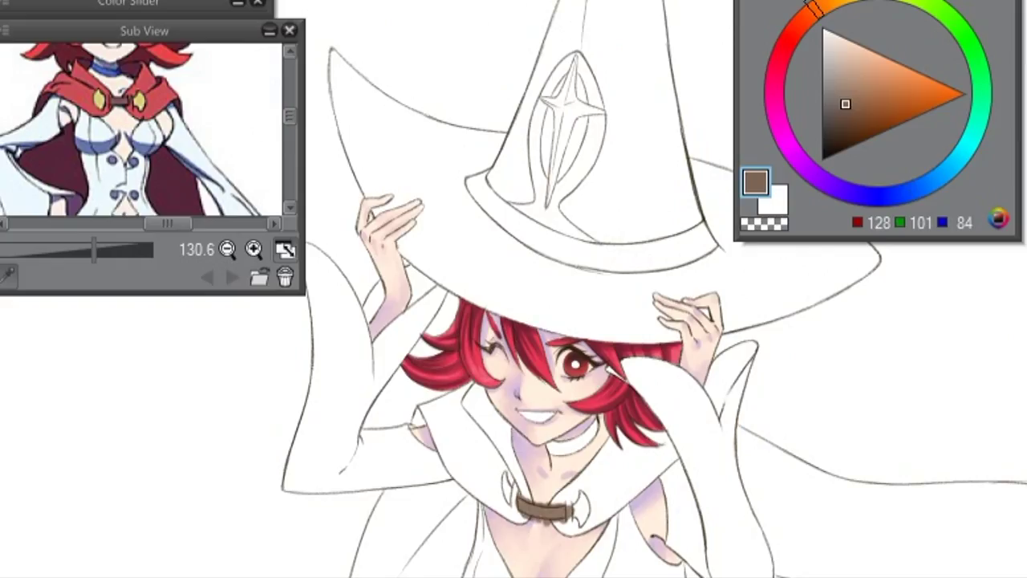
pyautogui.hotkey('ctrl', 's')
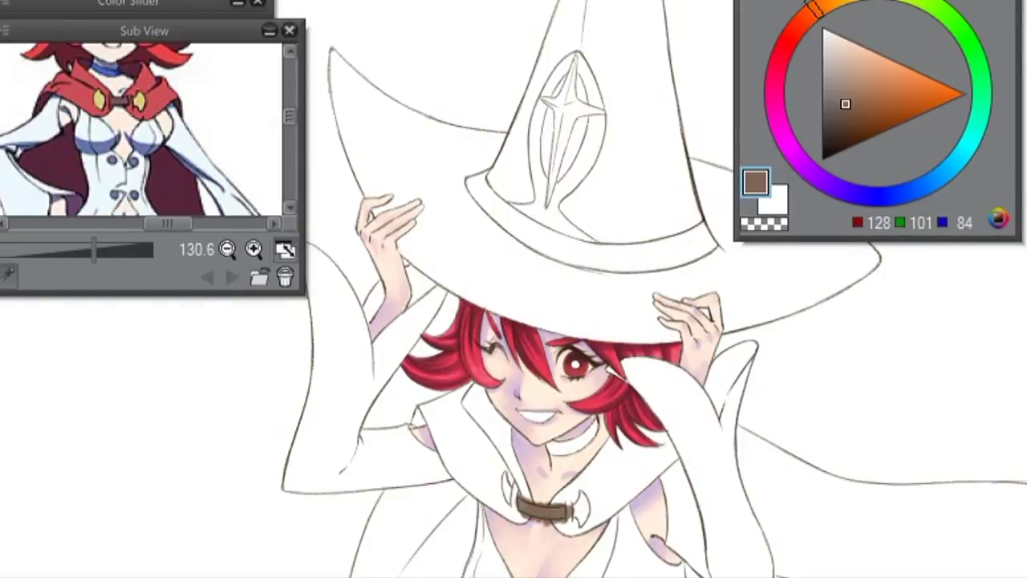
# - Sample light blue (RGB 115, 159, 255) from the reference hat and paint the hat band and emblem centre
pyautogui.scroll(3, 145, 129)
pyautogui.click(120, 95)
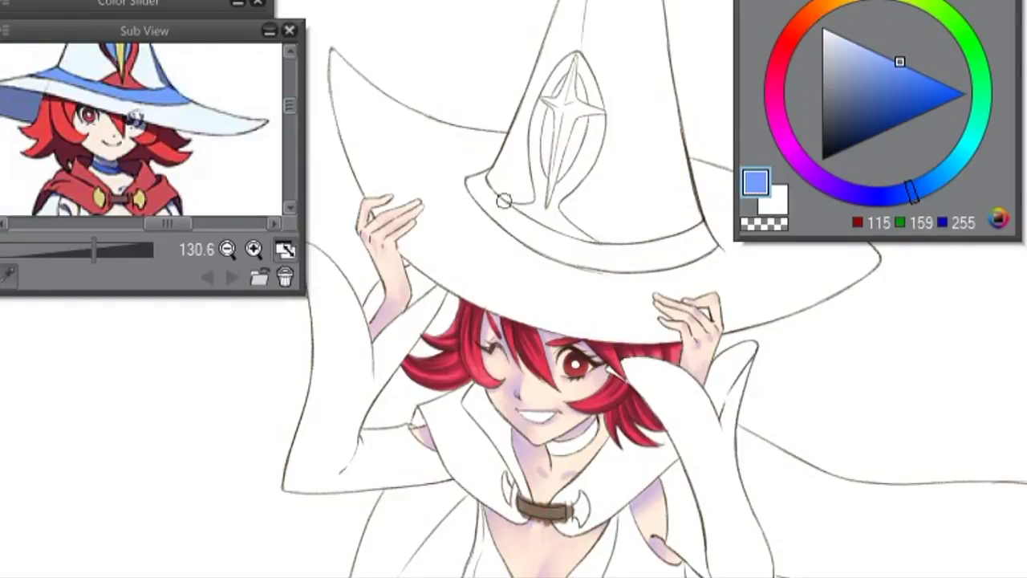
pyautogui.moveTo(482, 178)
pyautogui.mouseDown()
pyautogui.moveTo(519, 213)
pyautogui.moveTo(520, 228)
pyautogui.moveTo(534, 217)
pyautogui.moveTo(523, 247)
pyautogui.moveTo(566, 244)
pyautogui.mouseUp()
pyautogui.press('^')
pyautogui.moveTo(794, 341)
pyautogui.mouseDown()
pyautogui.moveTo(739, 447)
pyautogui.moveTo(780, 493)
pyautogui.moveTo(796, 541)
pyautogui.moveTo(786, 561)
pyautogui.moveTo(818, 554)
pyautogui.mouseUp()
pyautogui.press('-')
pyautogui.scroll(3, 514, 289)
pyautogui.scroll(1, 513, 289)
pyautogui.moveTo(746, 337)
pyautogui.mouseDown()
pyautogui.moveTo(766, 381)
pyautogui.moveTo(743, 407)
pyautogui.moveTo(763, 426)
pyautogui.mouseUp()
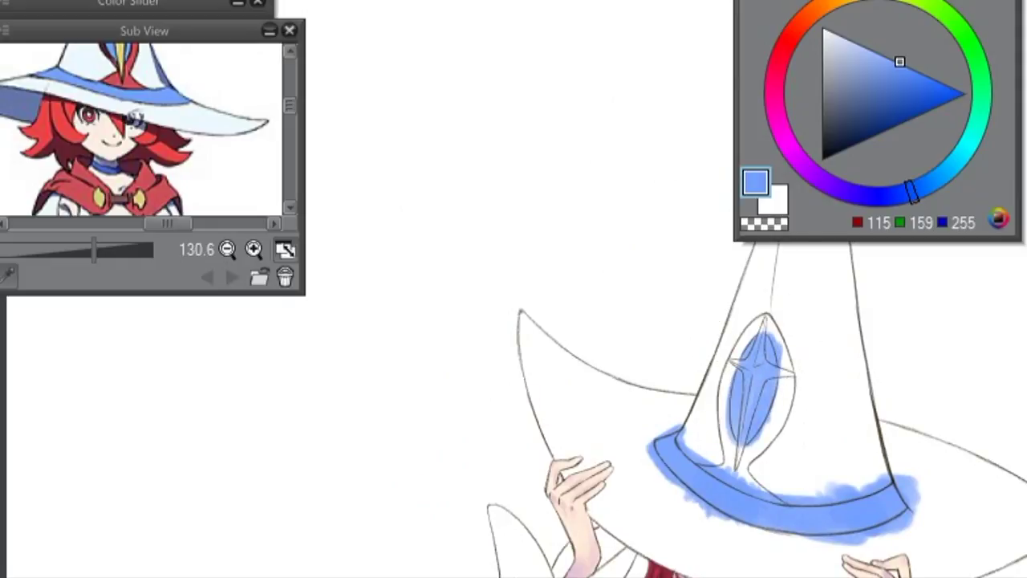
# - Erase the blue paint outside the selected hat band area and clear the selection
pyautogui.scroll(-1, 513, 289)
pyautogui.scroll(-5, 513, 289)
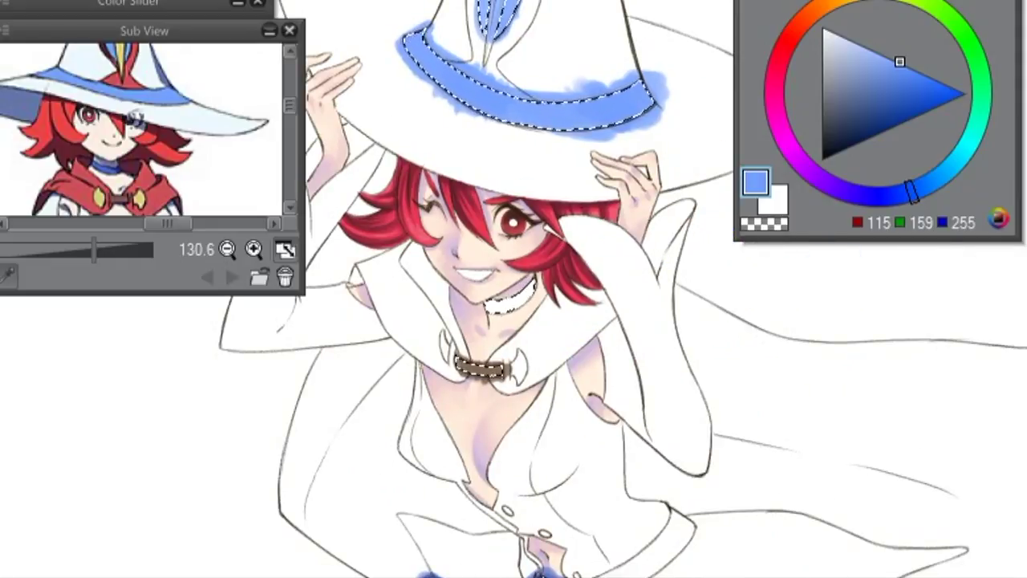
pyautogui.hotkey('shift', 'Delete')
pyautogui.hotkey('ctrl', 'd')
pyautogui.scroll(-1, 626, 321)
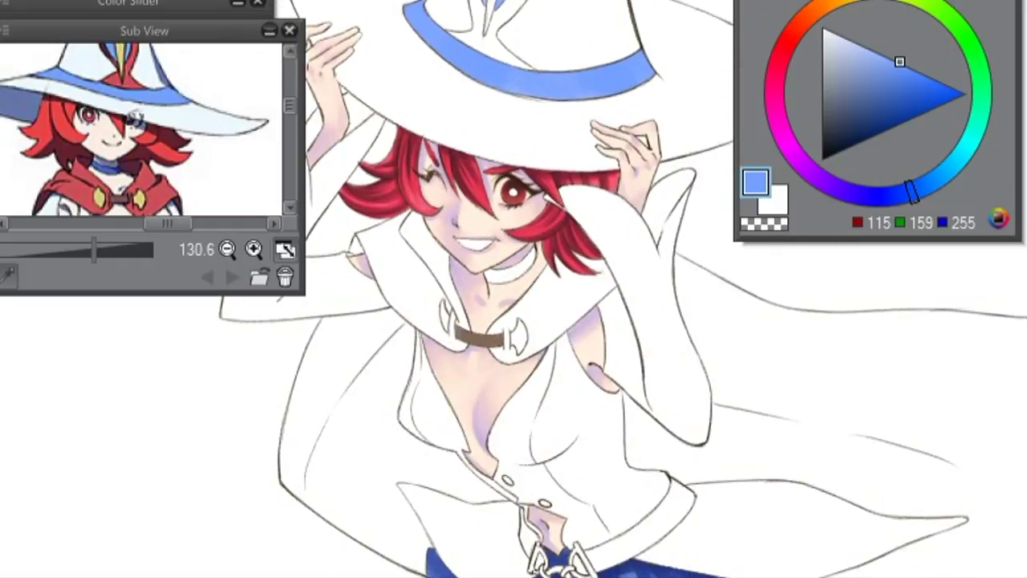
# - Sample pink (RGB 255, 137, 169) from the reference shoes and paint the toe of the first boot
pyautogui.scroll(-10, 626, 321)
pyautogui.scroll(3, 120, 177)
pyautogui.moveTo(120, 160); pyautogui.dragTo(53, 249)
pyautogui.click(51, 263)
pyautogui.scroll(-10, 626, 321)
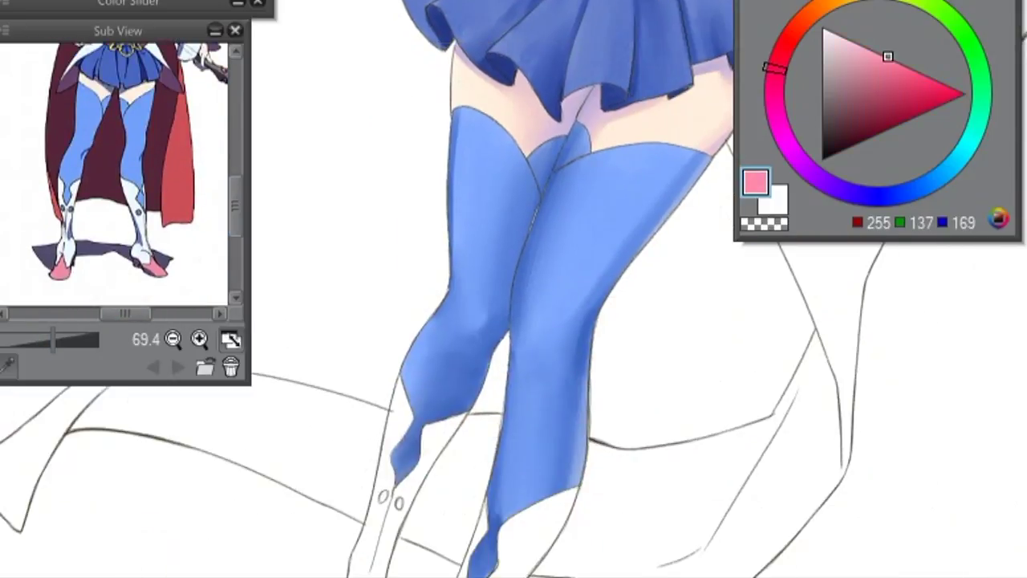
pyautogui.scroll(-3, 514, 321)
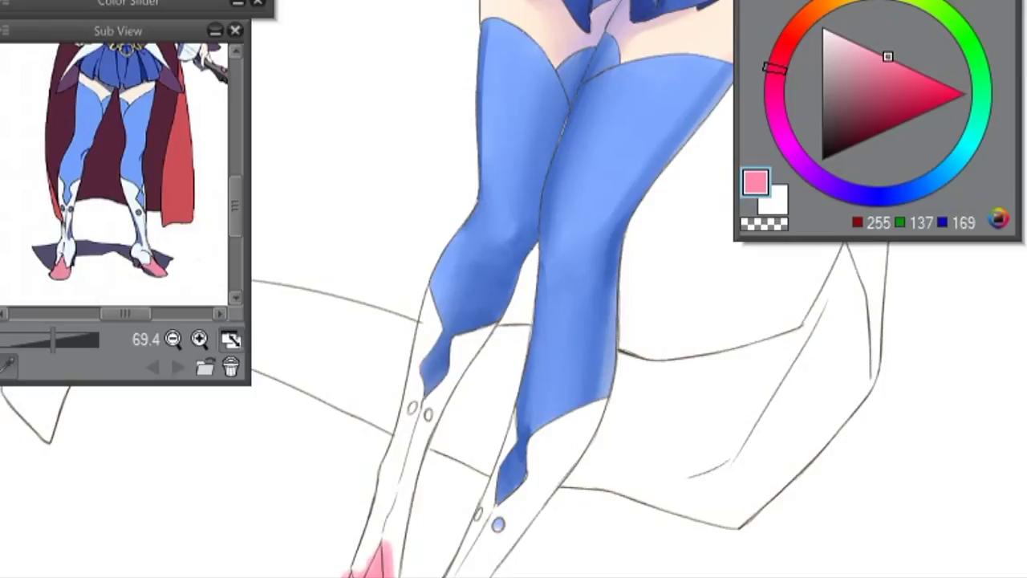
pyautogui.moveTo(369, 566)
pyautogui.mouseDown()
pyautogui.moveTo(355, 538)
pyautogui.moveTo(365, 560)
pyautogui.mouseUp()
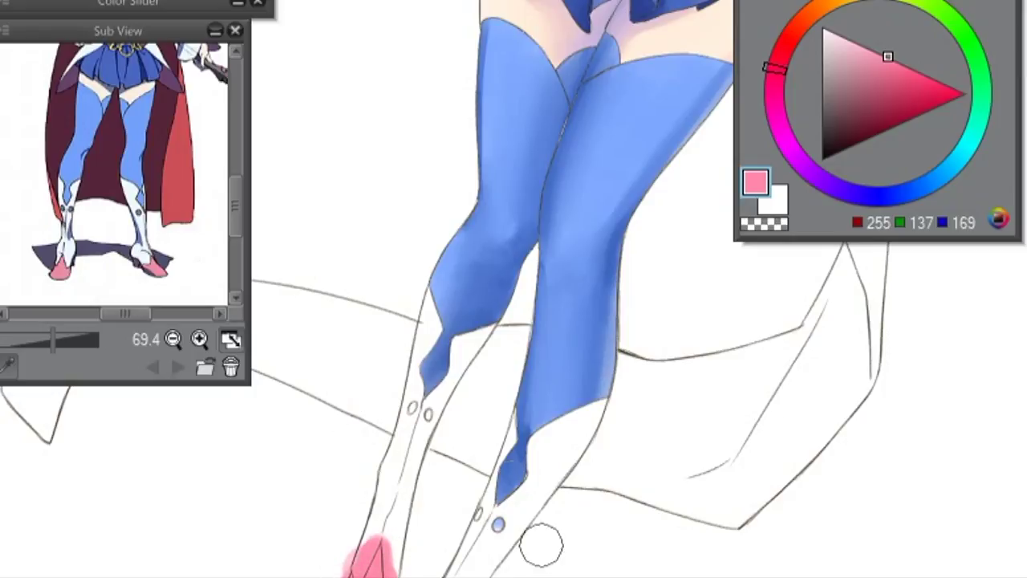
pyautogui.scroll(5, 115, 175)
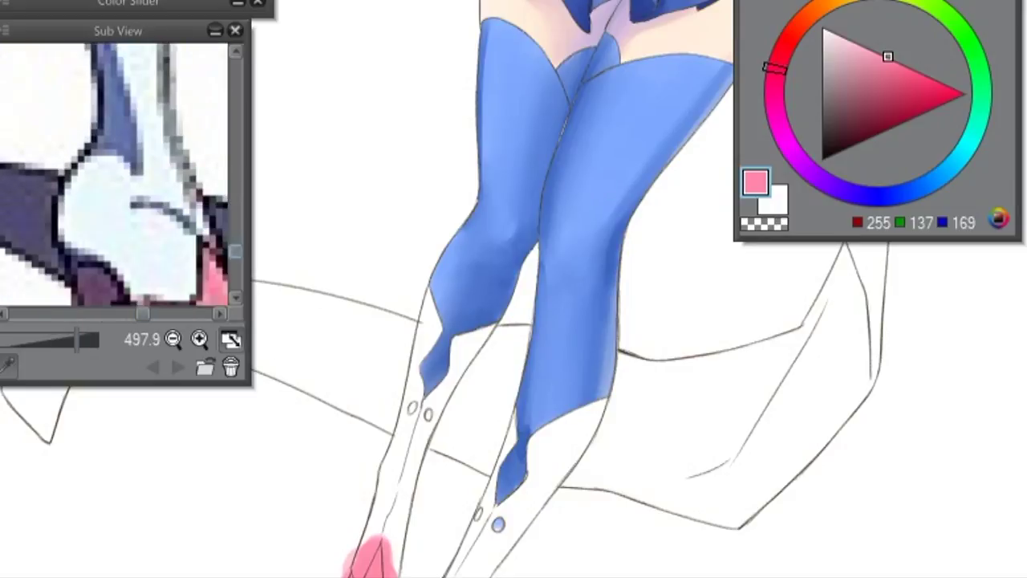
# - Sample dark purple (RGB 104, 70, 105) from the reference and shade the pink toe of the boot
pyautogui.scroll(-3, 114, 175)
pyautogui.scroll(-2, 115, 175)
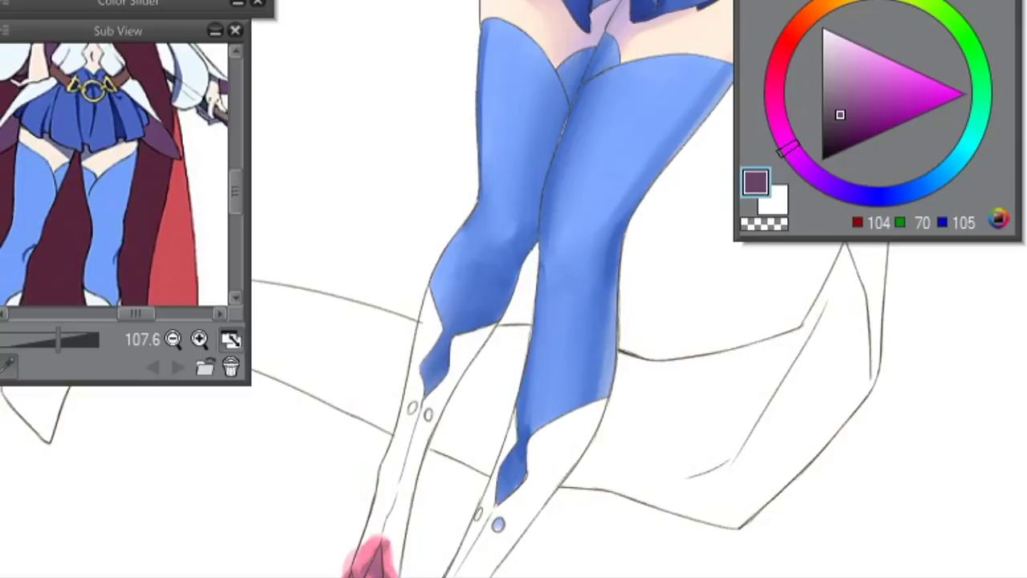
pyautogui.hscroll(-3, 513, 289)
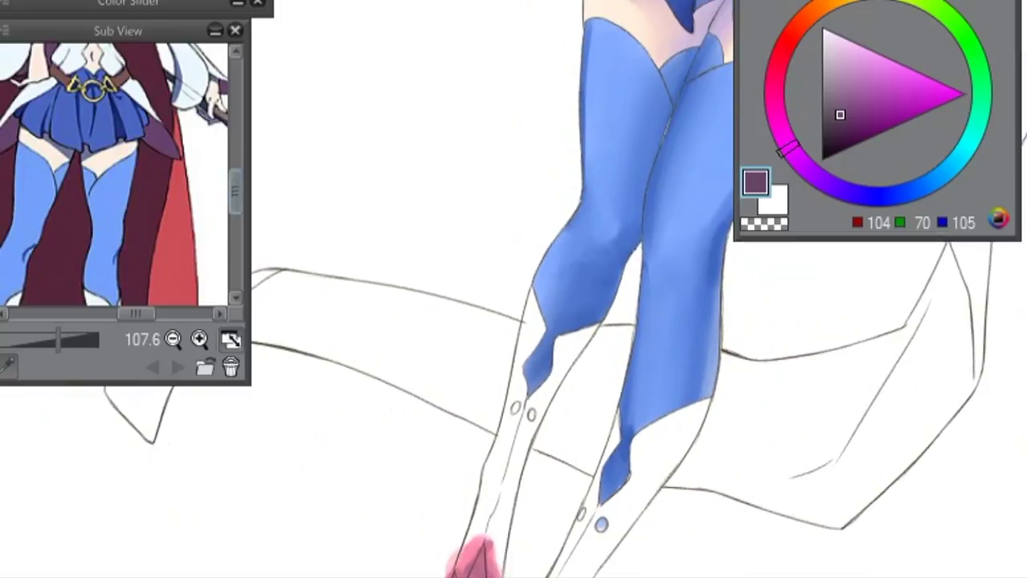
pyautogui.scroll(3, 115, 175)
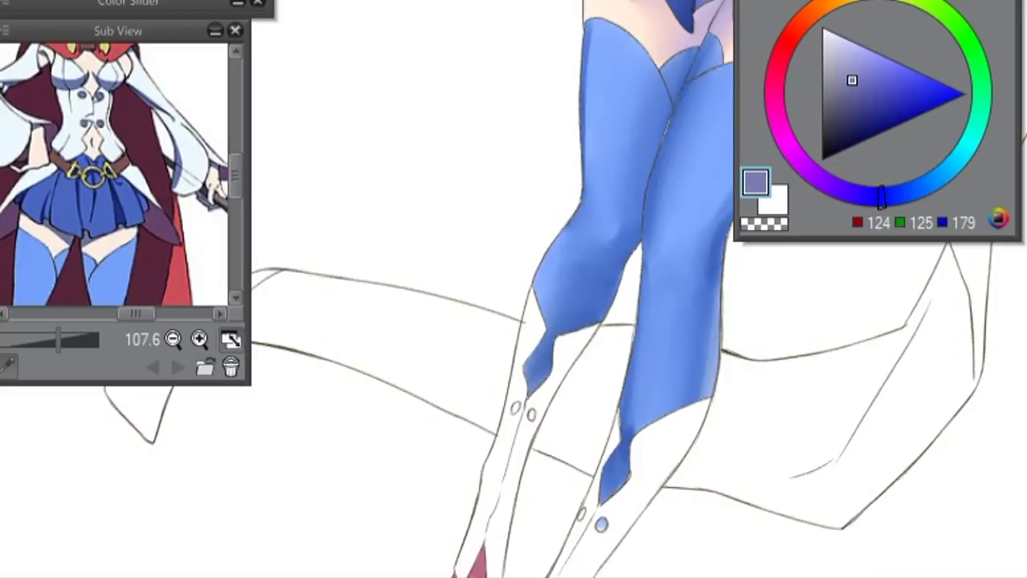
# - Sample red (RGB 203, 79, 90) from the reference cape, paint the whole cape and collar, and clear the paint outside their outlines
pyautogui.scroll(-5, 473, 558)
pyautogui.moveTo(473, 289)
pyautogui.mouseDown()
pyautogui.moveTo(420, 332)
pyautogui.moveTo(449, 273)
pyautogui.moveTo(425, 385)
pyautogui.moveTo(469, 361)
pyautogui.moveTo(473, 401)
pyautogui.moveTo(530, 297)
pyautogui.moveTo(569, 309)
pyautogui.moveTo(600, 361)
pyautogui.moveTo(650, 337)
pyautogui.moveTo(749, 360)
pyautogui.moveTo(736, 412)
pyautogui.moveTo(634, 303)
pyautogui.moveTo(626, 405)
pyautogui.moveTo(745, 408)
pyautogui.moveTo(678, 481)
pyautogui.moveTo(618, 413)
pyautogui.moveTo(658, 474)
pyautogui.moveTo(637, 486)
pyautogui.moveTo(646, 554)
pyautogui.mouseUp()
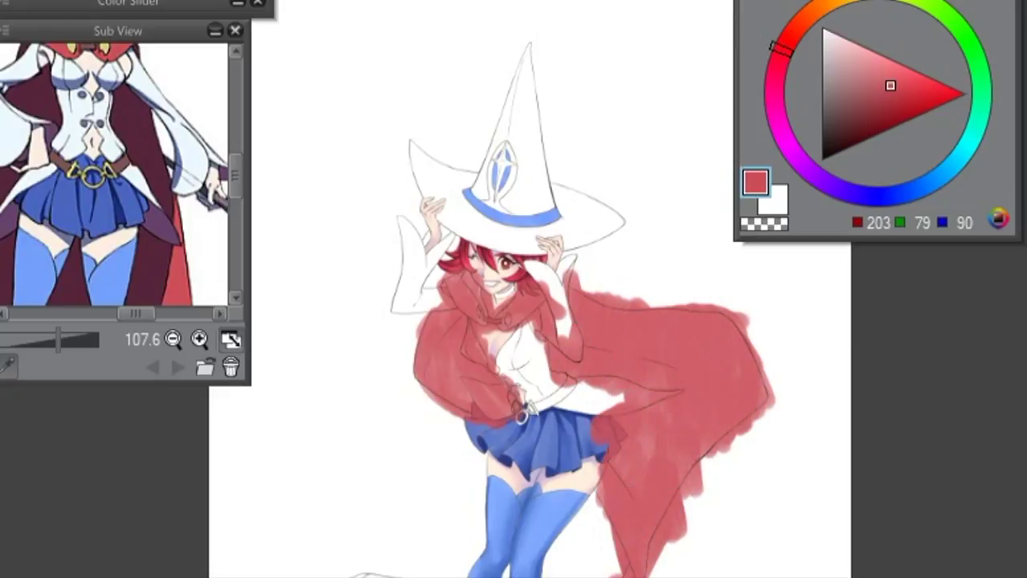
pyautogui.moveTo(434, 571); pyautogui.dragTo(325, 571)
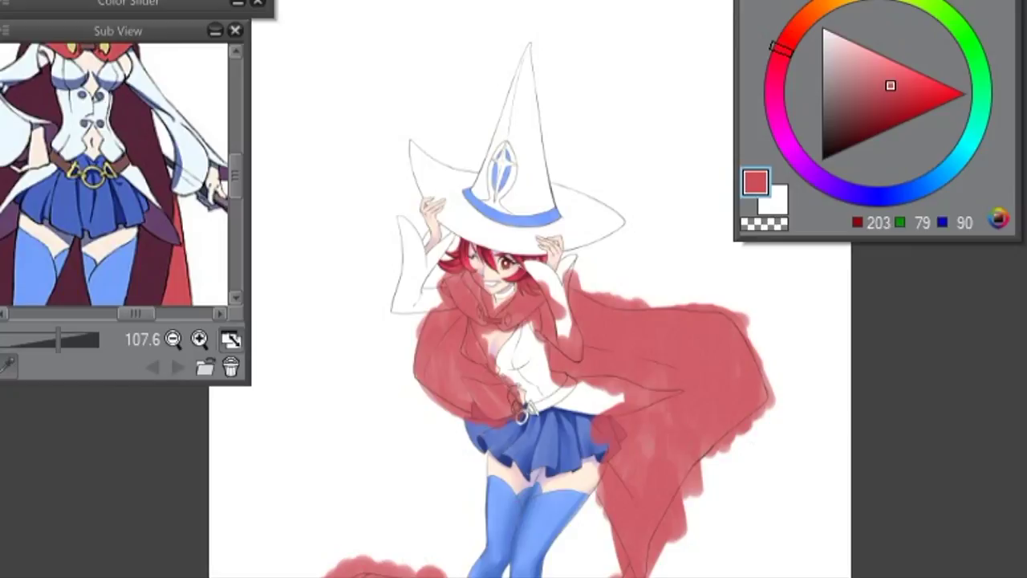
pyautogui.moveTo(618, 523)
pyautogui.mouseDown()
pyautogui.moveTo(632, 488)
pyautogui.moveTo(610, 469)
pyautogui.mouseUp()
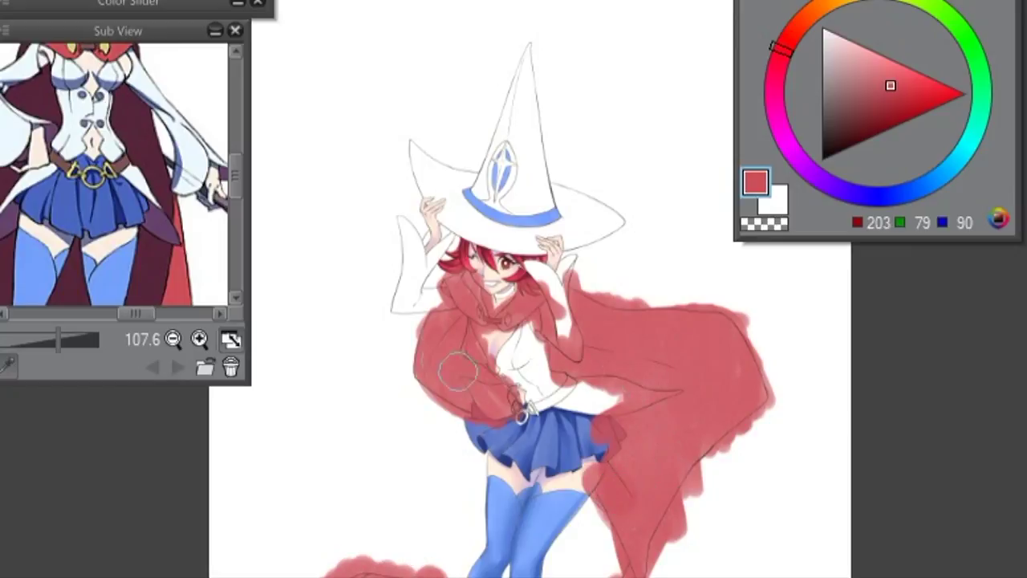
pyautogui.moveTo(711, 443); pyautogui.dragTo(678, 482)
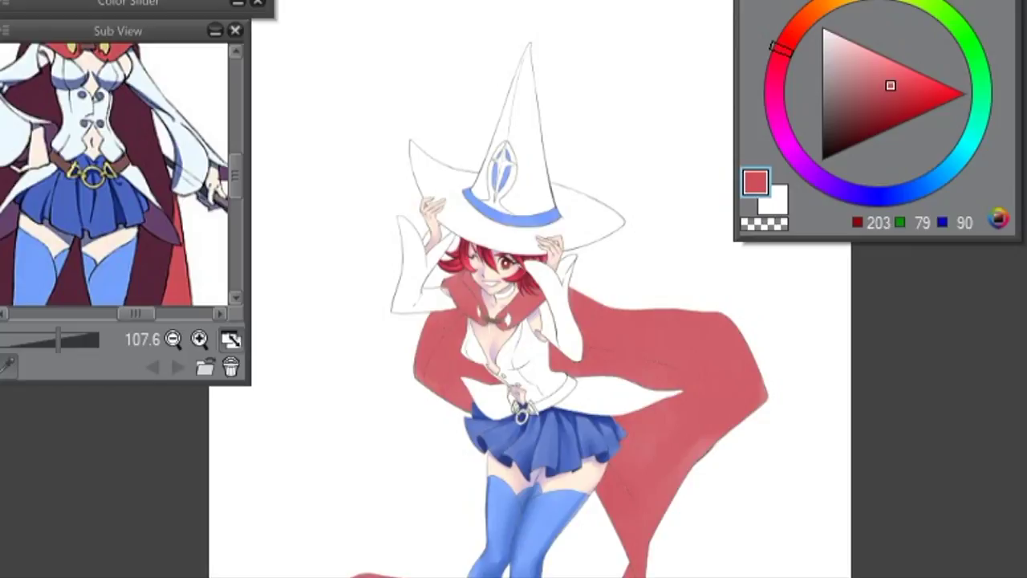
# - Sample dark maroon (RGB 85, 36, 57) from the reference cape lining and shade the collar and the smaller cape section beside the chest
pyautogui.click(172, 257)
pyautogui.hotkey('ctrl', '+')
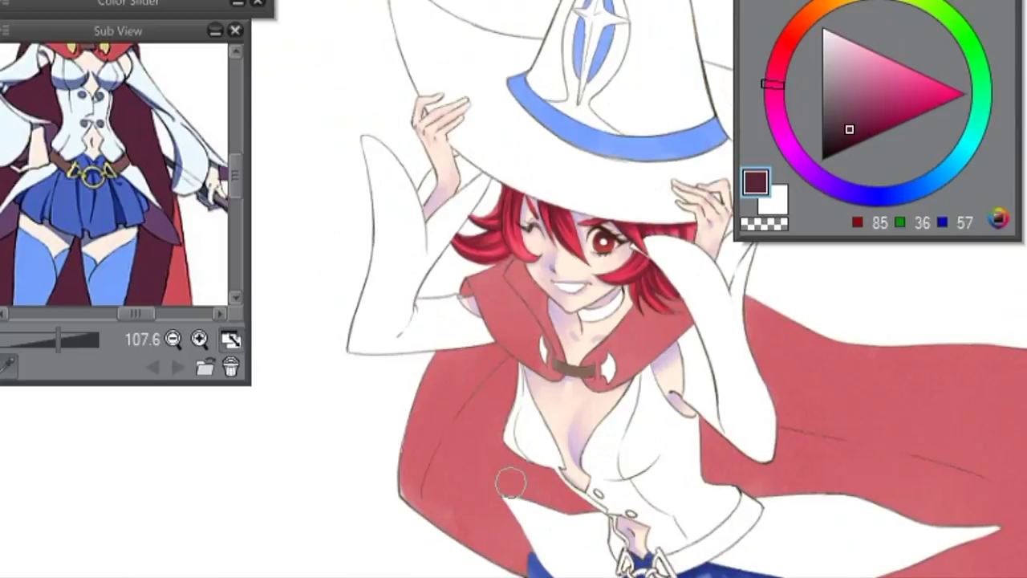
pyautogui.moveTo(531, 329)
pyautogui.mouseDown()
pyautogui.moveTo(546, 350)
pyautogui.moveTo(486, 284)
pyautogui.moveTo(507, 336)
pyautogui.moveTo(551, 372)
pyautogui.moveTo(639, 329)
pyautogui.moveTo(635, 316)
pyautogui.moveTo(688, 303)
pyautogui.moveTo(643, 308)
pyautogui.moveTo(606, 360)
pyautogui.moveTo(630, 345)
pyautogui.mouseUp()
pyautogui.moveTo(592, 386)
pyautogui.mouseDown()
pyautogui.moveTo(701, 315)
pyautogui.moveTo(592, 305)
pyautogui.moveTo(522, 343)
pyautogui.moveTo(589, 379)
pyautogui.moveTo(503, 363)
pyautogui.moveTo(518, 372)
pyautogui.moveTo(509, 398)
pyautogui.moveTo(506, 381)
pyautogui.moveTo(451, 424)
pyautogui.moveTo(508, 382)
pyautogui.moveTo(434, 520)
pyautogui.moveTo(482, 389)
pyautogui.mouseUp()
pyautogui.moveTo(511, 482)
pyautogui.mouseDown()
pyautogui.moveTo(486, 393)
pyautogui.moveTo(518, 377)
pyautogui.moveTo(442, 497)
pyautogui.moveTo(489, 408)
pyautogui.moveTo(477, 357)
pyautogui.moveTo(444, 367)
pyautogui.moveTo(436, 409)
pyautogui.moveTo(455, 375)
pyautogui.moveTo(513, 481)
pyautogui.moveTo(527, 533)
pyautogui.moveTo(530, 471)
pyautogui.moveTo(536, 517)
pyautogui.moveTo(469, 428)
pyautogui.mouseUp()
pyautogui.hotkey('ctrl', '@')
pyautogui.moveTo(460, 517); pyautogui.dragTo(483, 536)
pyautogui.moveTo(396, 479)
pyautogui.mouseDown()
pyautogui.moveTo(437, 428)
pyautogui.moveTo(422, 437)
pyautogui.moveTo(444, 378)
pyautogui.mouseUp()
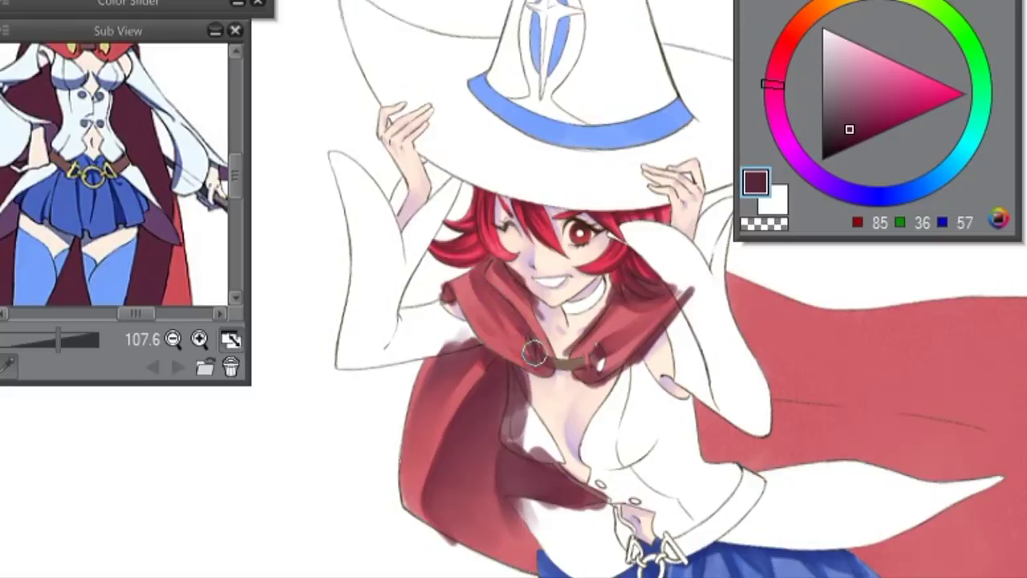
pyautogui.moveTo(682, 301); pyautogui.dragTo(505, 277)
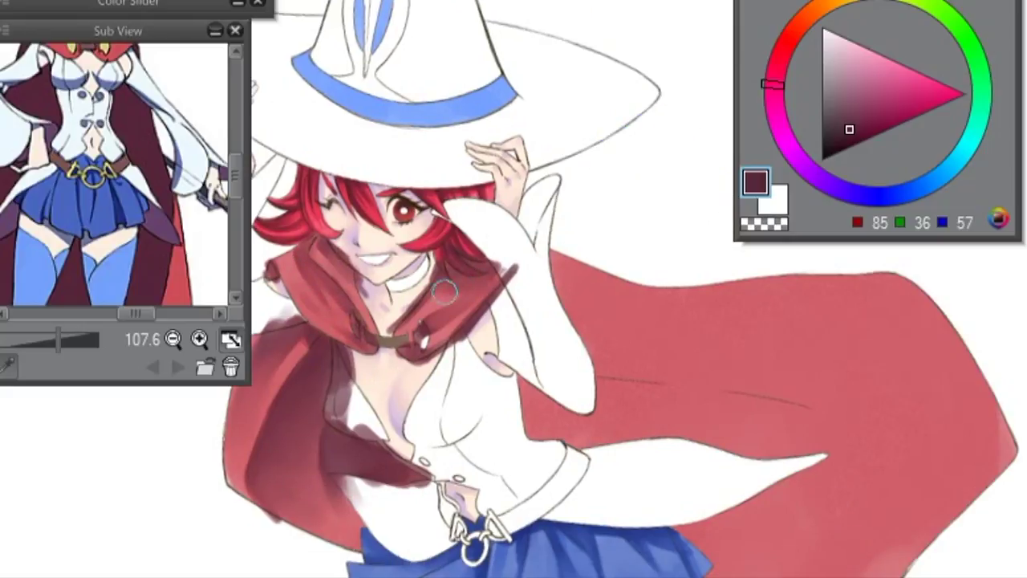
# - Shade the billowing cape beneath the raised sleeve and along the coattail in dark maroon, blending the strokes into the red
pyautogui.moveTo(535, 405); pyautogui.dragTo(602, 437)
pyautogui.moveTo(554, 297); pyautogui.dragTo(634, 329)
pyautogui.moveTo(779, 343)
pyautogui.mouseDown()
pyautogui.moveTo(664, 506)
pyautogui.moveTo(638, 574)
pyautogui.moveTo(704, 435)
pyautogui.moveTo(784, 557)
pyautogui.mouseUp()
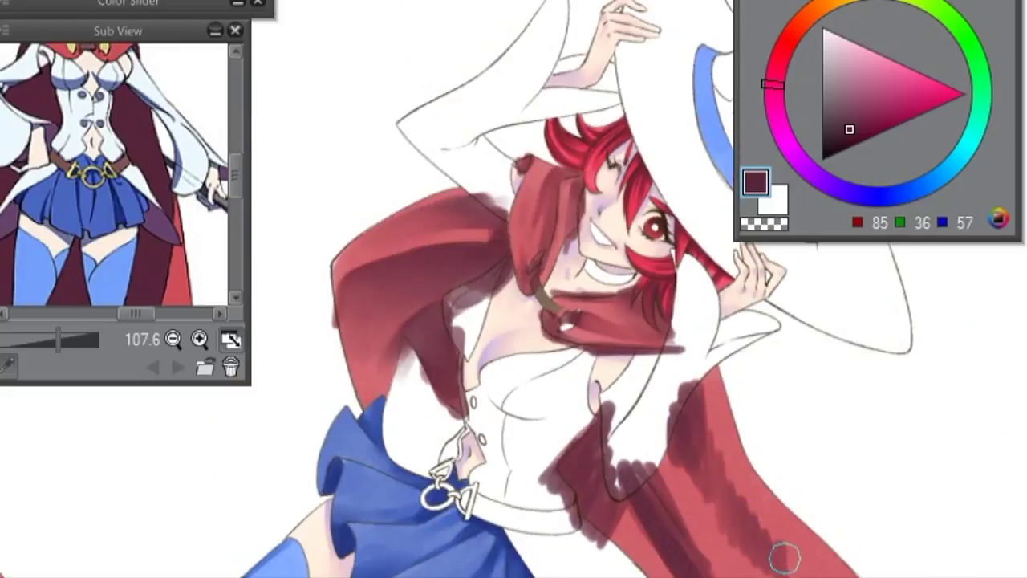
pyautogui.moveTo(610, 492); pyautogui.dragTo(604, 576)
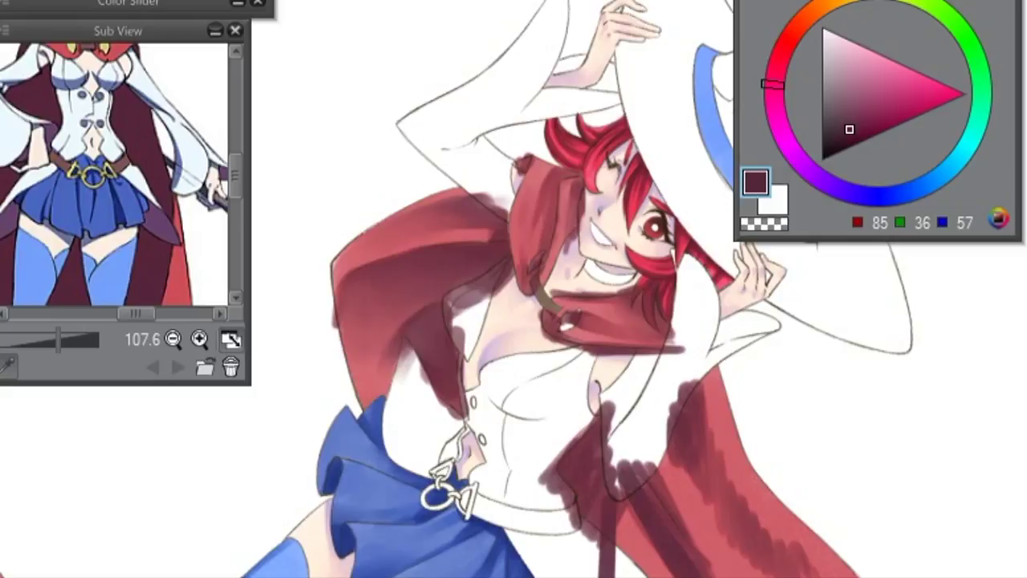
pyautogui.moveTo(562, 241)
pyautogui.mouseDown()
pyautogui.moveTo(589, 207)
pyautogui.moveTo(674, 313)
pyautogui.mouseUp()
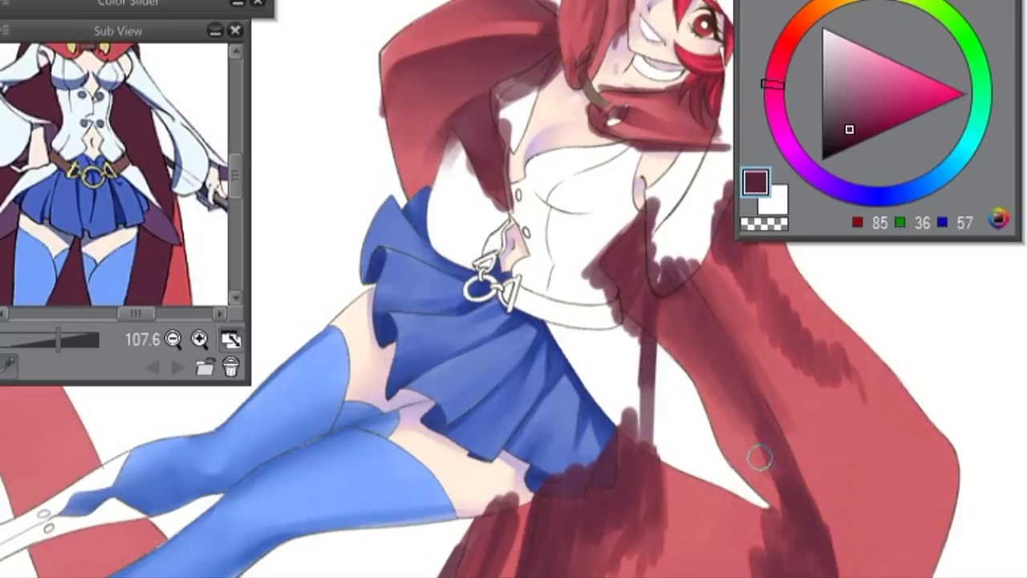
pyautogui.moveTo(784, 348)
pyautogui.mouseDown()
pyautogui.moveTo(811, 333)
pyautogui.moveTo(864, 382)
pyautogui.mouseUp()
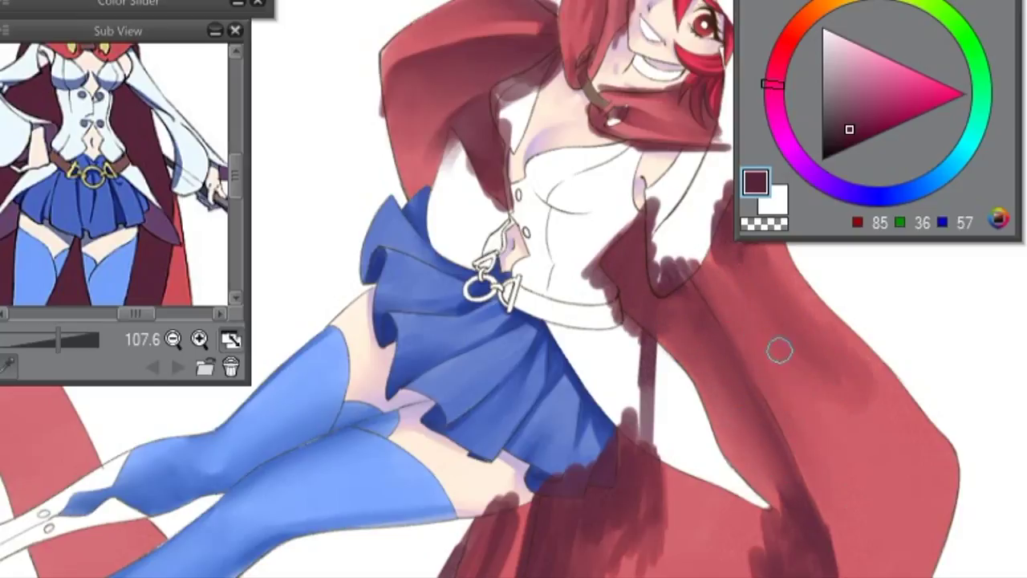
pyautogui.moveTo(779, 348); pyautogui.dragTo(579, 468)
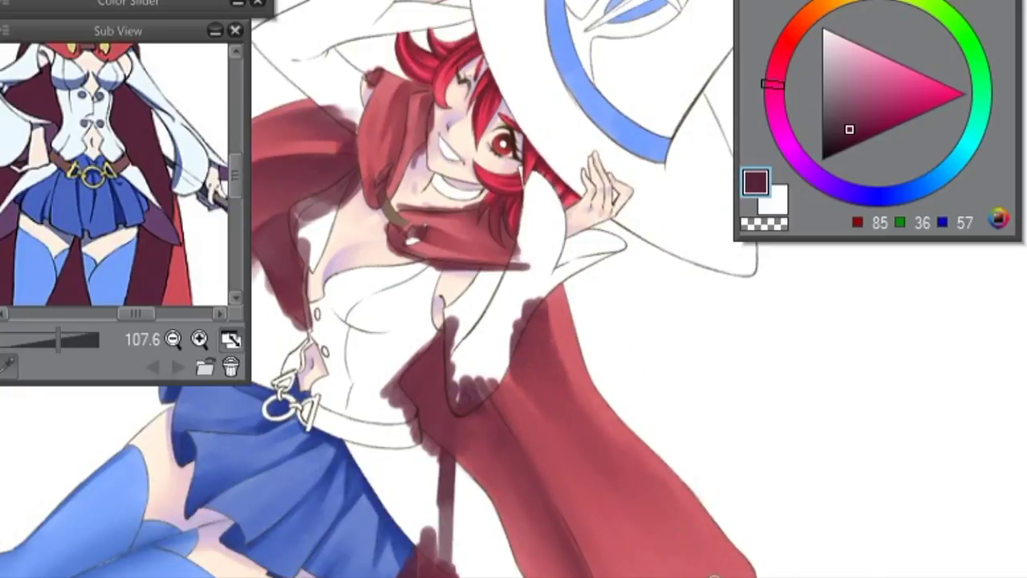
# - Add and blend a dark maroon fold shadow around the tip of the coattail on the cape
pyautogui.moveTo(546, 506); pyautogui.dragTo(799, 350)
pyautogui.moveTo(828, 500)
pyautogui.mouseDown()
pyautogui.moveTo(830, 559)
pyautogui.moveTo(857, 562)
pyautogui.mouseUp()
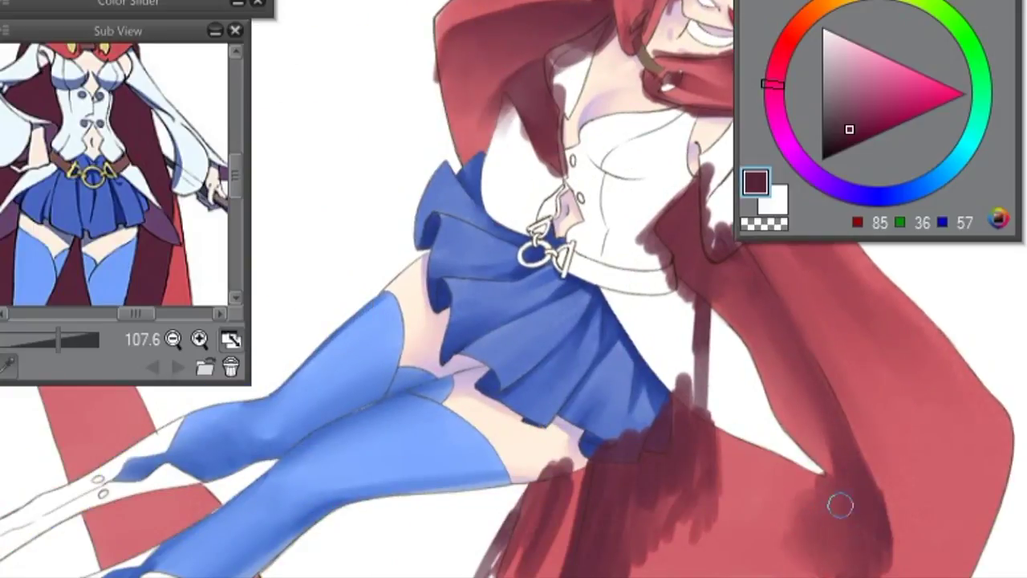
pyautogui.moveTo(832, 522); pyautogui.dragTo(839, 493)
pyautogui.moveTo(701, 264); pyautogui.dragTo(791, 566)
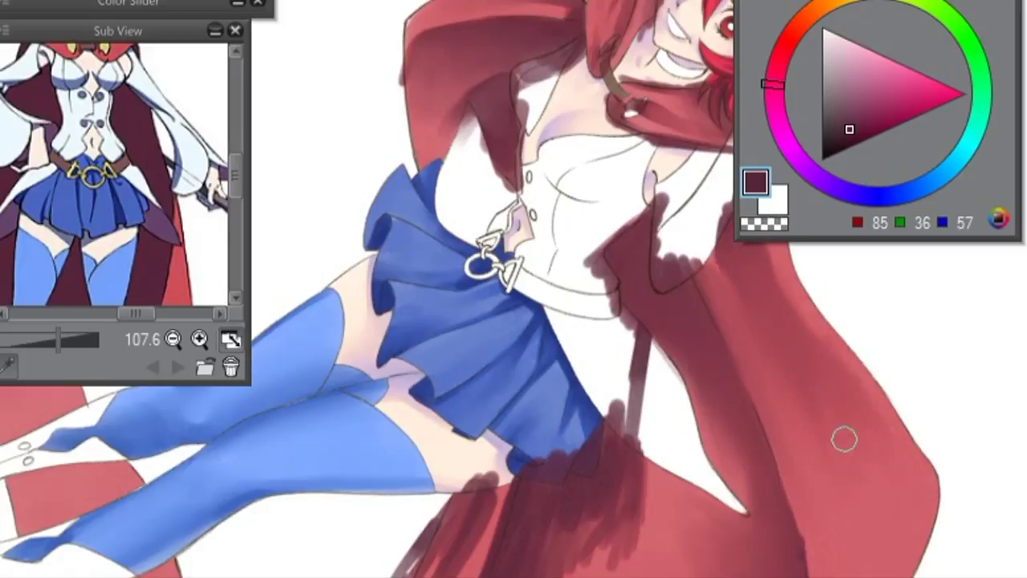
# - Blend the maroon shadow on the cape beside the skirt and thigh into soft folds
pyautogui.moveTo(847, 462); pyautogui.dragTo(602, 470)
pyautogui.moveTo(584, 559)
pyautogui.mouseDown()
pyautogui.moveTo(614, 554)
pyautogui.moveTo(588, 575)
pyautogui.mouseUp()
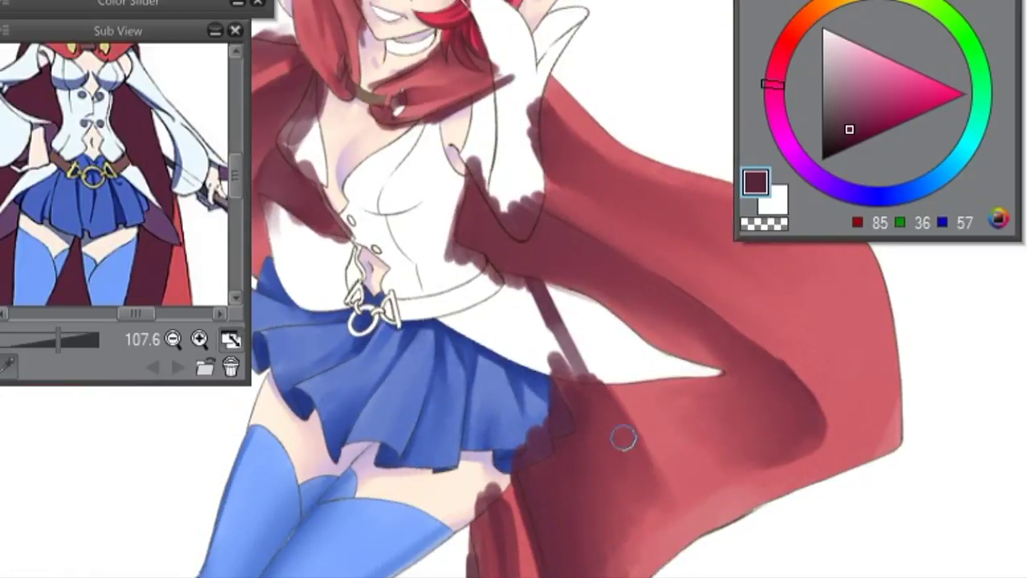
pyautogui.moveTo(613, 500); pyautogui.dragTo(631, 442)
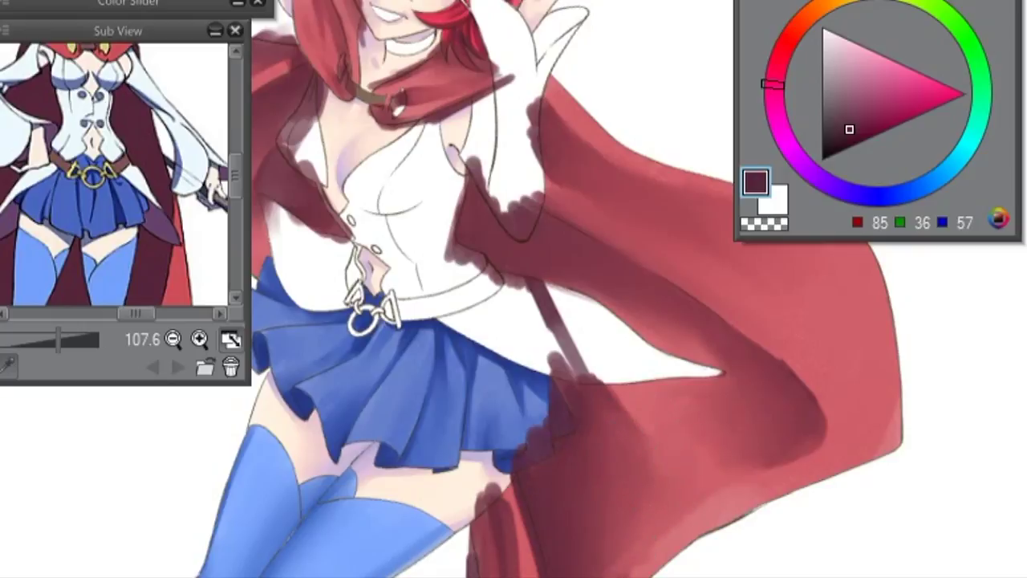
pyautogui.moveTo(492, 561); pyautogui.dragTo(481, 493)
pyautogui.scroll(-5, 481, 493)
pyautogui.scroll(5, 514, 321)
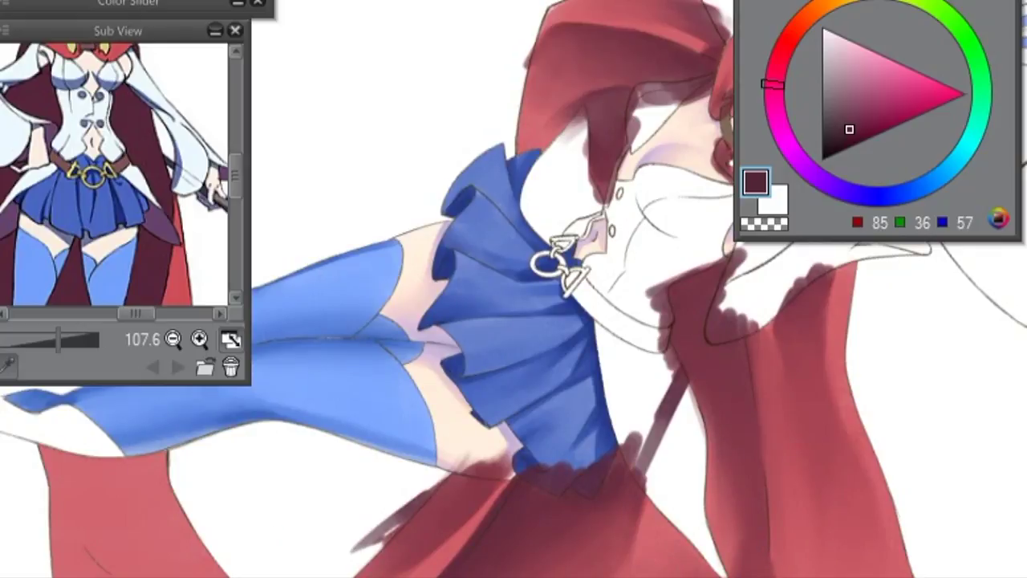
pyautogui.scroll(-5, 514, 321)
pyautogui.scroll(5, 513, 321)
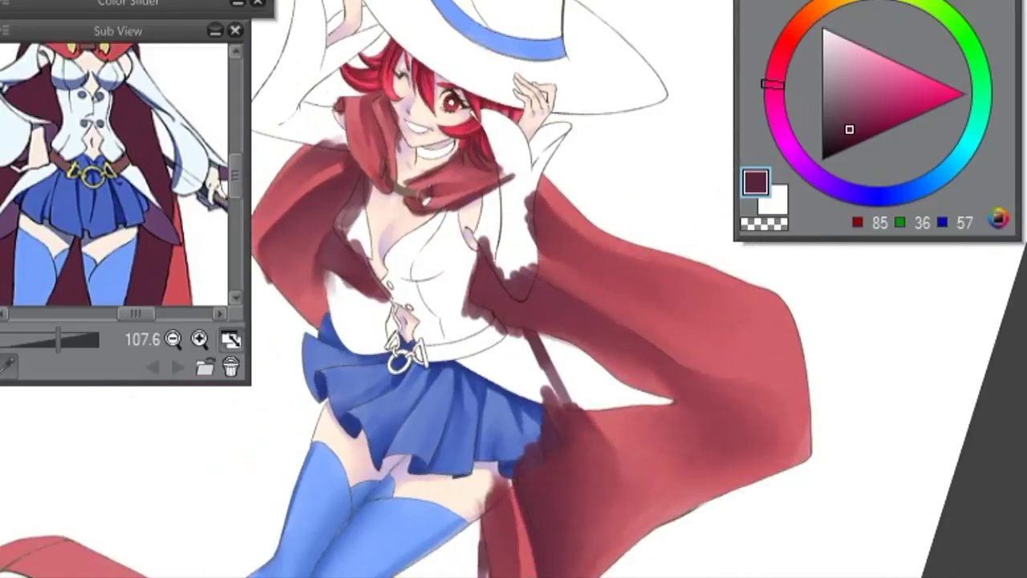
# - Paint dark maroon shadows on the trailing lower cape where it twists and passes behind the boots
pyautogui.press('-')
pyautogui.moveTo(491, 544); pyautogui.dragTo(529, 363)
pyautogui.moveTo(610, 465)
pyautogui.mouseDown()
pyautogui.moveTo(634, 563)
pyautogui.moveTo(611, 554)
pyautogui.moveTo(652, 562)
pyautogui.mouseUp()
pyautogui.moveTo(476, 556); pyautogui.dragTo(465, 562)
pyautogui.moveTo(377, 561); pyautogui.dragTo(385, 550)
pyautogui.press('-')
pyautogui.press('-')
pyautogui.press('-')
pyautogui.press('-')
pyautogui.press('-')
pyautogui.press('-')
pyautogui.press('-')
pyautogui.press('-')
pyautogui.moveTo(417, 56)
pyautogui.mouseDown()
pyautogui.moveTo(403, 119)
pyautogui.moveTo(420, 98)
pyautogui.moveTo(360, 232)
pyautogui.mouseUp()
pyautogui.press('^')
pyautogui.press('^')
pyautogui.press('^')
pyautogui.press('^')
pyautogui.press('^')
pyautogui.press('^')
pyautogui.press('^')
pyautogui.press('^')
pyautogui.moveTo(706, 377)
pyautogui.mouseDown()
pyautogui.moveTo(681, 487)
pyautogui.moveTo(630, 532)
pyautogui.moveTo(621, 506)
pyautogui.moveTo(633, 532)
pyautogui.moveTo(622, 546)
pyautogui.mouseUp()
pyautogui.moveTo(241, 528); pyautogui.dragTo(215, 568)
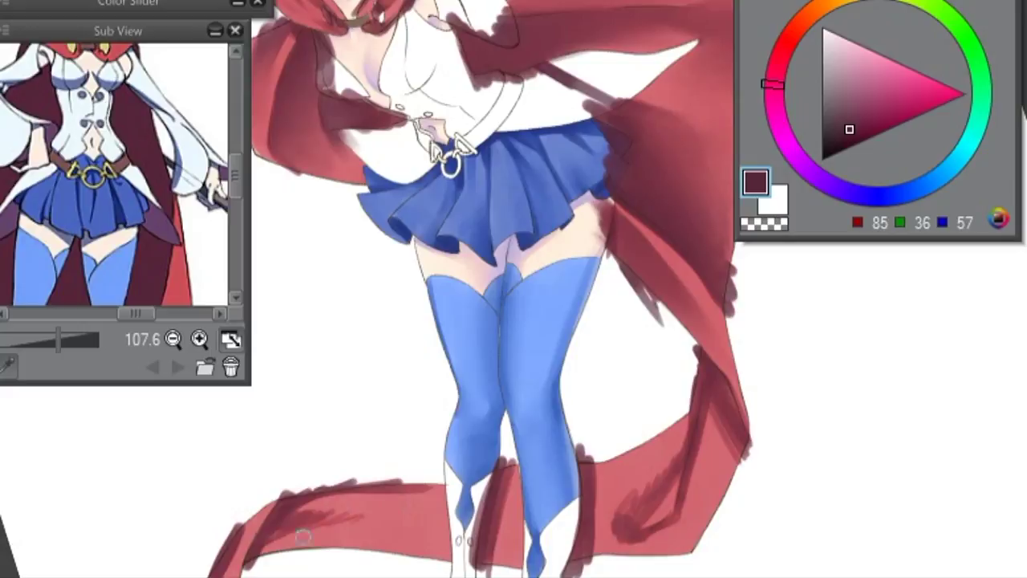
# - Blend the maroon shadows along the twisted lower cape and its trailing end into the red base
pyautogui.press('-')
pyautogui.press('-')
pyautogui.press('-')
pyautogui.moveTo(682, 482)
pyautogui.mouseDown()
pyautogui.moveTo(695, 374)
pyautogui.moveTo(698, 387)
pyautogui.moveTo(664, 411)
pyautogui.mouseUp()
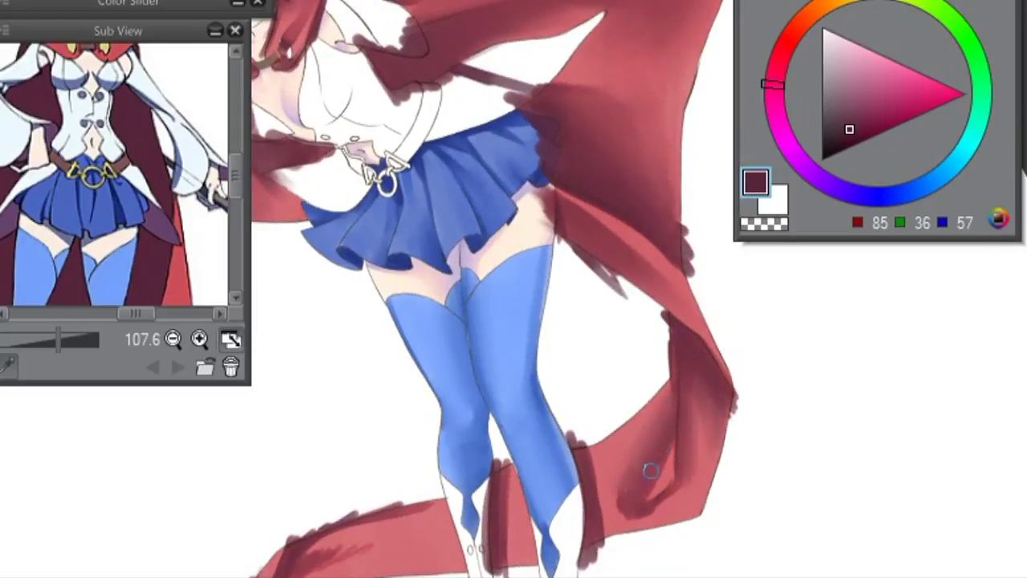
pyautogui.moveTo(612, 515); pyautogui.dragTo(614, 485)
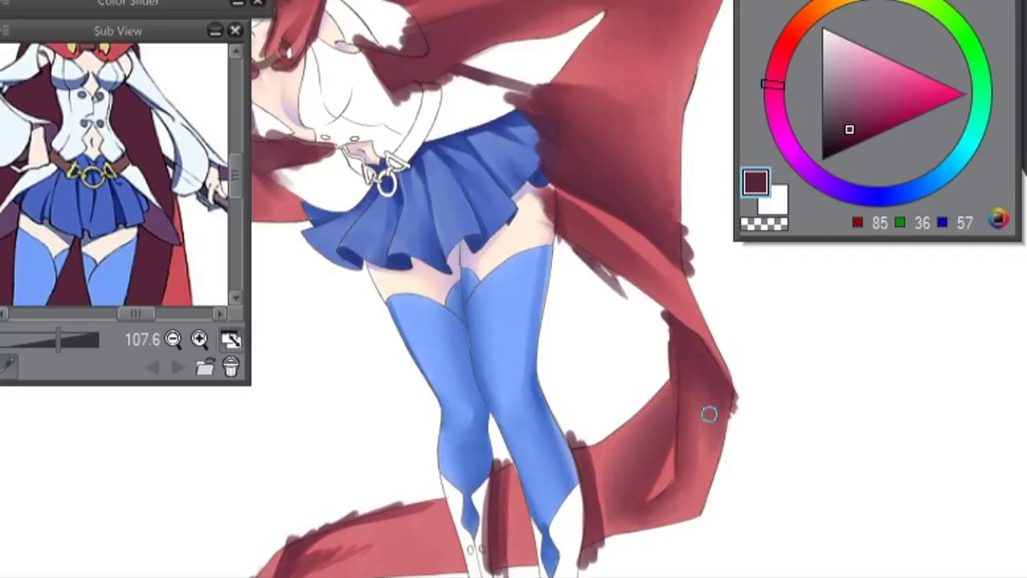
pyautogui.press('-')
pyautogui.press('-')
pyautogui.press('-')
pyautogui.press('-')
pyautogui.press('-')
pyautogui.press('-')
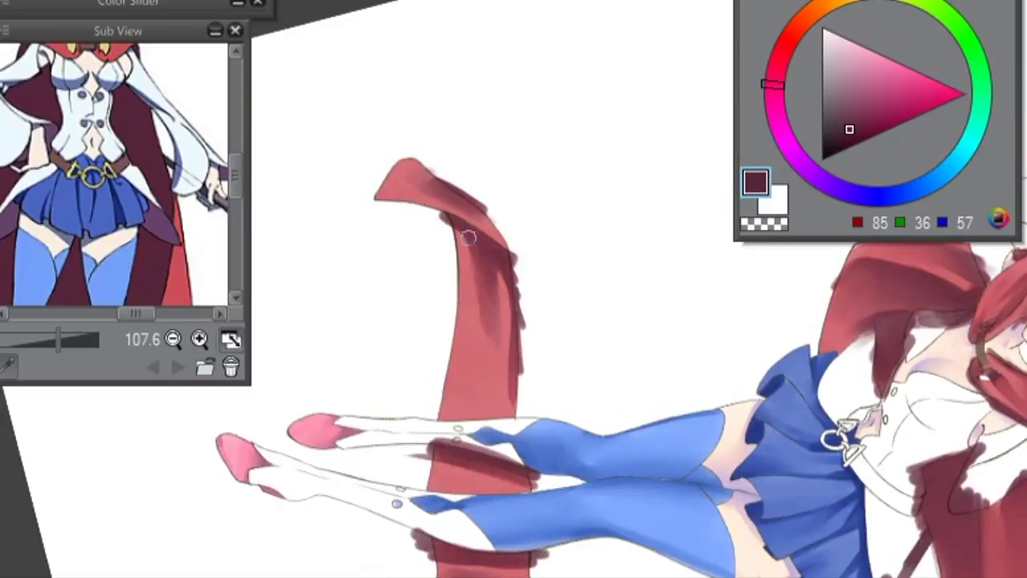
pyautogui.press('^')
pyautogui.press('^')
pyautogui.press('^')
pyautogui.press('^')
pyautogui.press('^')
pyautogui.press('^')
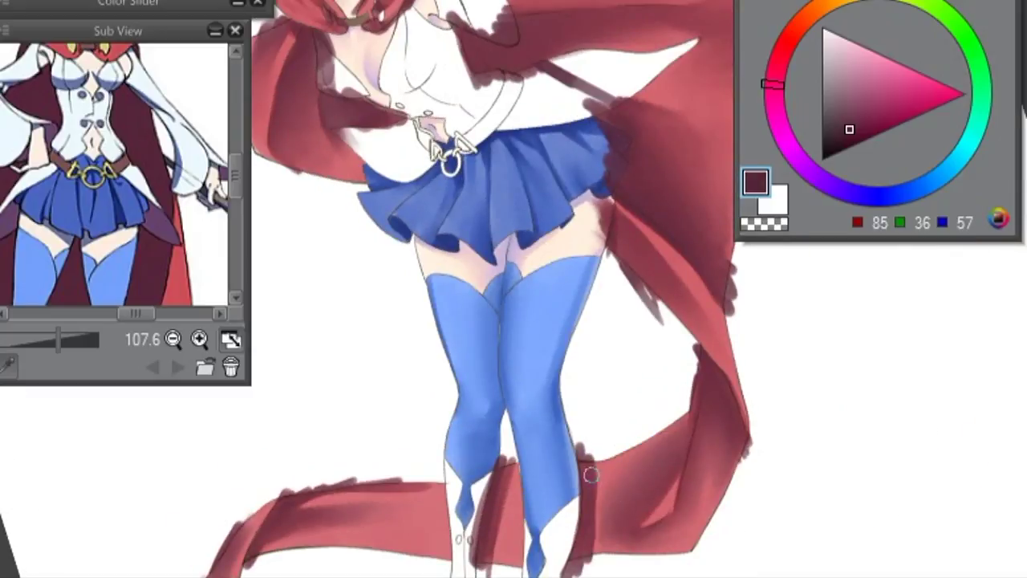
# - Erase the maroon shading that spills outside the cape onto the sleeves, bodice, coattail, legs and background
pyautogui.scroll(5, 516, 468)
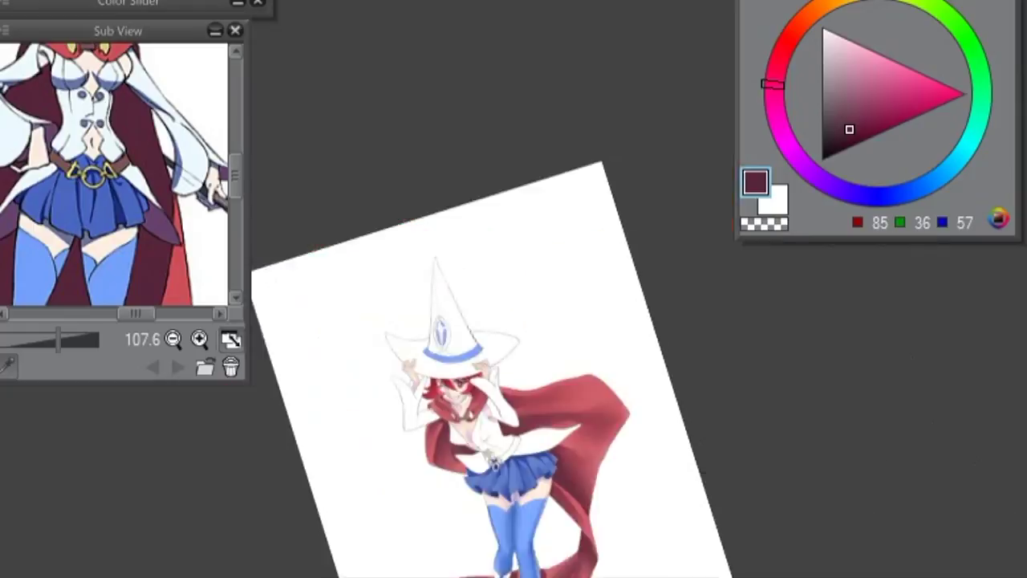
pyautogui.press('^')
pyautogui.press('^')
pyautogui.press('^')
pyautogui.press('^')
pyautogui.press('^')
pyautogui.press('^')
pyautogui.press('-')
pyautogui.press('-')
pyautogui.press('-')
pyautogui.press('-')
pyautogui.press('-')
pyautogui.press('-')
pyautogui.press('-')
pyautogui.press('-')
pyautogui.scroll(4, 679, 367)
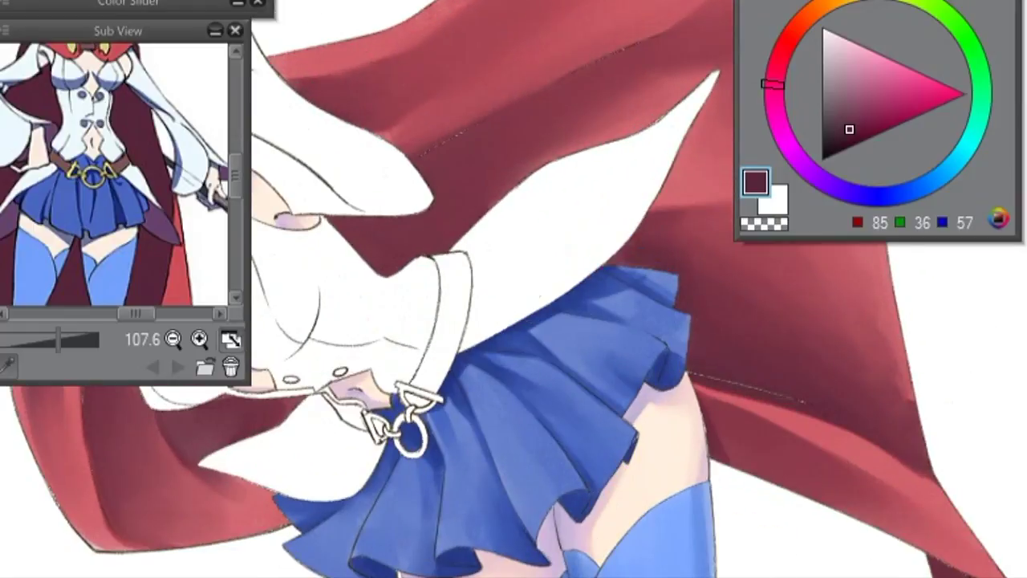
# - Deepen and smooth the maroon shadows along the fold lines of the lower cape behind the legs
pyautogui.press('-')
pyautogui.press('-')
pyautogui.press('-')
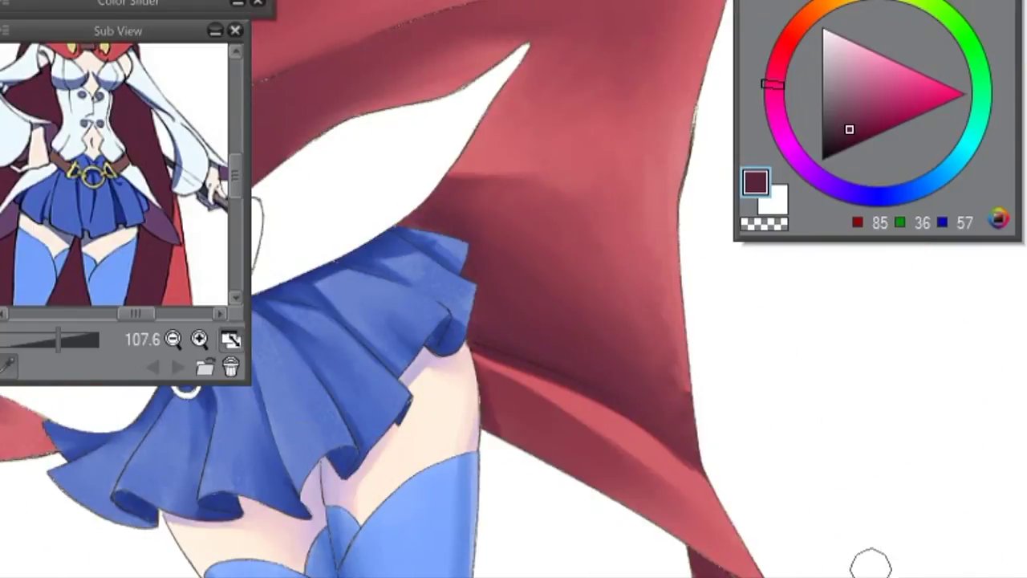
pyautogui.scroll(-5, 871, 564)
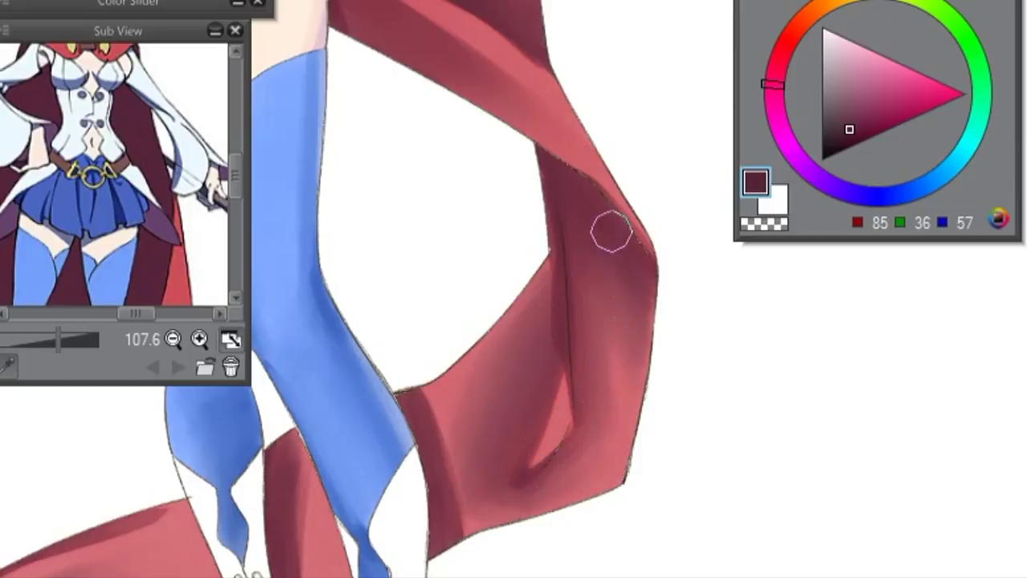
pyautogui.scroll(-3, 611, 232)
pyautogui.scroll(-1, 775, 495)
pyautogui.scroll(2, 568, 268)
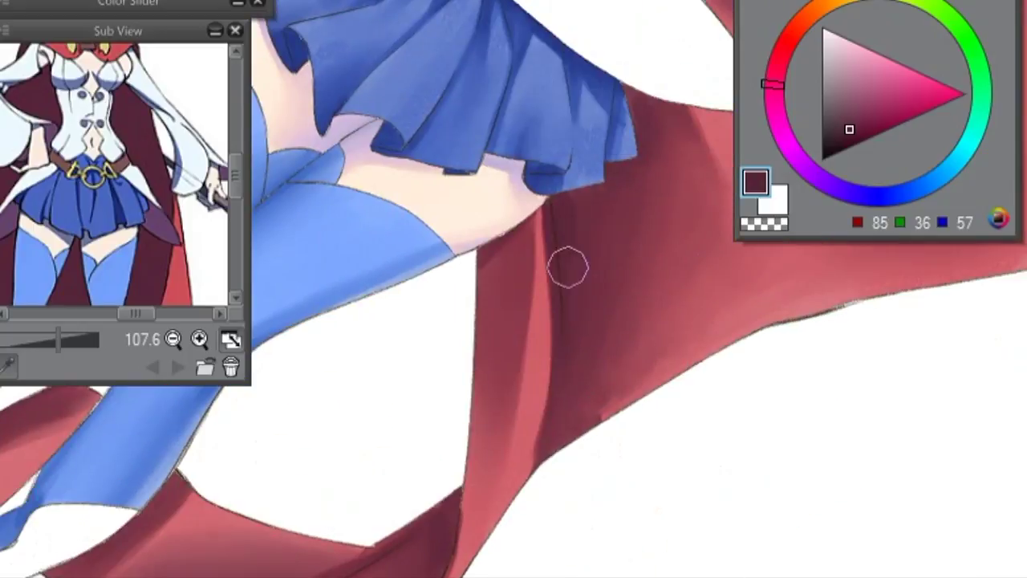
# - Refine the maroon fold shadows on the upper cape beside the coattail and around the collar
pyautogui.scroll(3, 568, 268)
pyautogui.scroll(3, 543, 168)
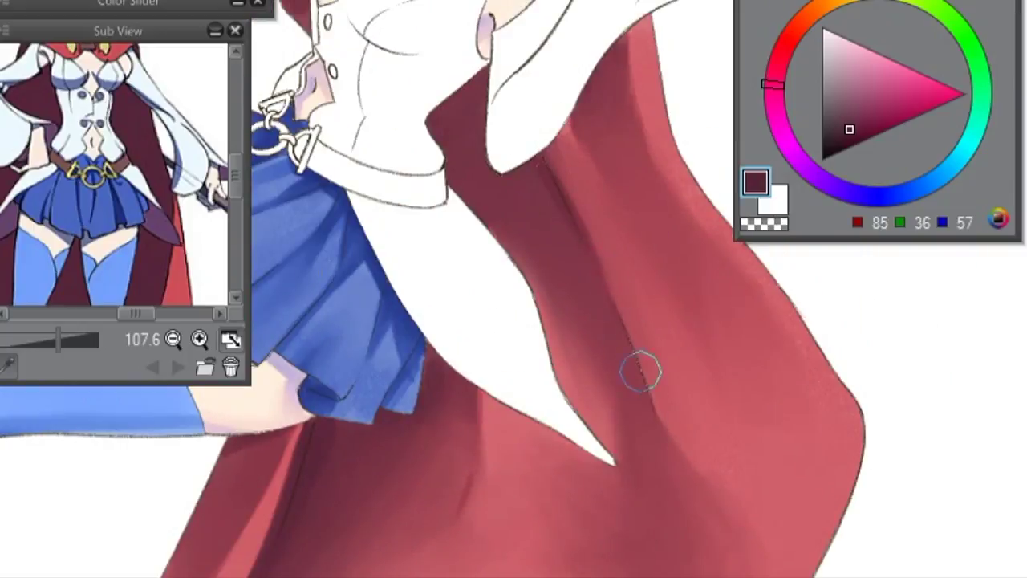
pyautogui.scroll(4, 640, 377)
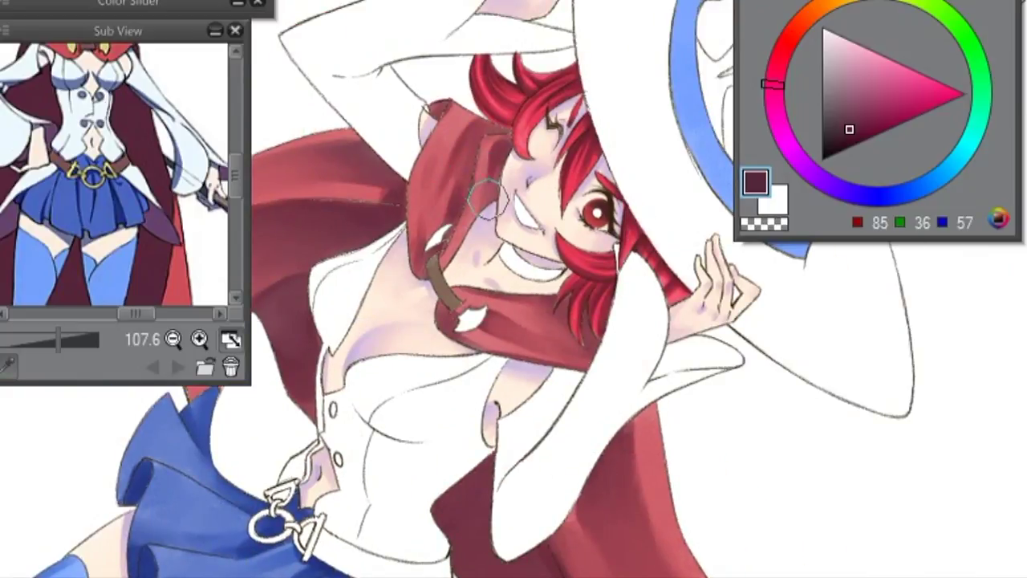
pyautogui.moveTo(421, 251); pyautogui.dragTo(865, 480)
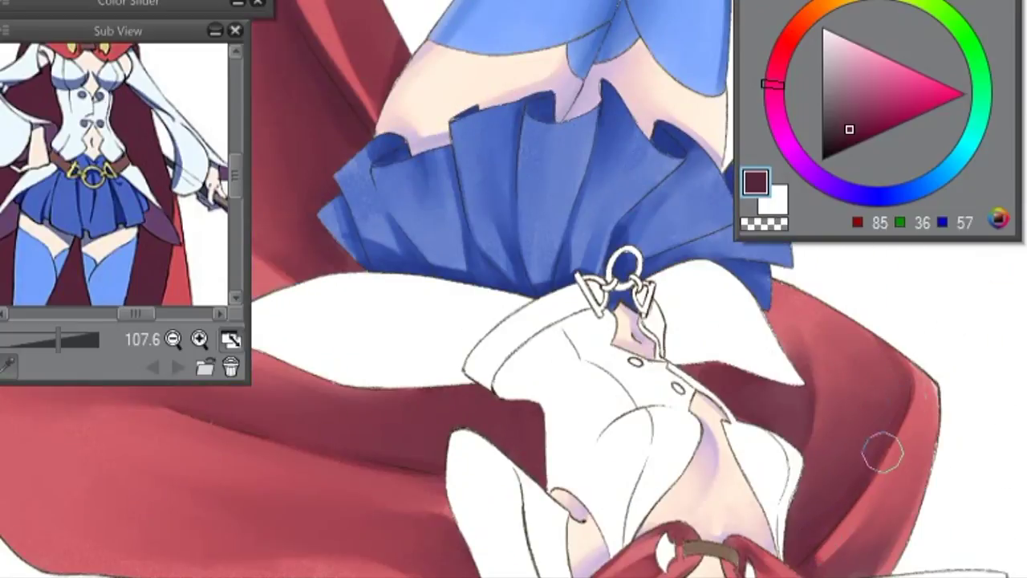
pyautogui.moveTo(756, 418); pyautogui.dragTo(890, 482)
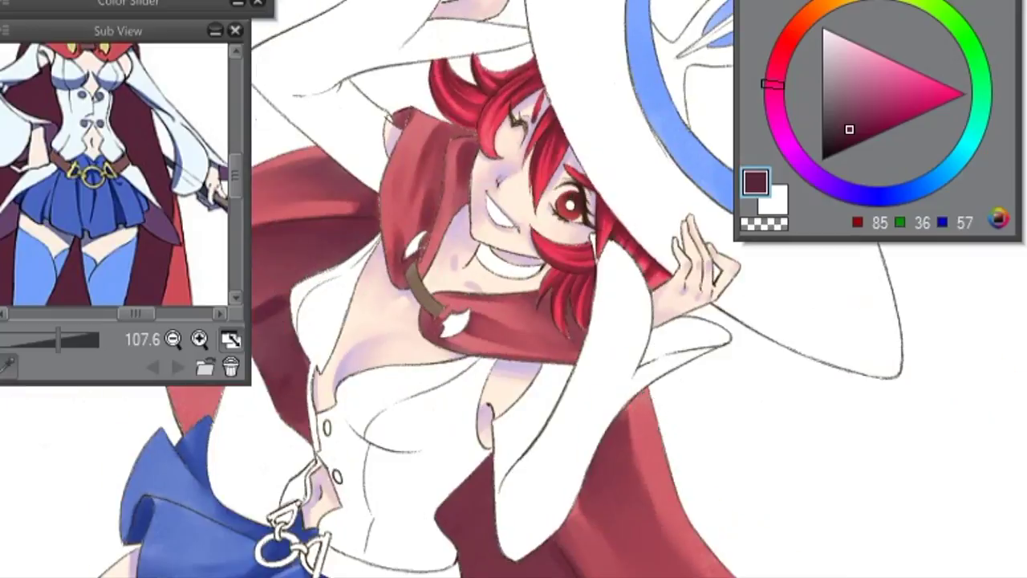
# - Paint the frame around the hat's star emblem red, keeping the colour inside the frame's outline
pyautogui.moveTo(619, 424); pyautogui.dragTo(722, 386)
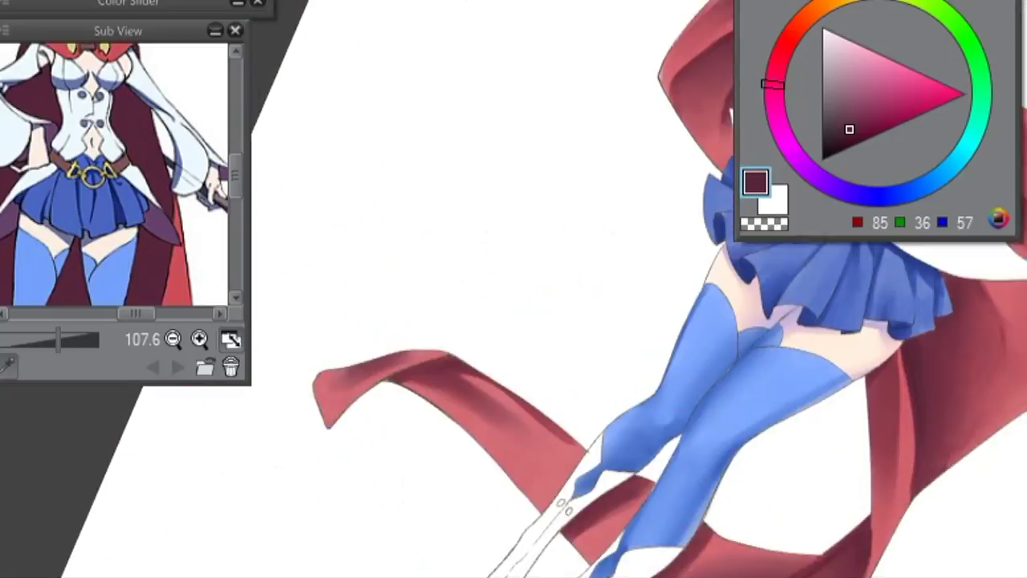
pyautogui.scroll(2, 115, 175)
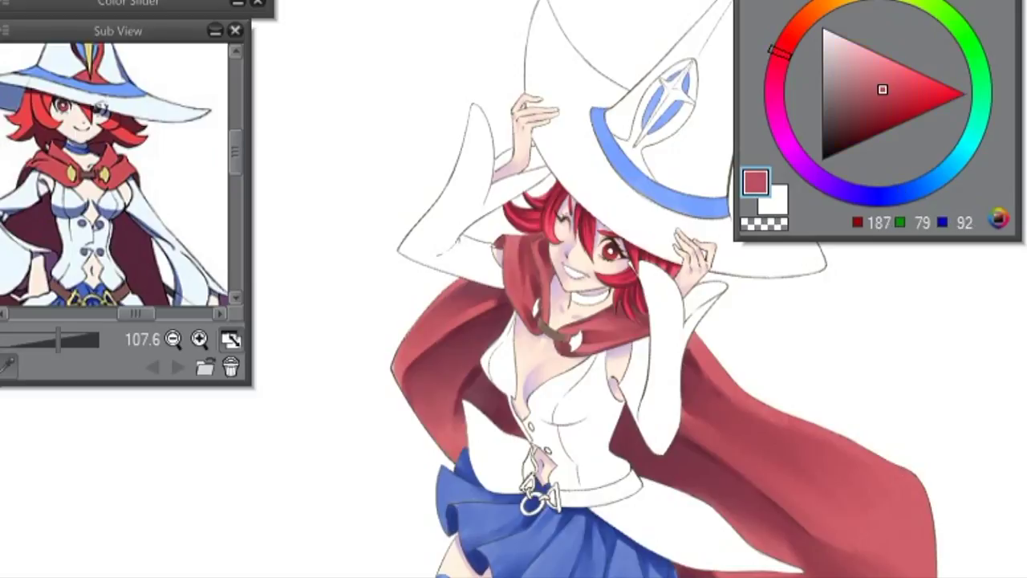
pyautogui.moveTo(565, 204); pyautogui.dragTo(642, 92)
pyautogui.moveTo(594, 144); pyautogui.dragTo(654, 97)
pyautogui.moveTo(570, 200)
pyautogui.mouseDown()
pyautogui.moveTo(586, 156)
pyautogui.moveTo(594, 177)
pyautogui.mouseUp()
pyautogui.click(618, 233)
pyautogui.click(385, 401)
pyautogui.click(610, 144)
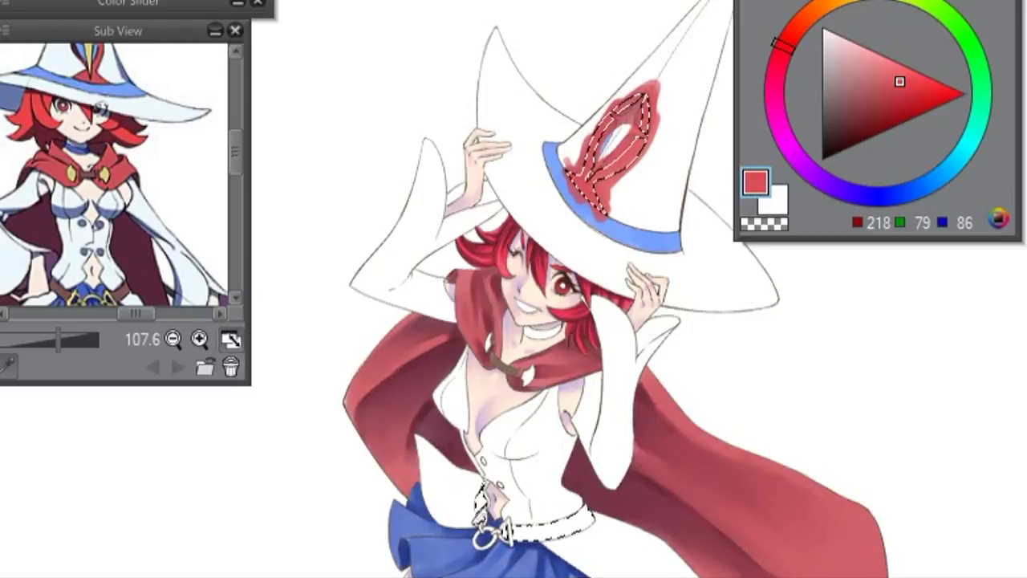
pyautogui.moveTo(590, 193); pyautogui.dragTo(638, 100)
pyautogui.moveTo(610, 173); pyautogui.dragTo(641, 104)
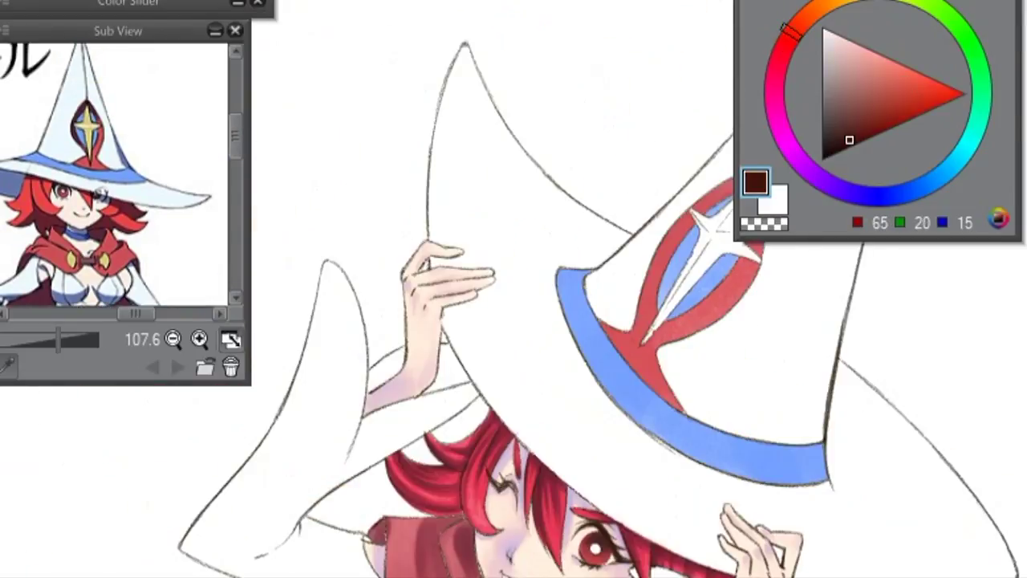
# - Shade the emblem's red frame with dark red-brown at its tip, sides and base
pyautogui.moveTo(877, 360); pyautogui.dragTo(700, 400)
pyautogui.moveTo(574, 226)
pyautogui.mouseDown()
pyautogui.moveTo(572, 252)
pyautogui.moveTo(554, 264)
pyautogui.moveTo(565, 261)
pyautogui.moveTo(571, 341)
pyautogui.mouseUp()
pyautogui.moveTo(469, 385)
pyautogui.mouseDown()
pyautogui.moveTo(473, 434)
pyautogui.moveTo(412, 362)
pyautogui.moveTo(431, 371)
pyautogui.moveTo(490, 268)
pyautogui.moveTo(552, 303)
pyautogui.moveTo(573, 299)
pyautogui.moveTo(551, 337)
pyautogui.moveTo(569, 218)
pyautogui.moveTo(486, 270)
pyautogui.moveTo(436, 391)
pyautogui.mouseUp()
pyautogui.moveTo(553, 319); pyautogui.dragTo(539, 345)
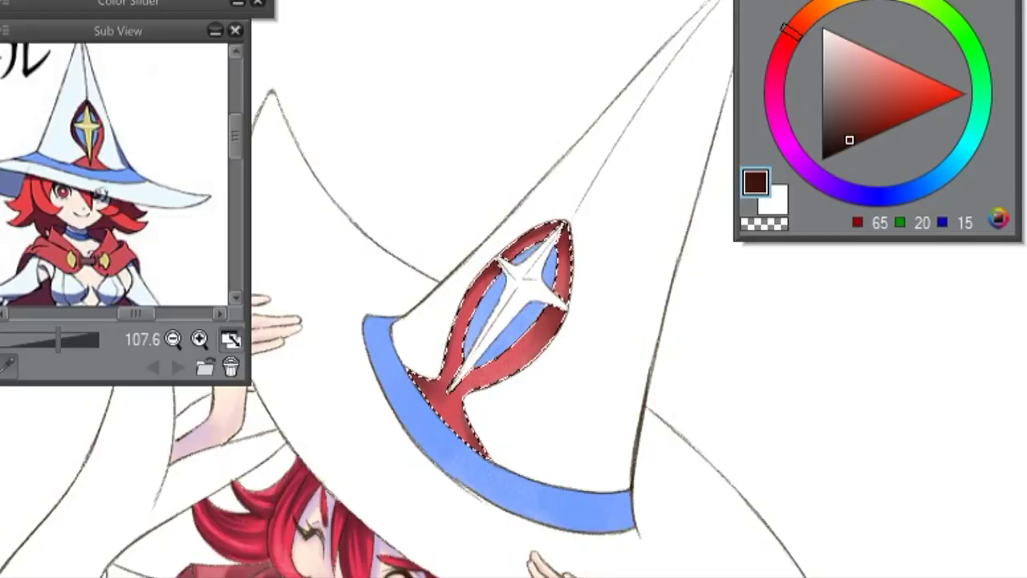
pyautogui.scroll(-5, 513, 289)
pyautogui.moveTo(513, 321); pyautogui.dragTo(613, 95)
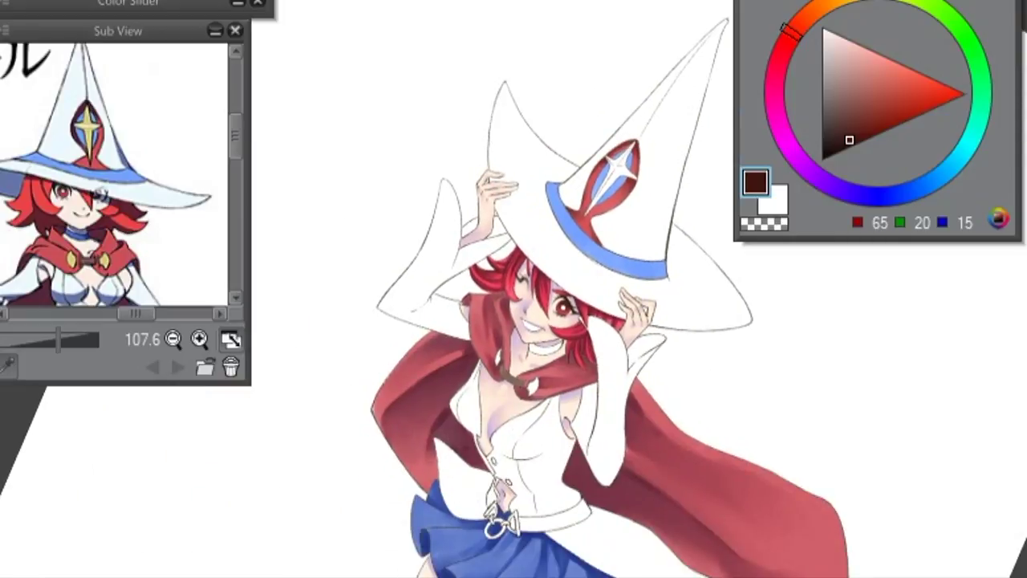
# - Colour the choker blue using the reference image and add dark shading under the chin
pyautogui.click(96, 170)
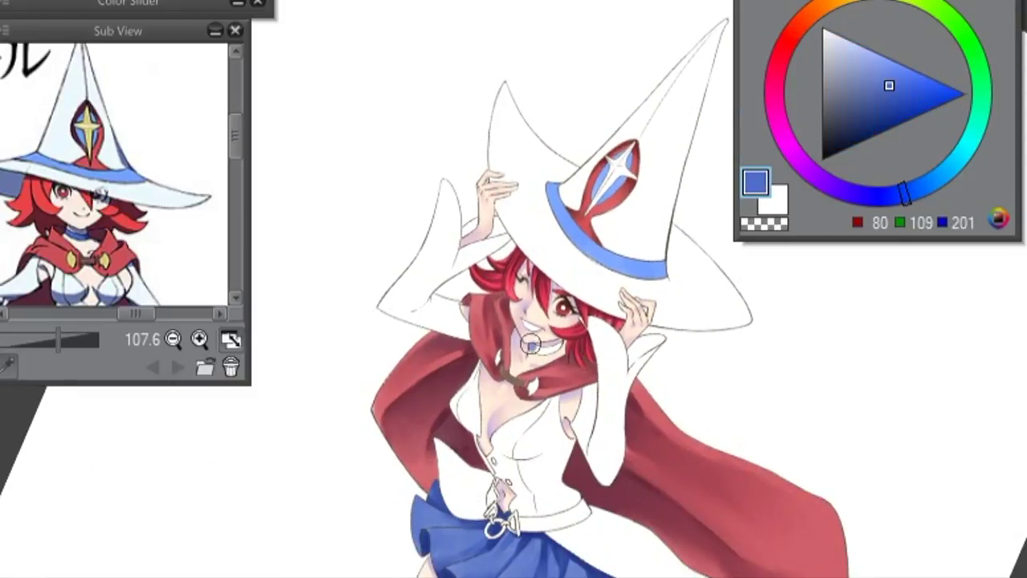
pyautogui.click(555, 374)
pyautogui.scroll(2, 533, 345)
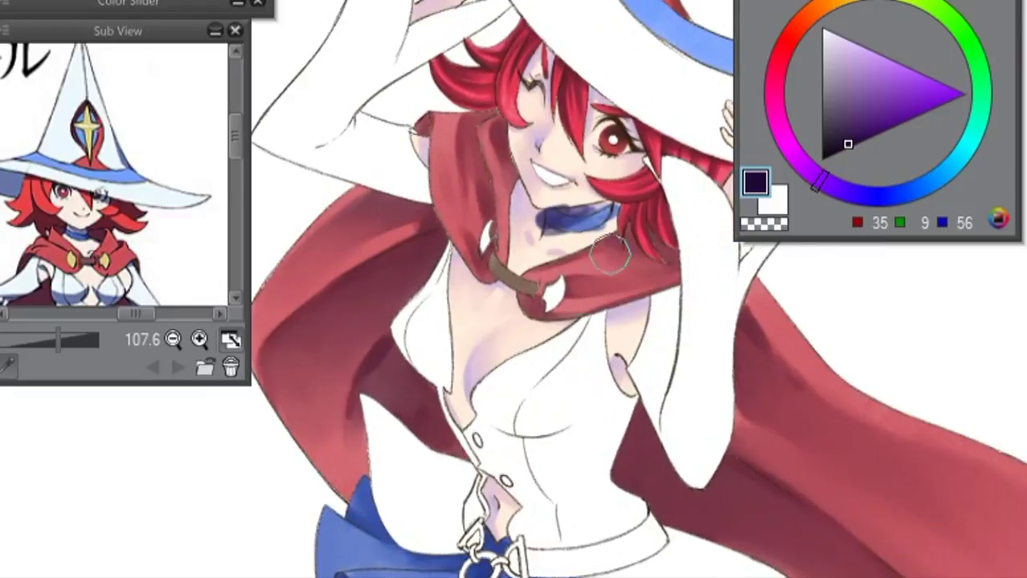
pyautogui.scroll(-4, 533, 345)
pyautogui.scroll(1, 533, 345)
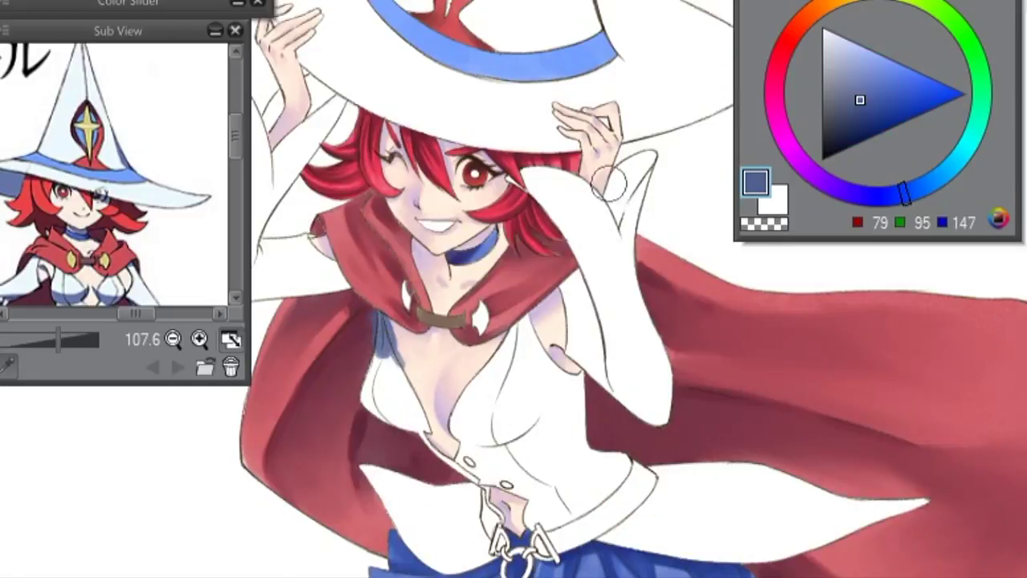
# - Lay greyish-blue shadows on the white bodice, inner cuff, upper arm, waist and small coattail
pyautogui.keyDown('alt'); pyautogui.click(403, 356); pyautogui.keyUp('alt')
pyautogui.keyDown('alt'); pyautogui.click(405, 356); pyautogui.keyUp('alt')
pyautogui.moveTo(401, 421)
pyautogui.mouseDown()
pyautogui.moveTo(509, 431)
pyautogui.moveTo(557, 378)
pyautogui.moveTo(598, 366)
pyautogui.moveTo(600, 335)
pyautogui.mouseUp()
pyautogui.moveTo(613, 197)
pyautogui.mouseDown()
pyautogui.moveTo(634, 171)
pyautogui.moveTo(622, 185)
pyautogui.mouseUp()
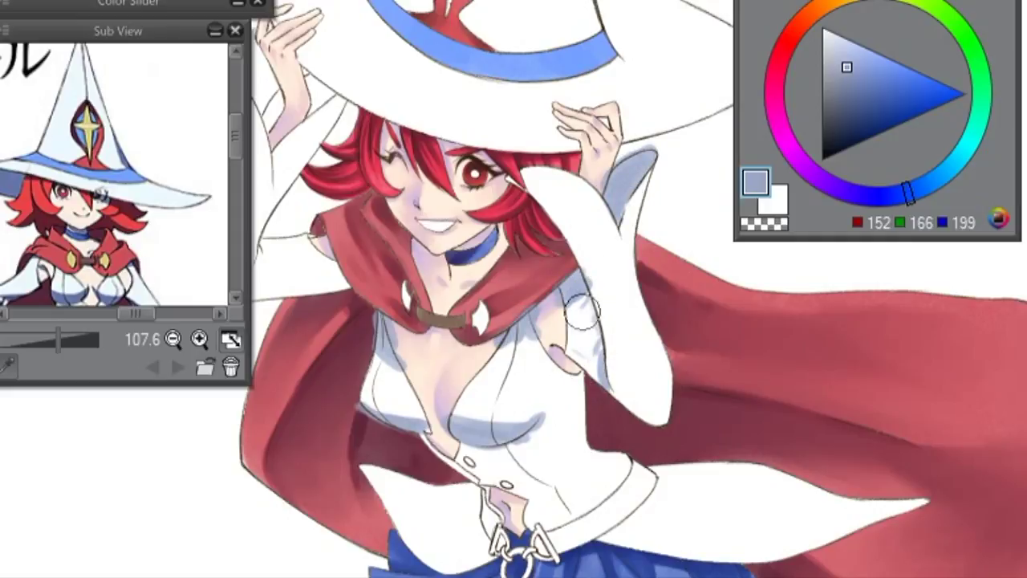
pyautogui.moveTo(518, 342); pyautogui.dragTo(543, 363)
pyautogui.moveTo(473, 453)
pyautogui.mouseDown()
pyautogui.moveTo(435, 449)
pyautogui.moveTo(501, 448)
pyautogui.moveTo(501, 511)
pyautogui.moveTo(525, 505)
pyautogui.mouseUp()
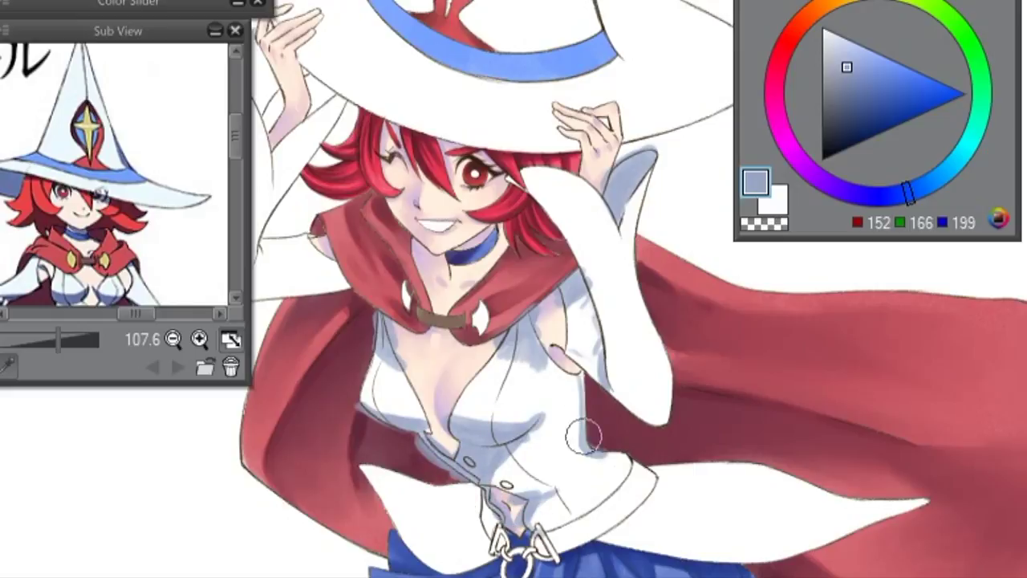
pyautogui.moveTo(419, 474); pyautogui.dragTo(474, 510)
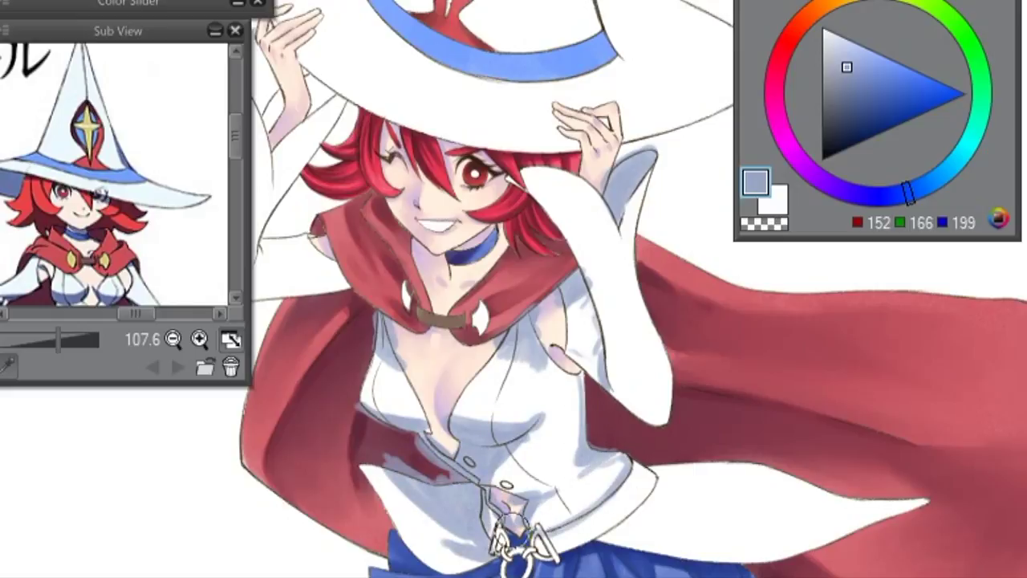
# - Shade both raised white sleeves in greyish blue along the cuffs, forearms and elbows, and smooth the strokes
pyautogui.moveTo(518, 178)
pyautogui.mouseDown()
pyautogui.moveTo(591, 275)
pyautogui.moveTo(604, 362)
pyautogui.moveTo(844, 423)
pyautogui.mouseUp()
pyautogui.moveTo(439, 108); pyautogui.dragTo(419, 348)
pyautogui.moveTo(493, 192)
pyautogui.mouseDown()
pyautogui.moveTo(532, 138)
pyautogui.moveTo(574, 160)
pyautogui.mouseUp()
pyautogui.moveTo(478, 309)
pyautogui.mouseDown()
pyautogui.moveTo(499, 334)
pyautogui.moveTo(512, 318)
pyautogui.moveTo(588, 332)
pyautogui.moveTo(540, 341)
pyautogui.moveTo(517, 321)
pyautogui.mouseUp()
pyautogui.moveTo(803, 392); pyautogui.dragTo(852, 439)
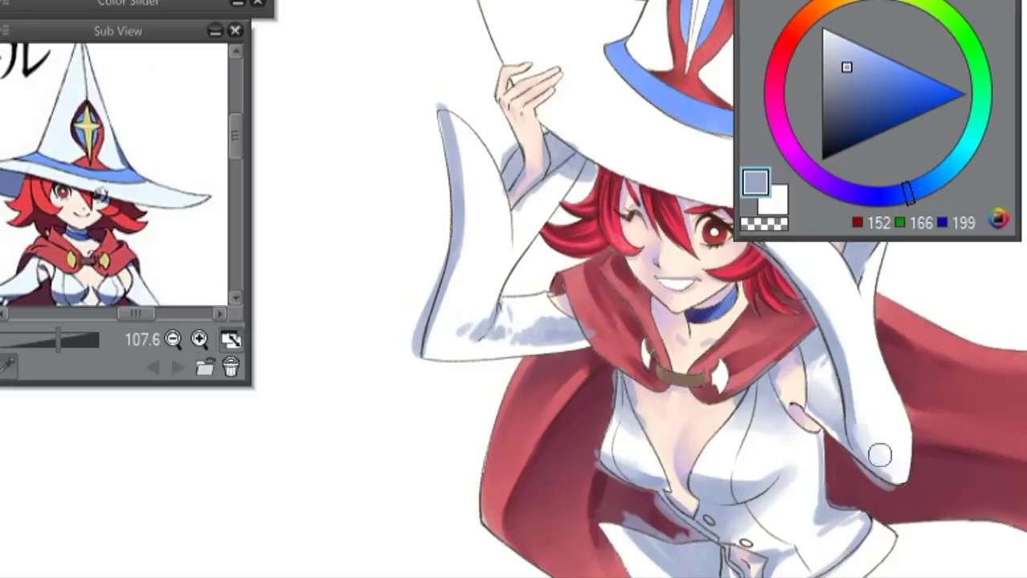
pyautogui.scroll(5, 850, 434)
pyautogui.moveTo(562, 433); pyautogui.dragTo(620, 389)
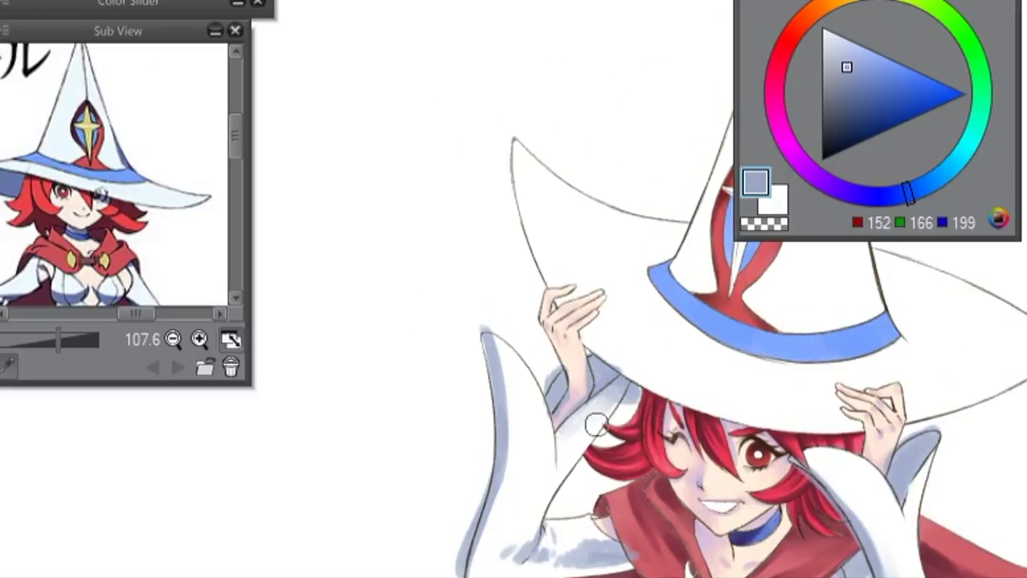
pyautogui.hotkey('ctrl', '@')
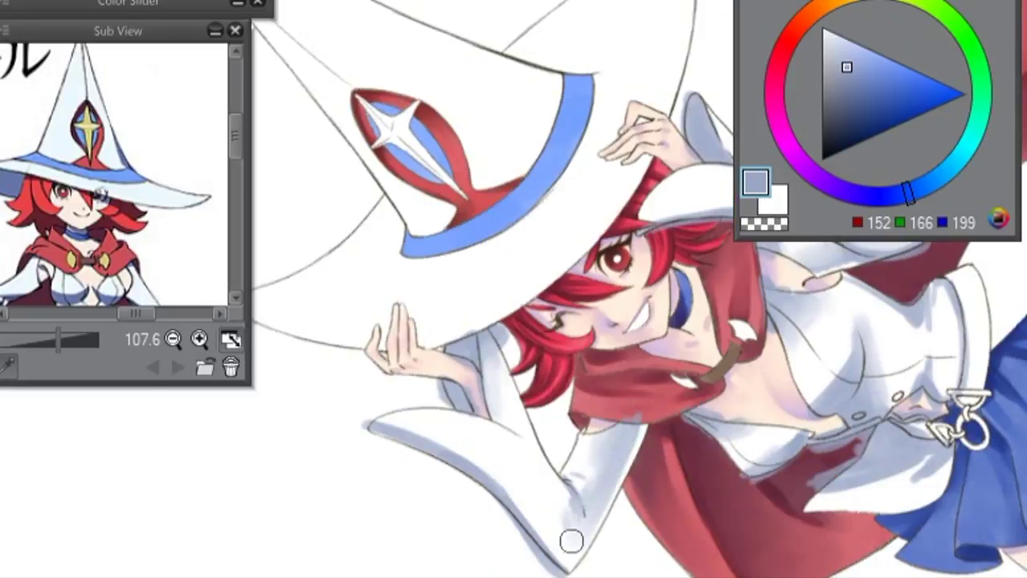
pyautogui.moveTo(573, 567); pyautogui.dragTo(592, 548)
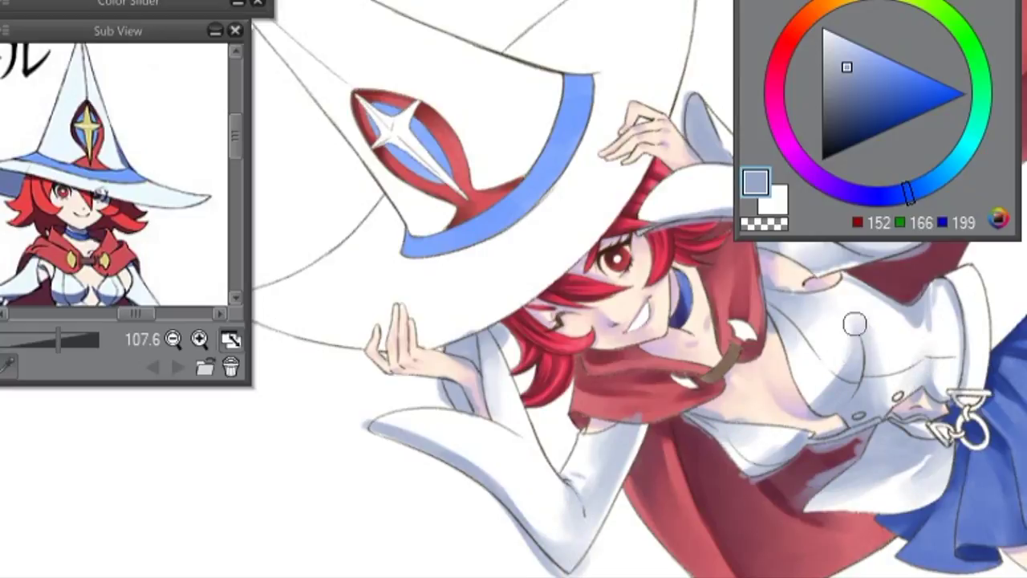
# - Soften the greyish-blue shadows on the bodice and extend the shading along the waistband
pyautogui.moveTo(827, 305); pyautogui.dragTo(631, 413)
pyautogui.moveTo(950, 256); pyautogui.dragTo(584, 361)
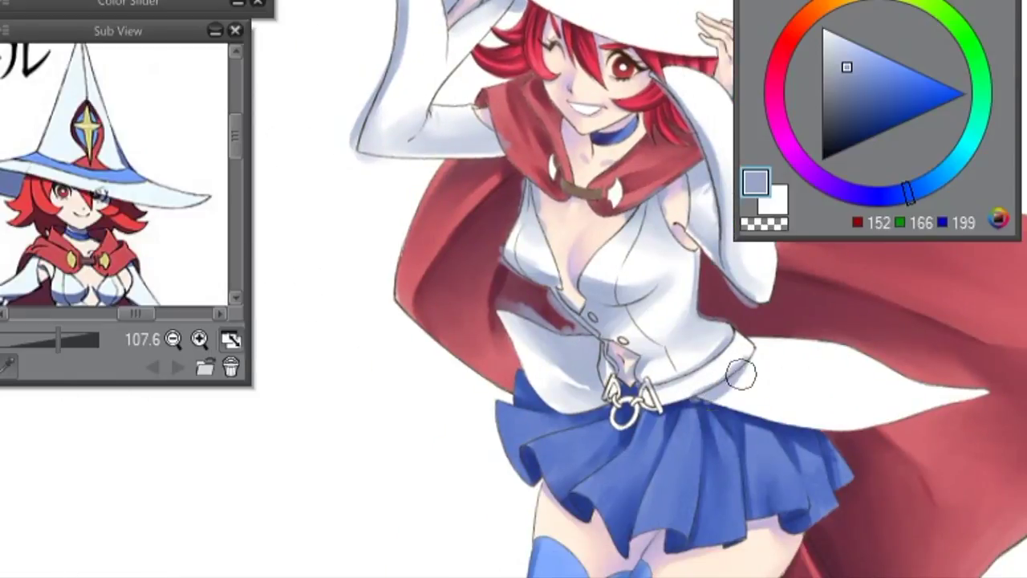
pyautogui.moveTo(722, 385); pyautogui.dragTo(770, 449)
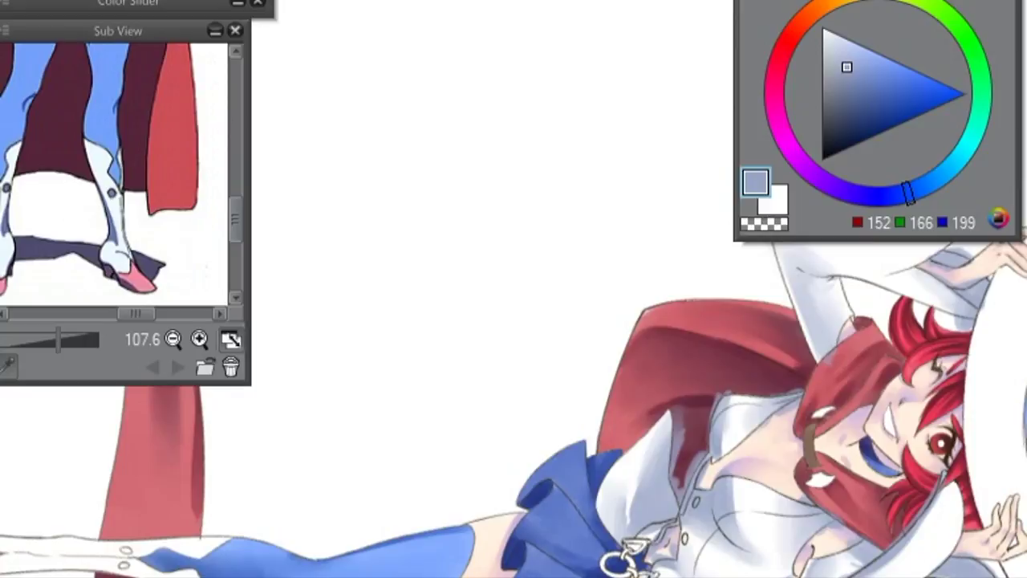
pyautogui.moveTo(722, 385); pyautogui.dragTo(775, 374)
# - Shade the white tops of both boots below the blue stockings with greyish blue
pyautogui.scroll(-5, 743, 337)
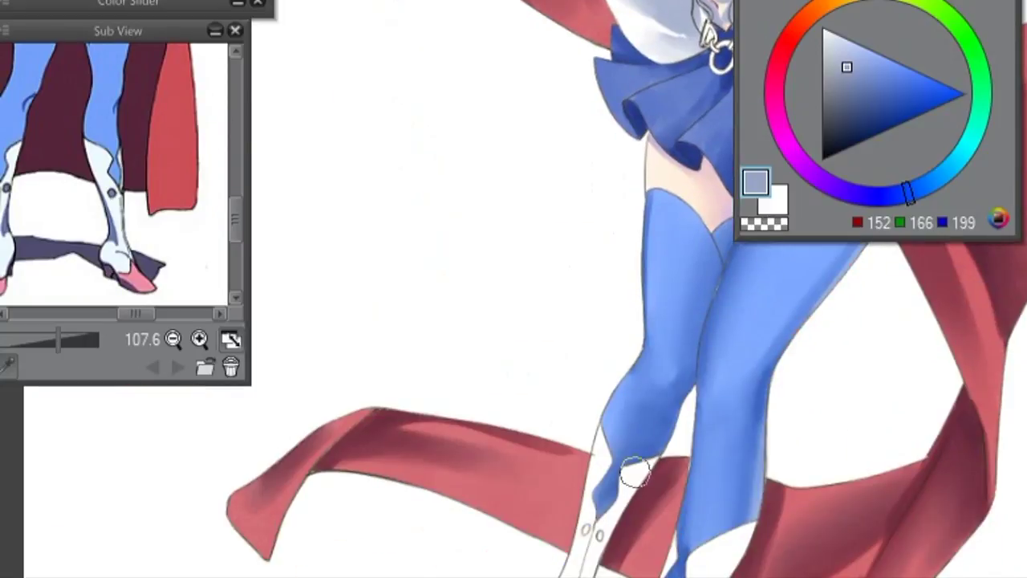
pyautogui.moveTo(694, 548)
pyautogui.mouseDown()
pyautogui.moveTo(721, 545)
pyautogui.moveTo(702, 573)
pyautogui.mouseUp()
pyautogui.moveTo(609, 482)
pyautogui.mouseDown()
pyautogui.moveTo(586, 492)
pyautogui.moveTo(603, 446)
pyautogui.moveTo(596, 574)
pyautogui.mouseUp()
pyautogui.moveTo(722, 536); pyautogui.dragTo(706, 571)
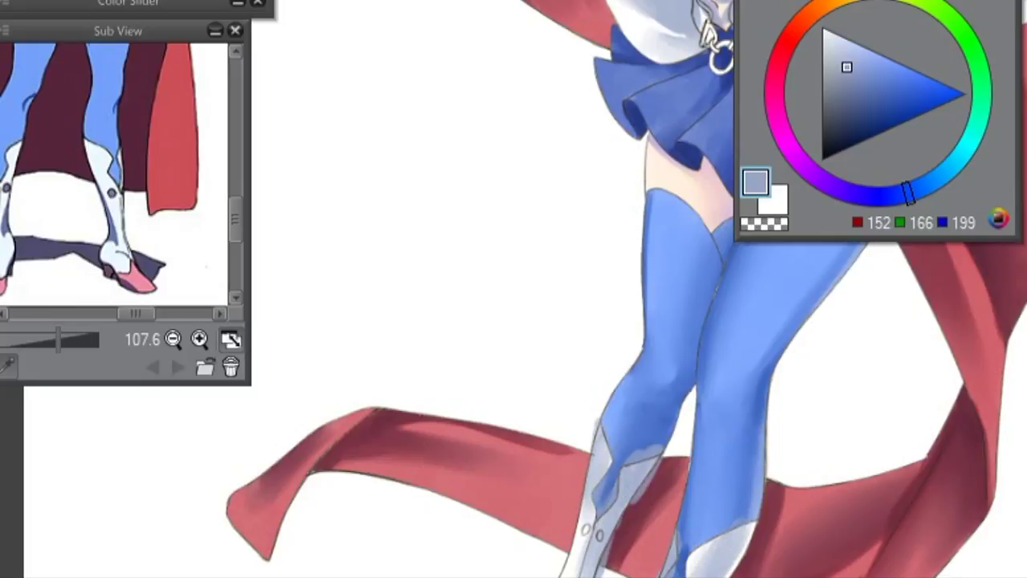
# - Blend greyish-blue shadows into the long coattail over the cape and refine the raised sleeve's cuff
pyautogui.scroll(5, 611, 392)
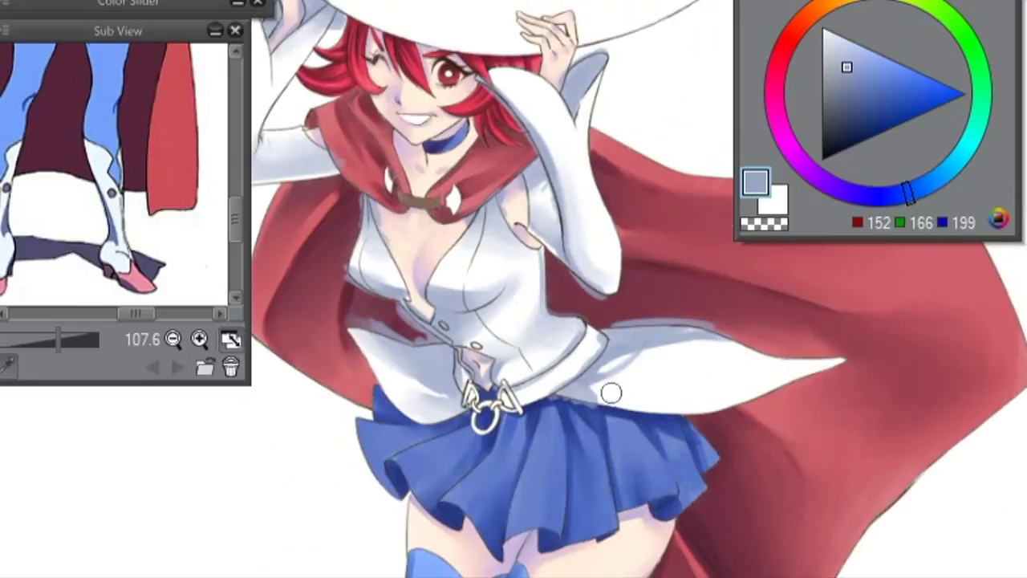
pyautogui.moveTo(682, 344); pyautogui.dragTo(828, 524)
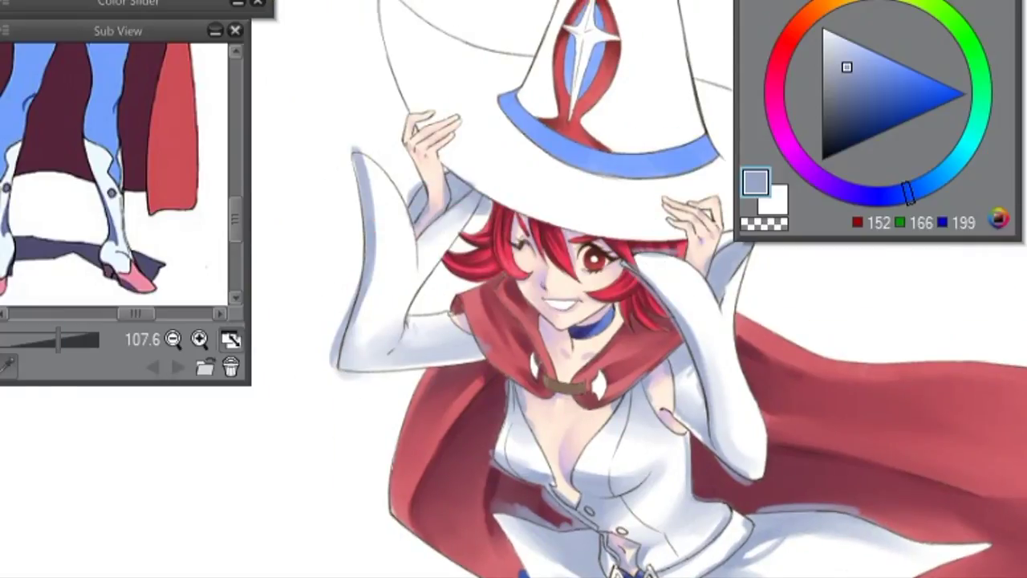
pyautogui.moveTo(677, 265); pyautogui.dragTo(662, 281)
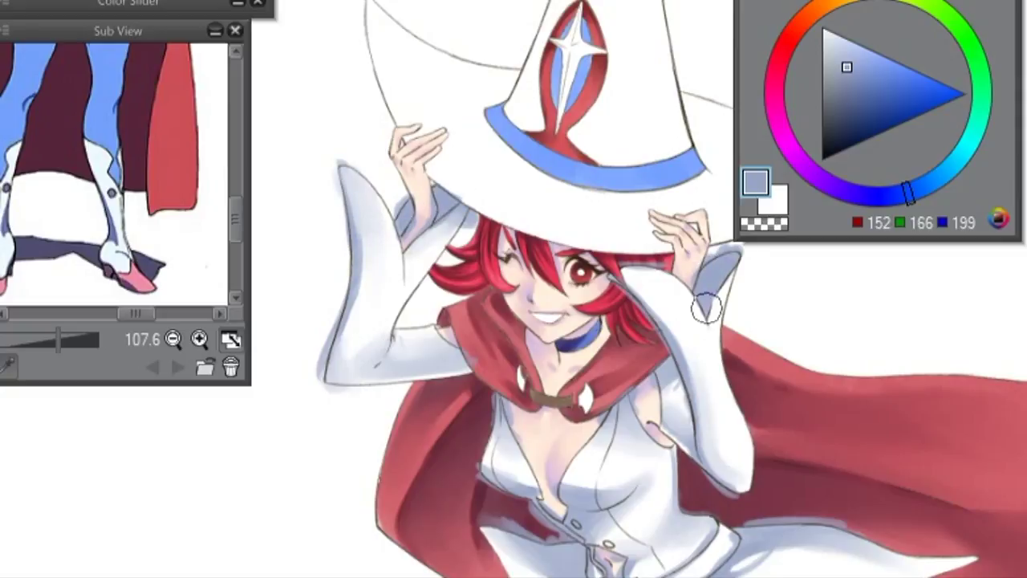
pyautogui.moveTo(706, 294); pyautogui.dragTo(626, 454)
# - Shade the hat's brim and pointed cone in soft greyish blue and clear the shading outside the outlines and over the emblem
pyautogui.moveTo(720, 154)
pyautogui.mouseDown()
pyautogui.moveTo(632, 235)
pyautogui.moveTo(623, 261)
pyautogui.moveTo(689, 298)
pyautogui.moveTo(646, 230)
pyautogui.moveTo(688, 301)
pyautogui.moveTo(618, 302)
pyautogui.moveTo(608, 268)
pyautogui.mouseUp()
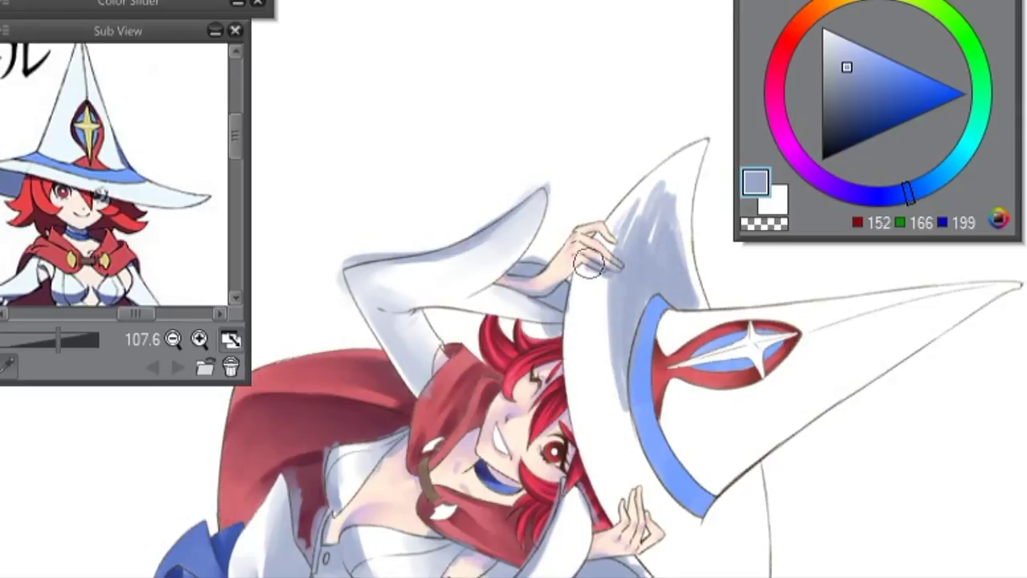
pyautogui.hotkey('ctrl', 'shift', 'r')
pyautogui.moveTo(437, 393)
pyautogui.mouseDown()
pyautogui.moveTo(474, 232)
pyautogui.moveTo(537, 76)
pyautogui.moveTo(305, 328)
pyautogui.moveTo(431, 426)
pyautogui.moveTo(472, 501)
pyautogui.mouseUp()
pyautogui.moveTo(602, 469)
pyautogui.mouseDown()
pyautogui.moveTo(606, 410)
pyautogui.moveTo(527, 426)
pyautogui.moveTo(522, 264)
pyautogui.mouseUp()
pyautogui.moveTo(538, 417)
pyautogui.mouseDown()
pyautogui.moveTo(514, 282)
pyautogui.moveTo(521, 293)
pyautogui.mouseUp()
pyautogui.moveTo(600, 365)
pyautogui.mouseDown()
pyautogui.moveTo(635, 425)
pyautogui.moveTo(663, 413)
pyautogui.moveTo(614, 409)
pyautogui.mouseUp()
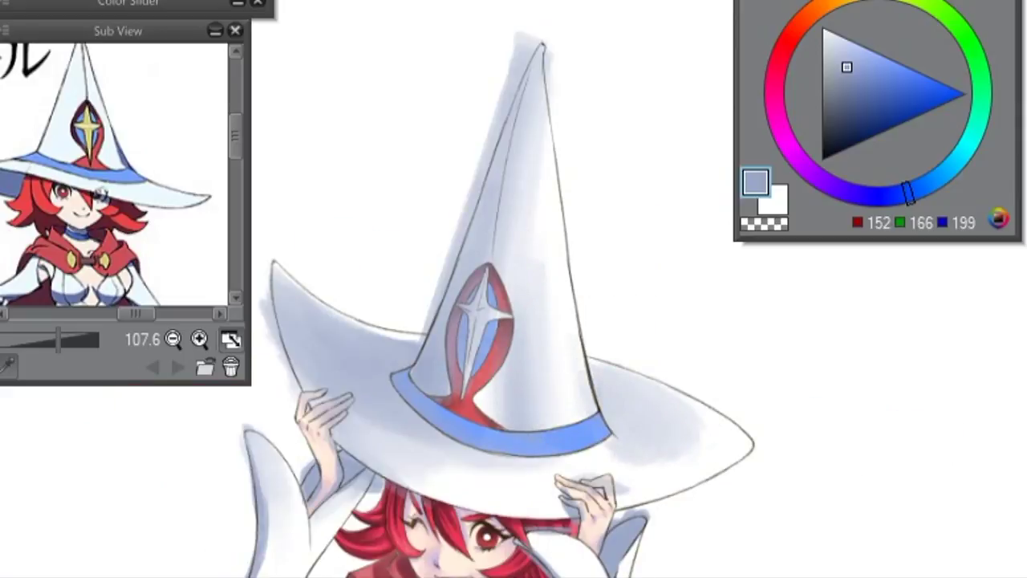
pyautogui.hotkey('ctrl', 'd')
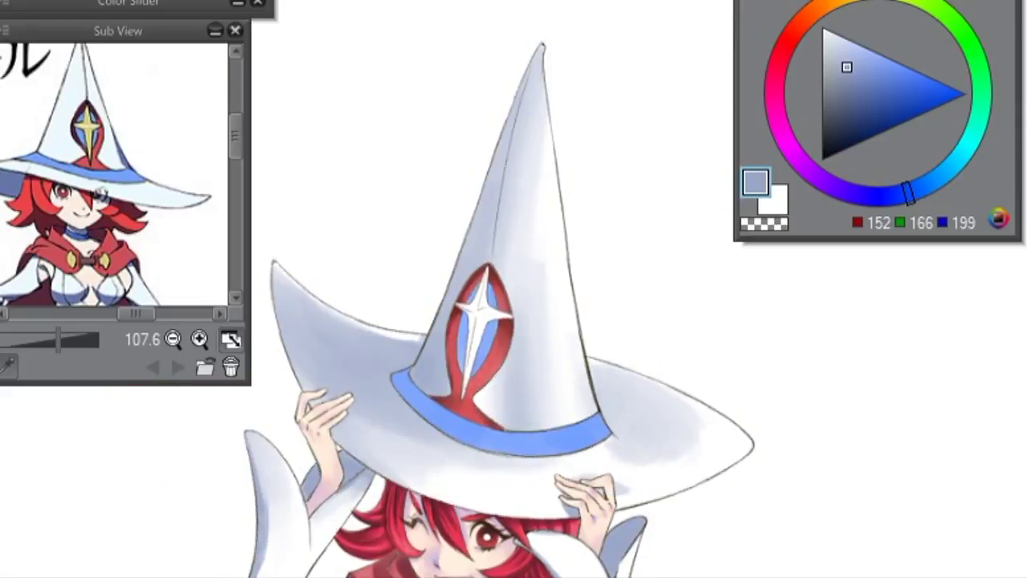
# - Paint the waist belt brown, following the reference image
pyautogui.hotkey('ctrl', '-')
pyautogui.hotkey('ctrl', '-')
pyautogui.hotkey('ctrl', '+')
pyautogui.hotkey('ctrl', '-')
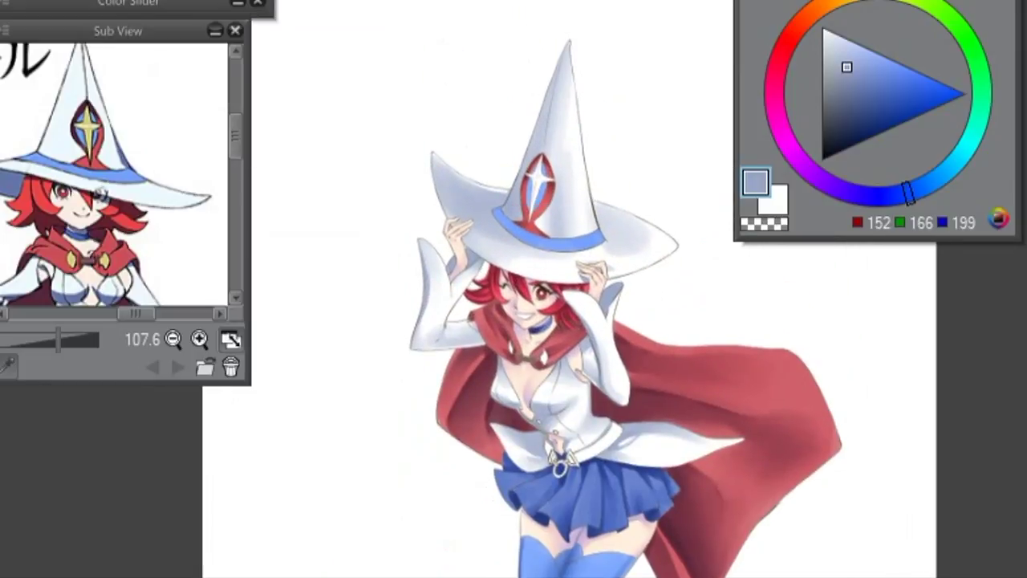
pyautogui.hotkey('ctrl', '+')
pyautogui.scroll(2, 674, 289)
pyautogui.scroll(-4, 114, 175)
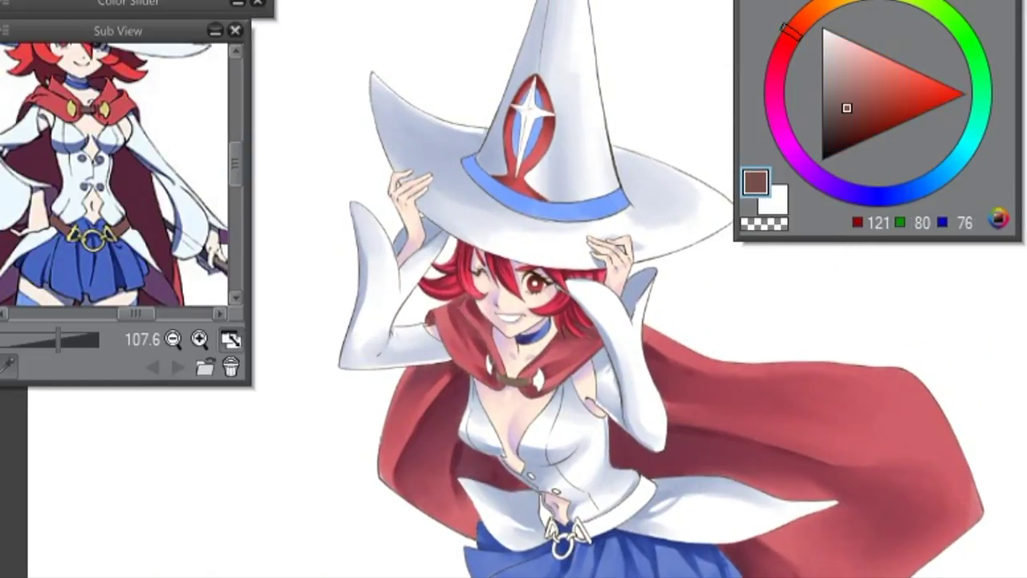
pyautogui.moveTo(531, 498)
pyautogui.mouseDown()
pyautogui.moveTo(619, 524)
pyautogui.moveTo(613, 506)
pyautogui.moveTo(640, 482)
pyautogui.mouseUp()
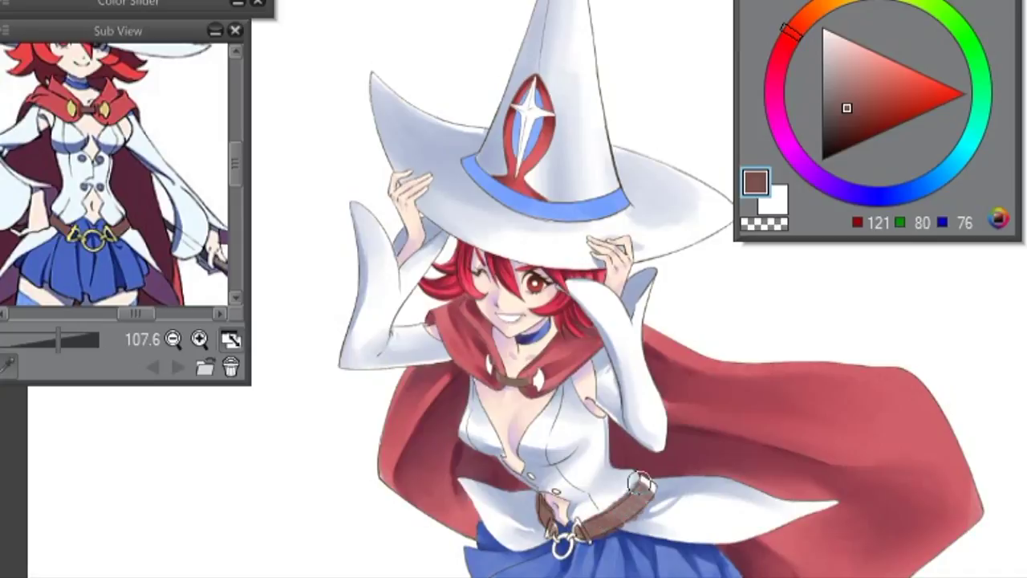
pyautogui.keyDown('alt'); pyautogui.click(534, 494); pyautogui.keyUp('alt')
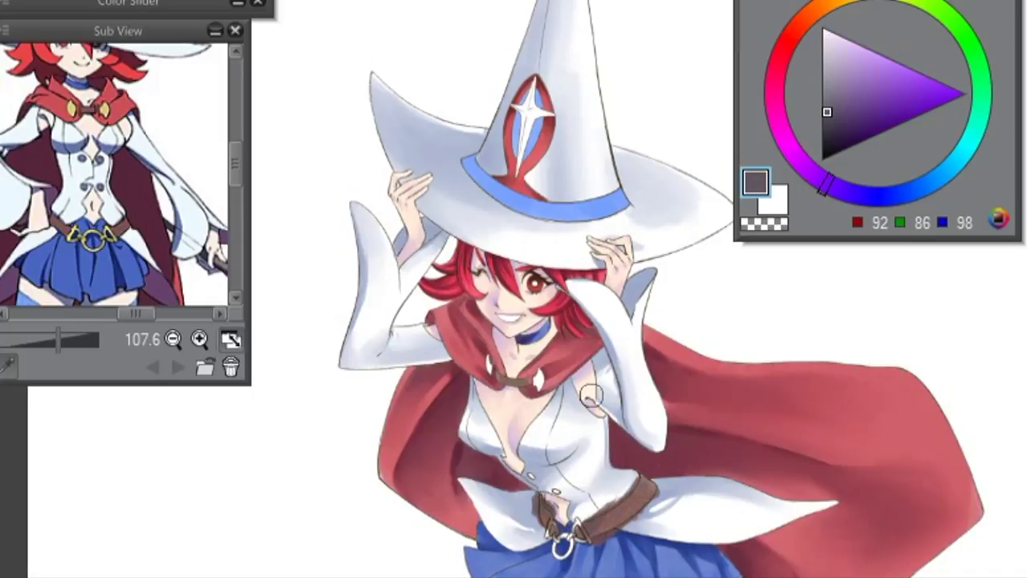
# - Add darker shading to the brown belt and clear the brown that spills outside its outline
pyautogui.moveTo(605, 361); pyautogui.dragTo(732, 361)
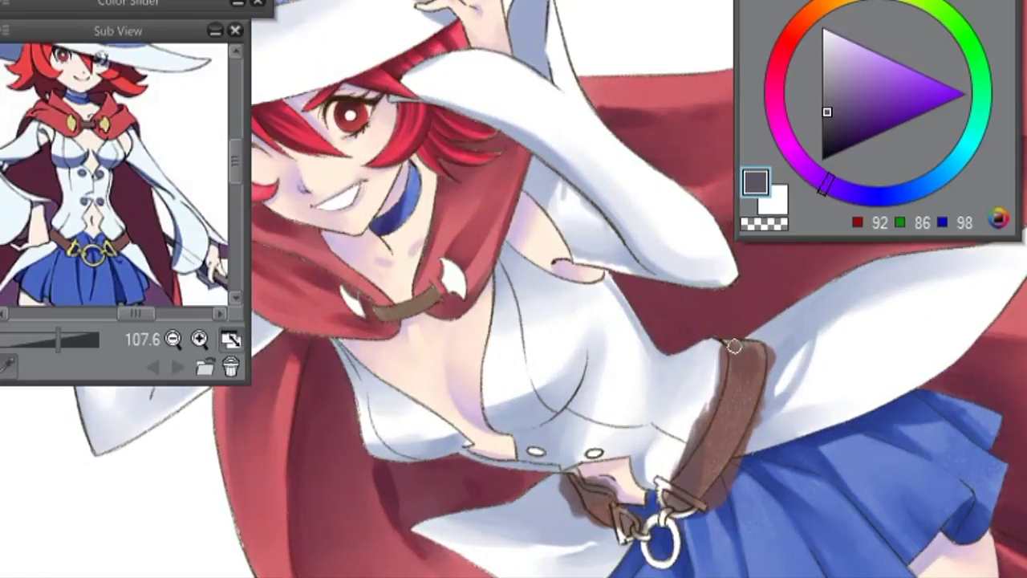
pyautogui.click(714, 495)
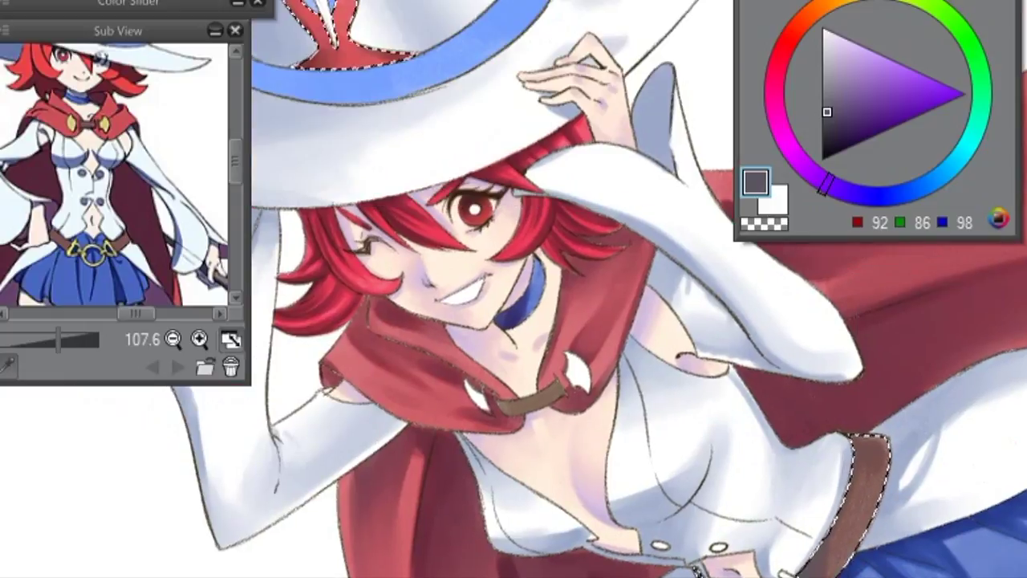
pyautogui.moveTo(561, 321); pyautogui.dragTo(686, 415)
# - Paint the rings and fittings of the belt buckle olive gold (RGB 153, 153, 51)
pyautogui.moveTo(861, 480); pyautogui.dragTo(756, 388)
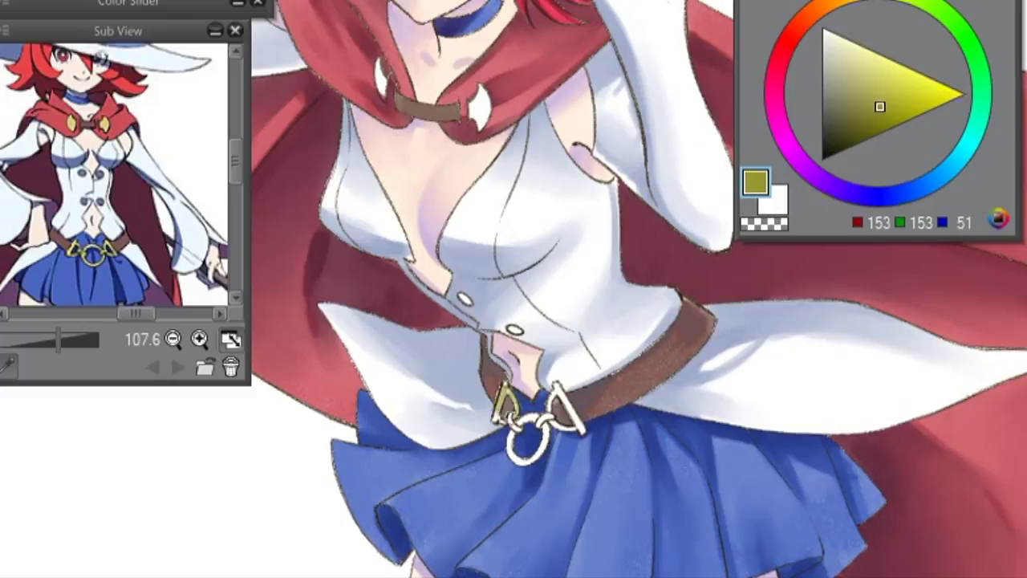
pyautogui.moveTo(536, 439)
pyautogui.mouseDown()
pyautogui.moveTo(552, 416)
pyautogui.moveTo(537, 442)
pyautogui.mouseUp()
pyautogui.moveTo(572, 395); pyautogui.dragTo(541, 454)
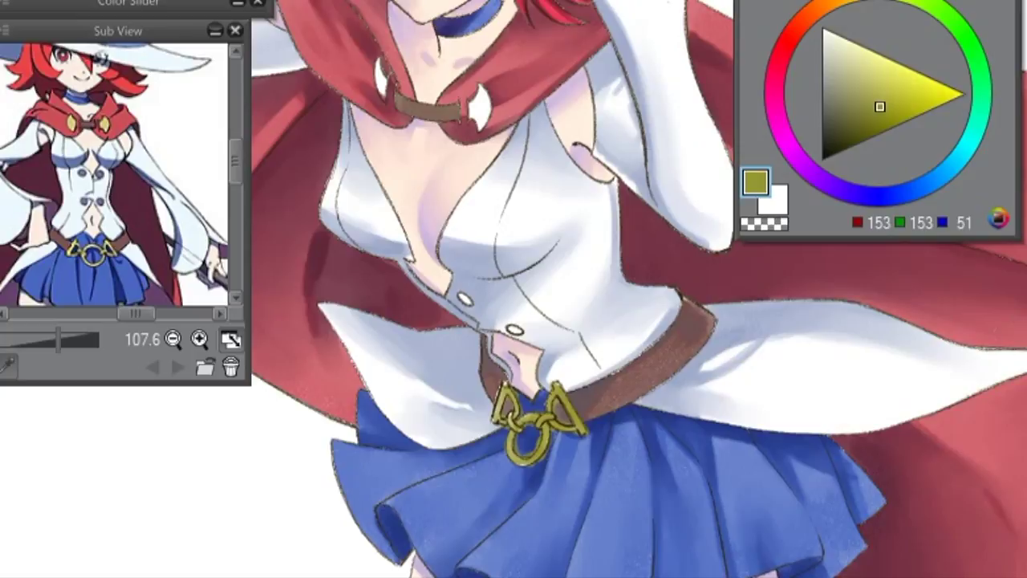
# - Shade the gold belt buckle with dark brown tones and add white highlights for a metallic look
pyautogui.scroll(3, 511, 465)
pyautogui.keyDown('alt'); pyautogui.click(601, 301); pyautogui.keyUp('alt')
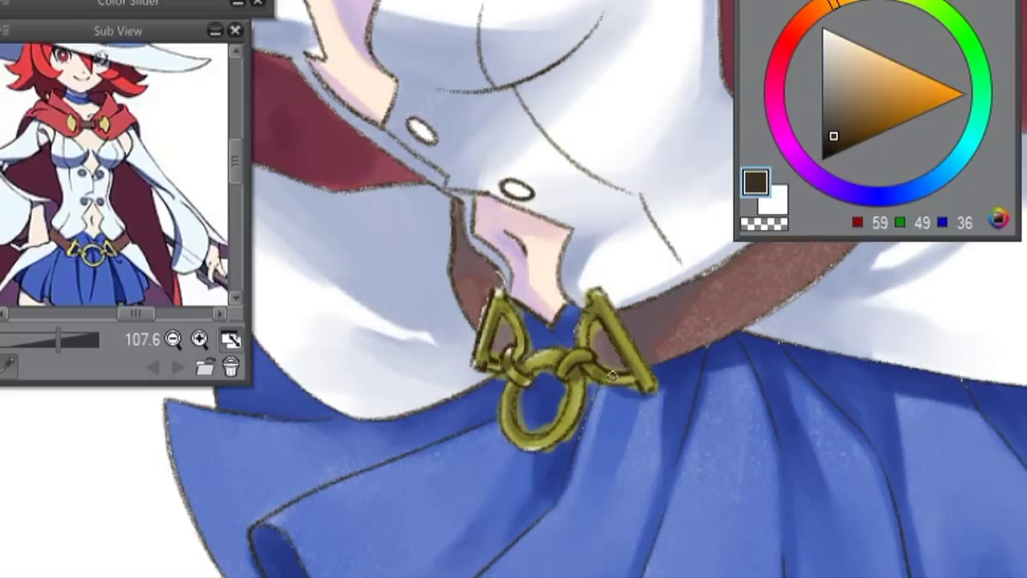
pyautogui.keyDown('alt'); pyautogui.click(528, 366); pyautogui.keyUp('alt')
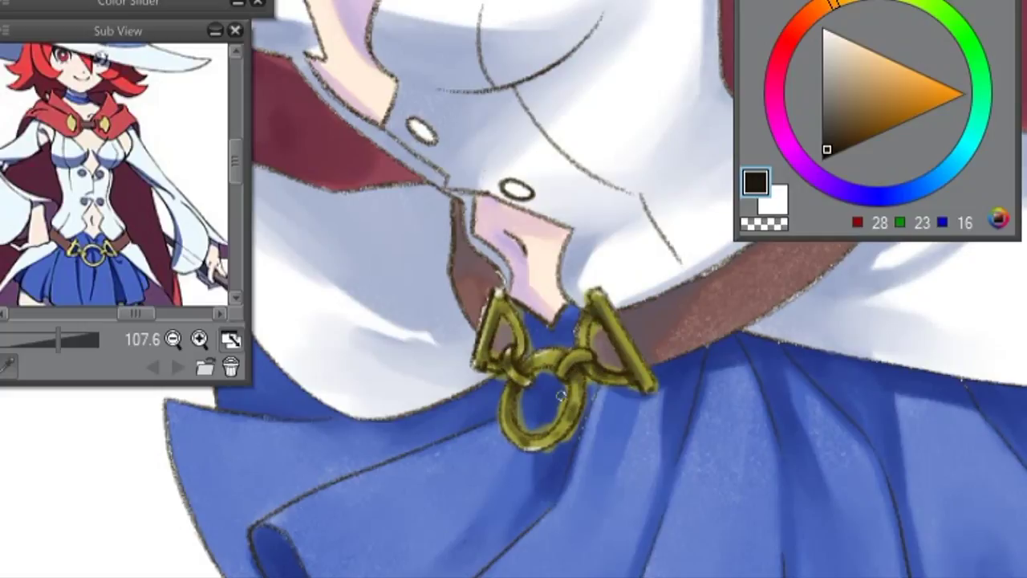
pyautogui.keyDown('alt'); pyautogui.click(493, 300); pyautogui.keyUp('alt')
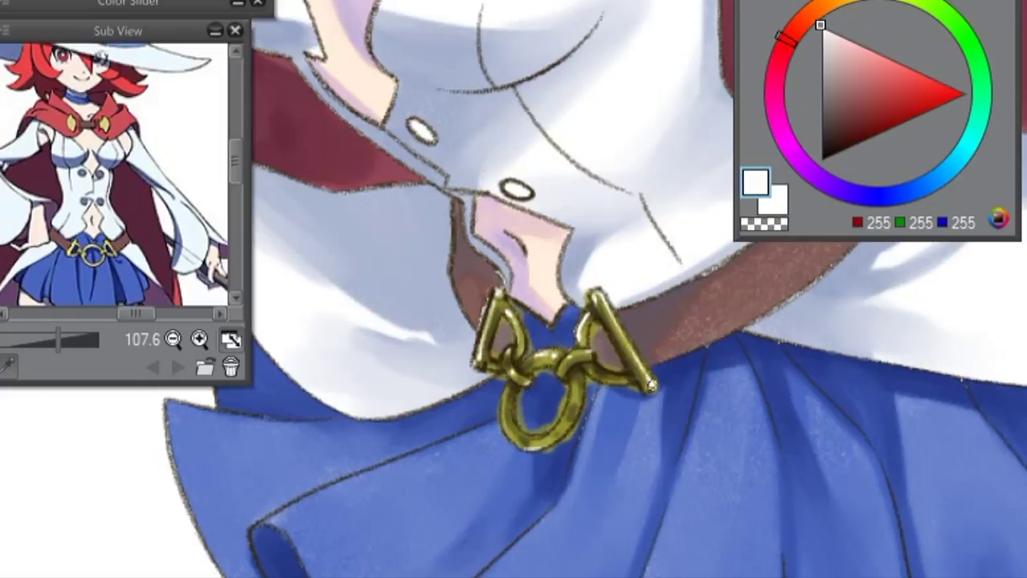
pyautogui.scroll(-2, 530, 447)
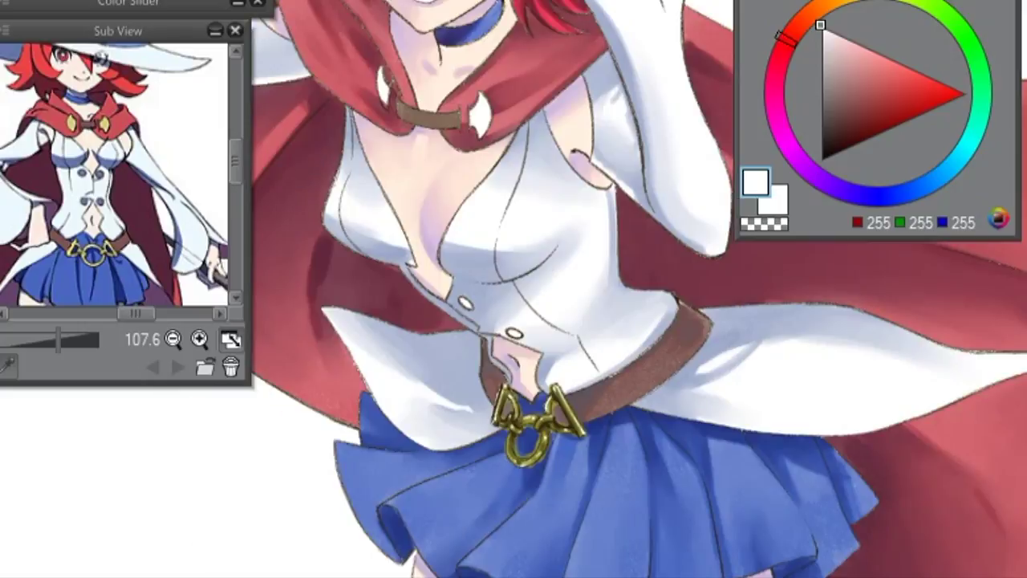
# - Paint the two cape clasps at the collar olive gold and shade their edges with dark brown
pyautogui.keyDown('alt'); pyautogui.click(529, 421); pyautogui.keyUp('alt')
pyautogui.scroll(2, 696, 352)
pyautogui.moveTo(688, 367)
pyautogui.mouseDown()
pyautogui.moveTo(700, 370)
pyautogui.moveTo(698, 387)
pyautogui.mouseUp()
pyautogui.moveTo(558, 291); pyautogui.dragTo(556, 319)
pyautogui.keyDown('alt'); pyautogui.click(711, 358); pyautogui.keyUp('alt')
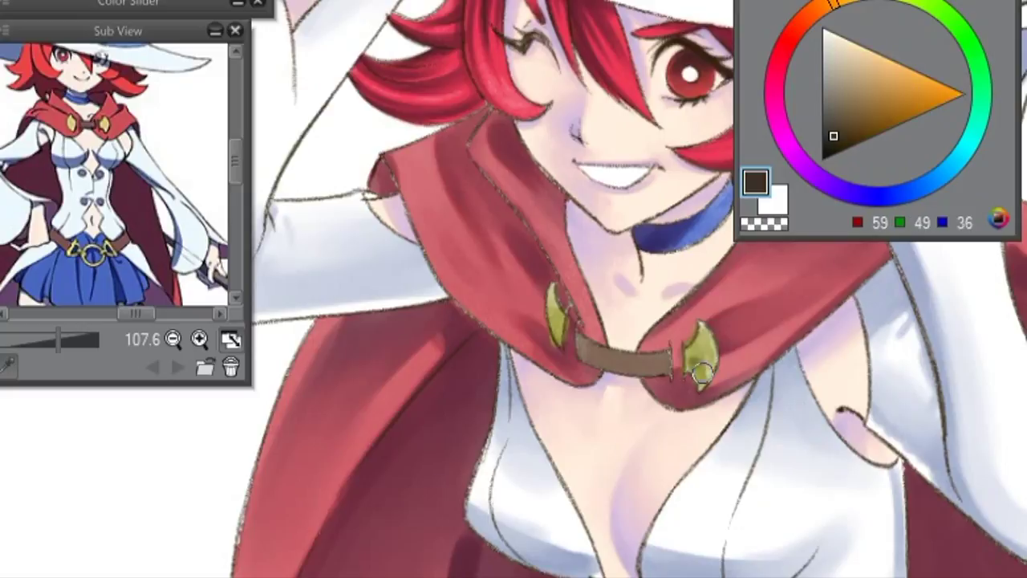
pyautogui.keyDown('alt'); pyautogui.click(686, 367); pyautogui.keyUp('alt')
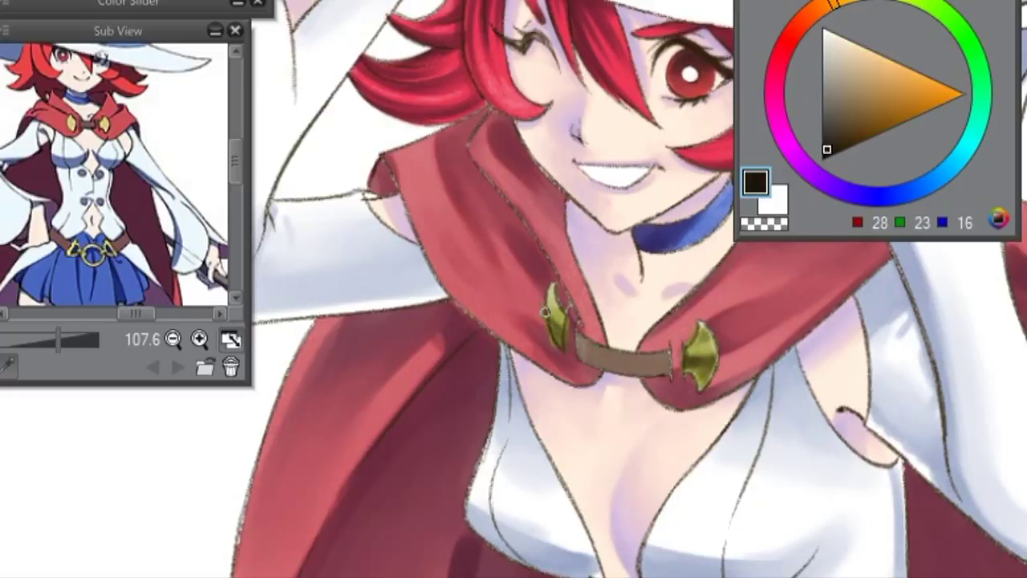
# - Add pale cream and white metallic highlights to both collar clasps
pyautogui.click(871, 61)
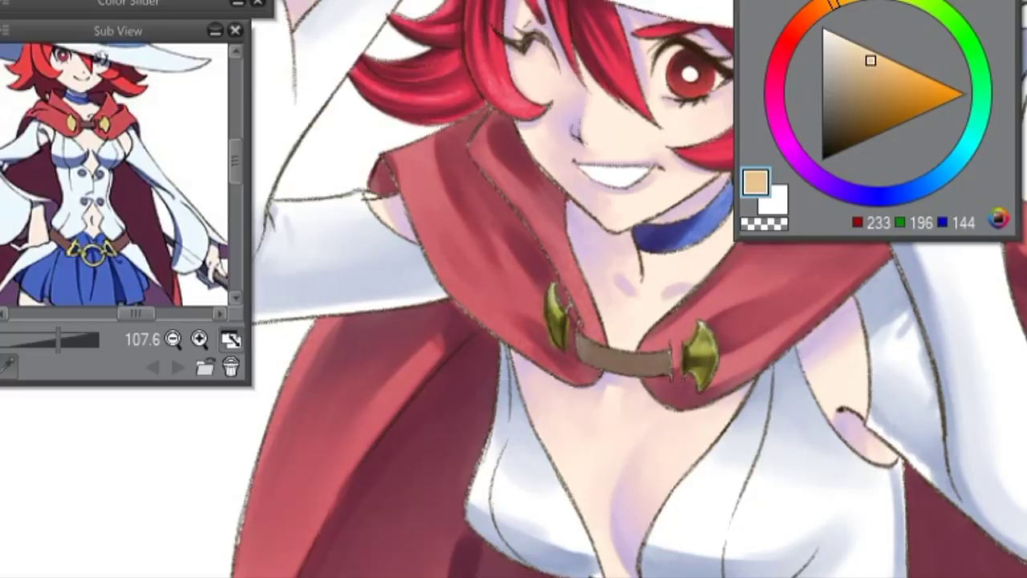
pyautogui.moveTo(871, 62); pyautogui.dragTo(861, 50)
pyautogui.click(837, 36)
pyautogui.keyDown('alt'); pyautogui.click(110, 504); pyautogui.keyUp('alt')
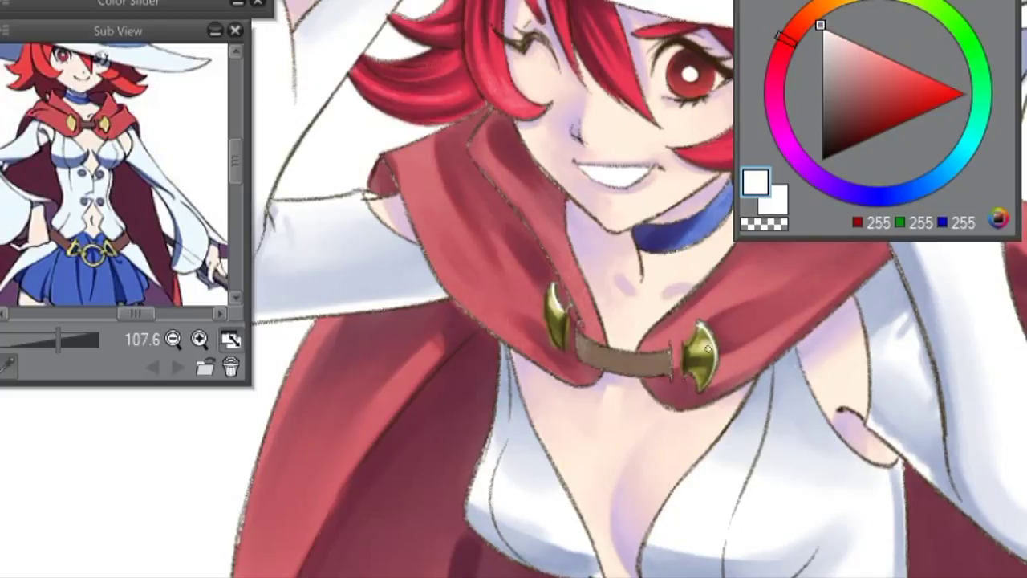
pyautogui.hotkey('ctrl', '0')
pyautogui.scroll(5, 561, 265)
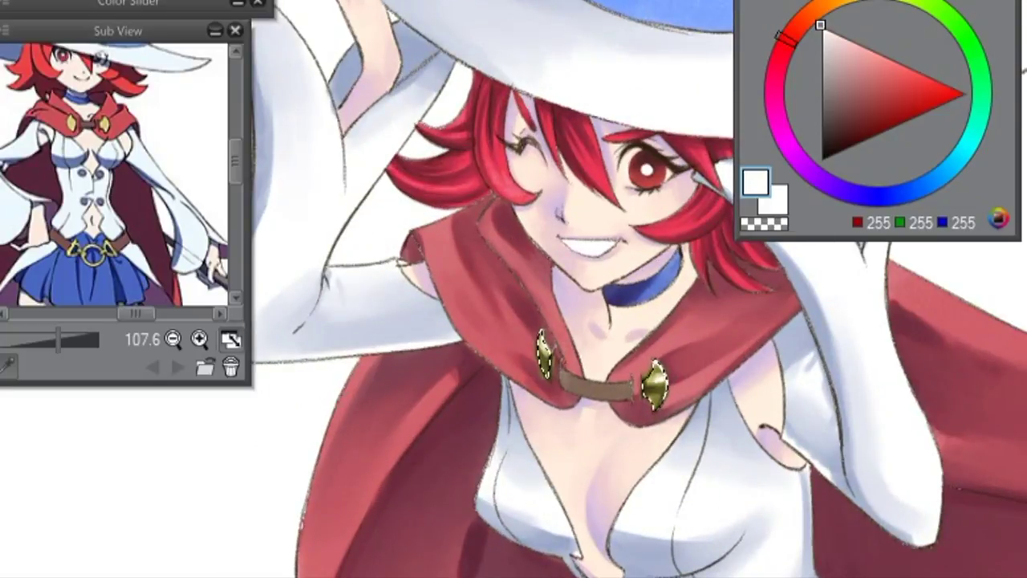
# - Paint the star on the hat emblem pale gold, add cream and white highlights, and clean the spill around it
pyautogui.scroll(-3, 510, 478)
pyautogui.moveTo(590, 301); pyautogui.dragTo(473, 353)
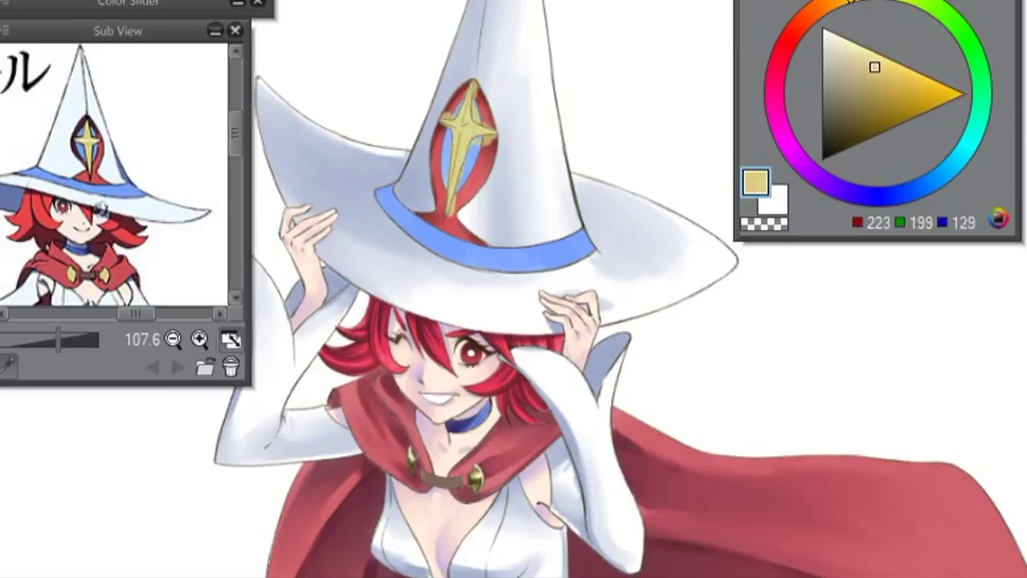
pyautogui.keyDown('alt'); pyautogui.click(470, 129); pyautogui.keyUp('alt')
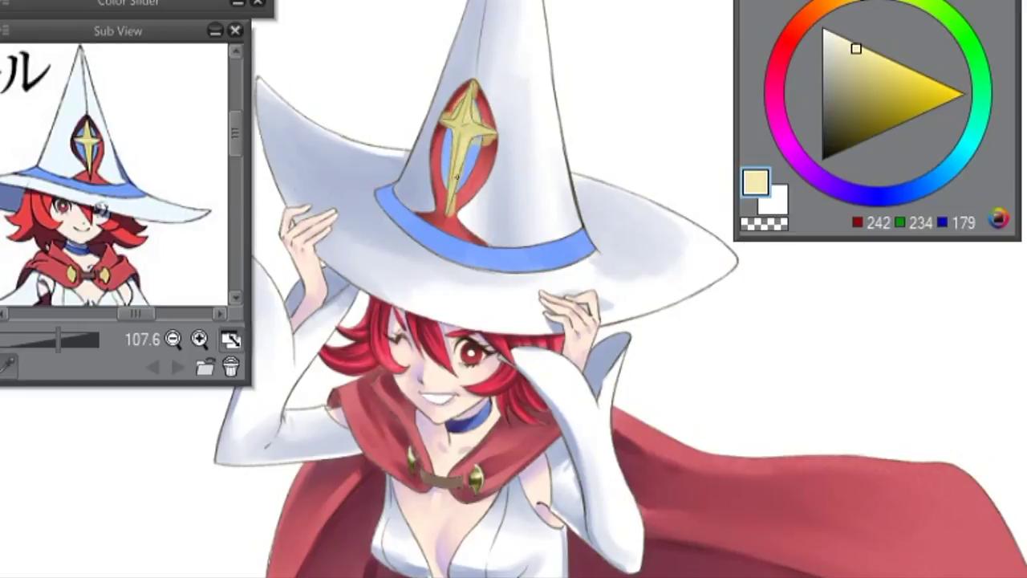
pyautogui.keyDown('alt'); pyautogui.click(477, 130); pyautogui.keyUp('alt')
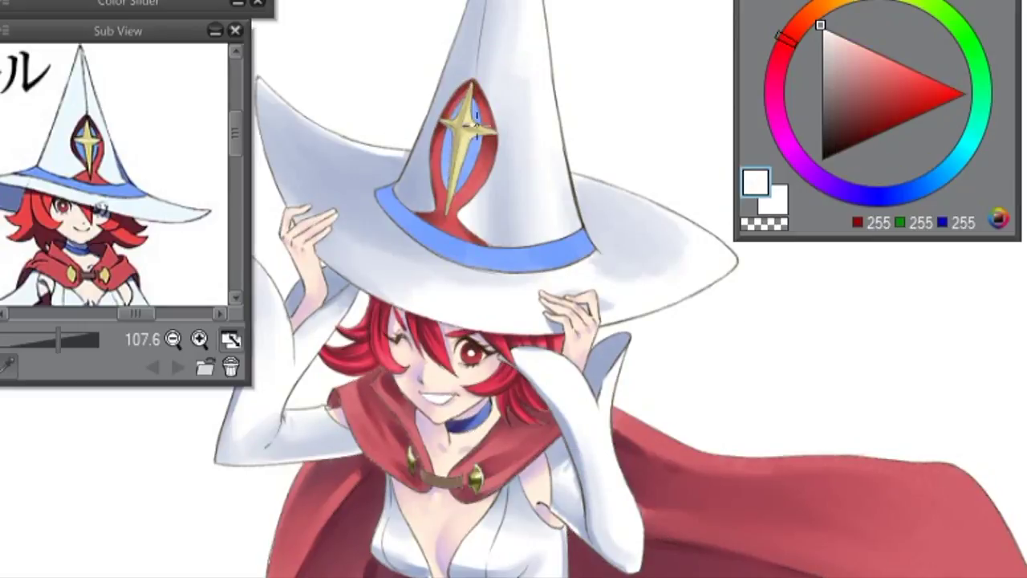
# - Raise the saturation of the red cape with a hue and saturation adjustment
pyautogui.scroll(-4, 639, 289)
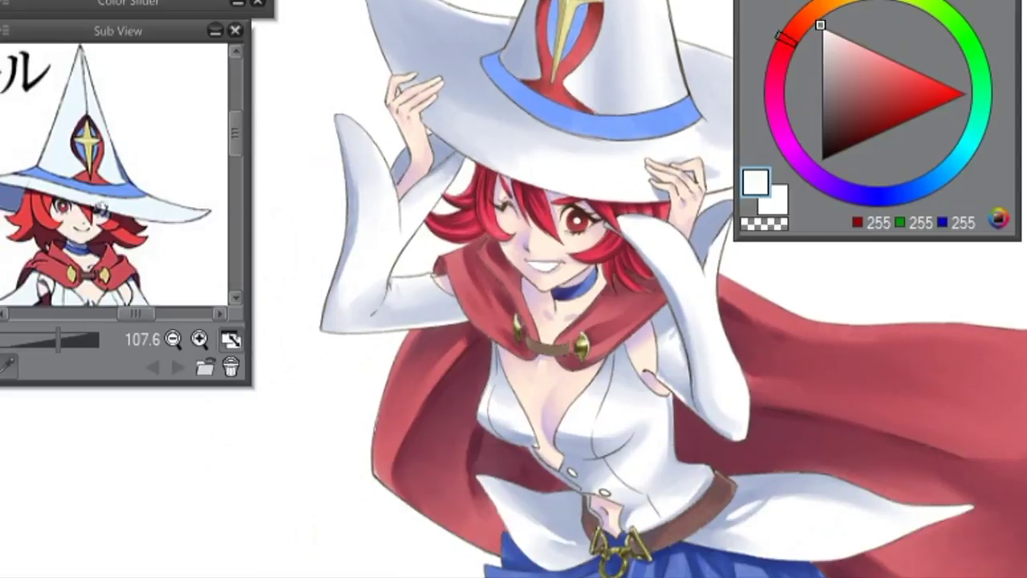
pyautogui.scroll(-3, 610, 321)
pyautogui.scroll(1, 610, 321)
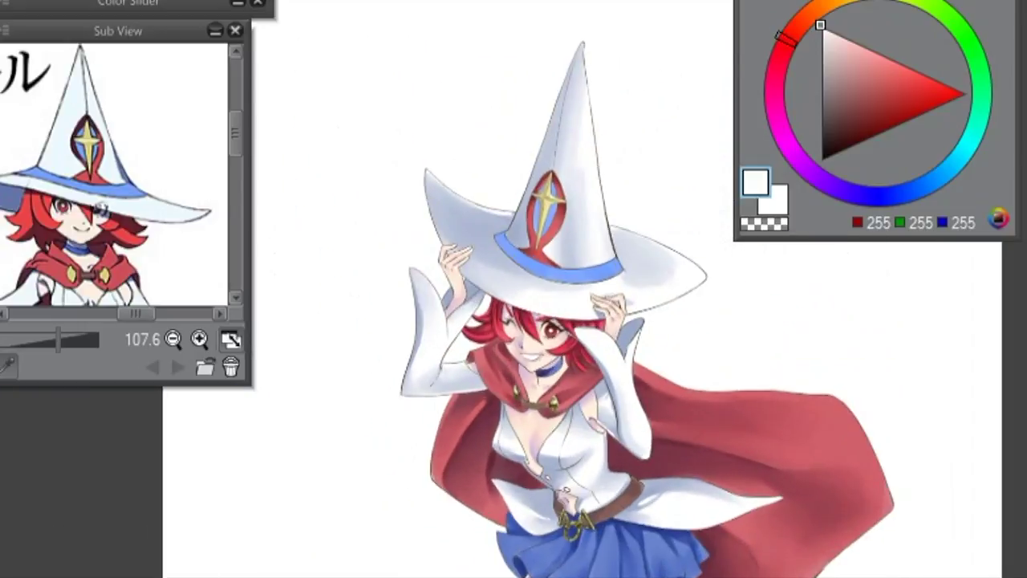
pyautogui.hotkey('ctrl', 'u')
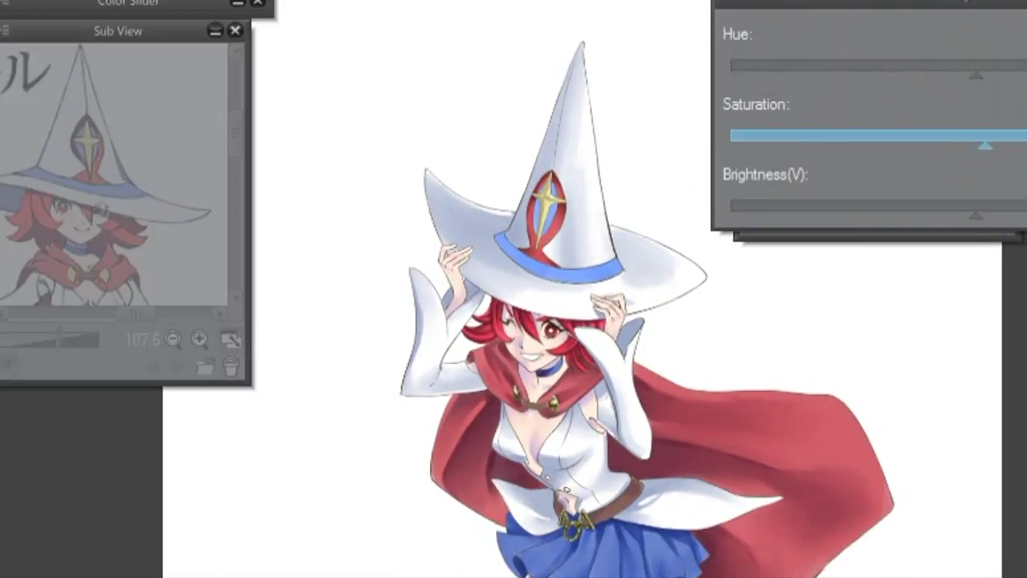
pyautogui.press('Escape')
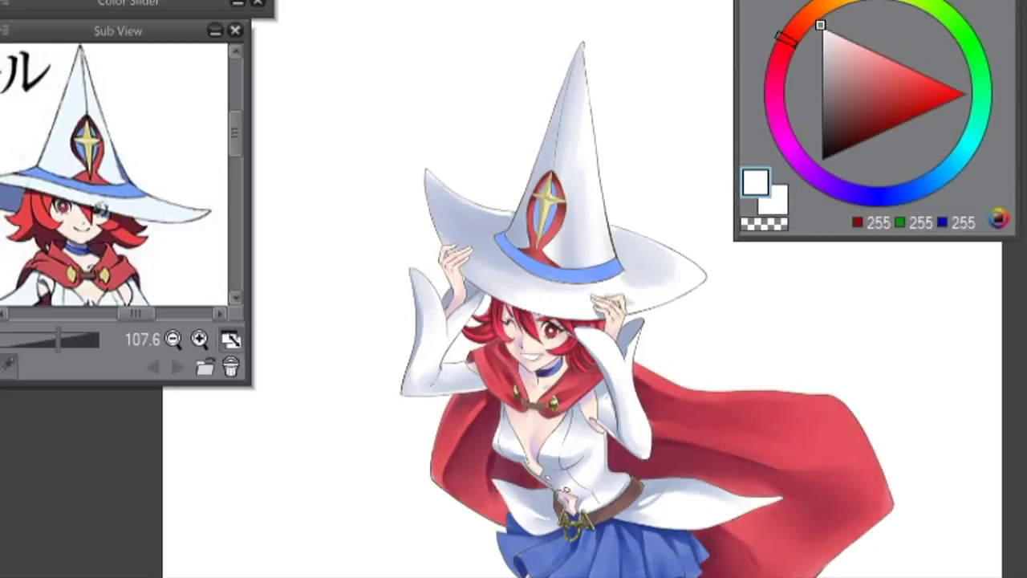
# - Sample the greyish-blue button colour (RGB 118, 122, 170) from the reference image and paint the two vest buttons
pyautogui.scroll(-5, 120, 174)
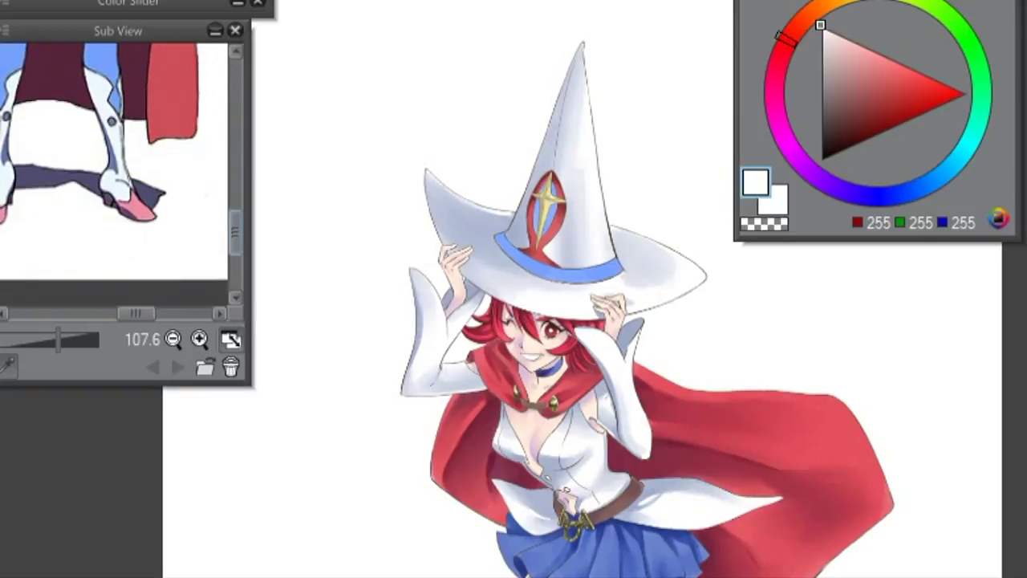
pyautogui.scroll(3, 120, 174)
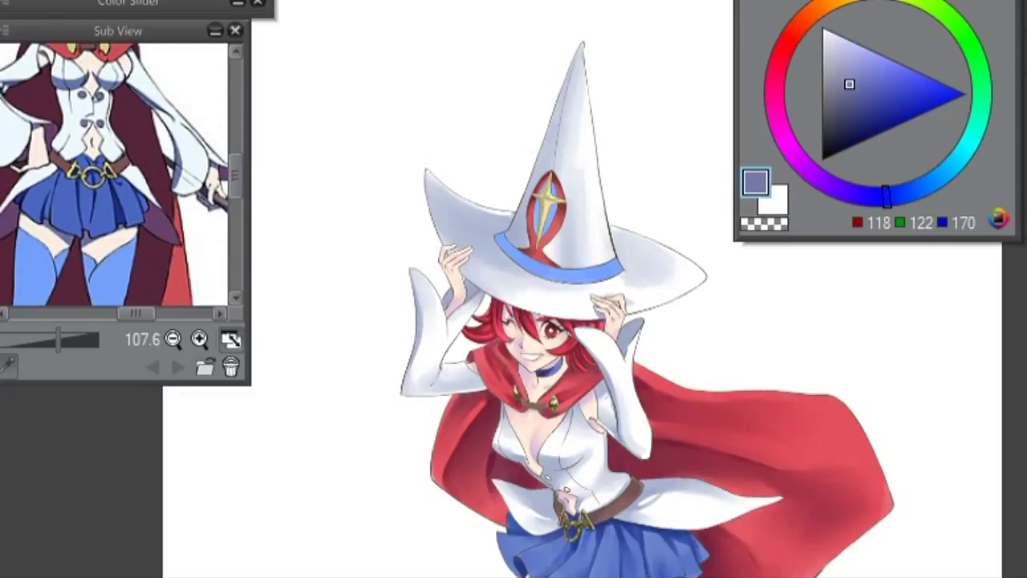
pyautogui.scroll(5, 561, 450)
pyautogui.moveTo(708, 439); pyautogui.dragTo(727, 451)
pyautogui.moveTo(814, 509); pyautogui.dragTo(838, 518)
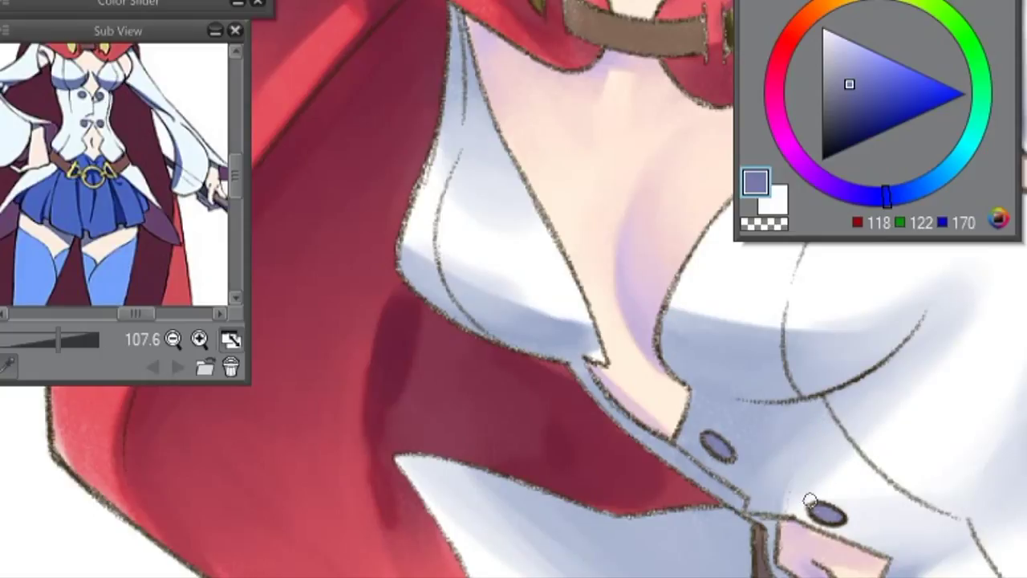
# - Paint the two boot buttons in the same greyish blue as the vest buttons
pyautogui.scroll(5, 561, 321)
pyautogui.scroll(-15, 562, 321)
pyautogui.moveTo(384, 361)
pyautogui.mouseDown()
pyautogui.moveTo(440, 399)
pyautogui.moveTo(436, 383)
pyautogui.mouseUp()
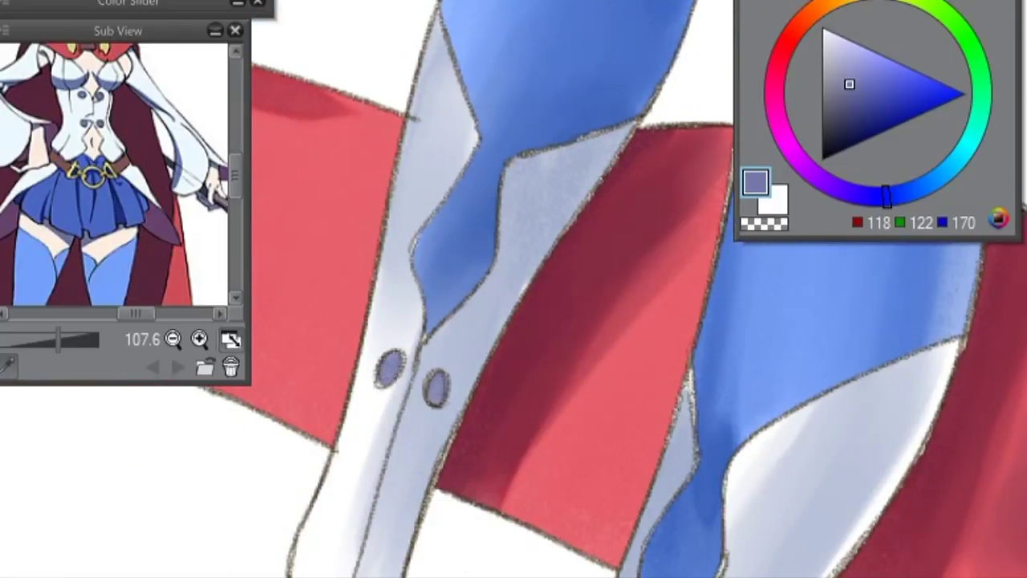
# - Review the coloured figure against the full reference sheet, checking the hat, face, cape and outfit
pyautogui.scroll(15, 562, 321)
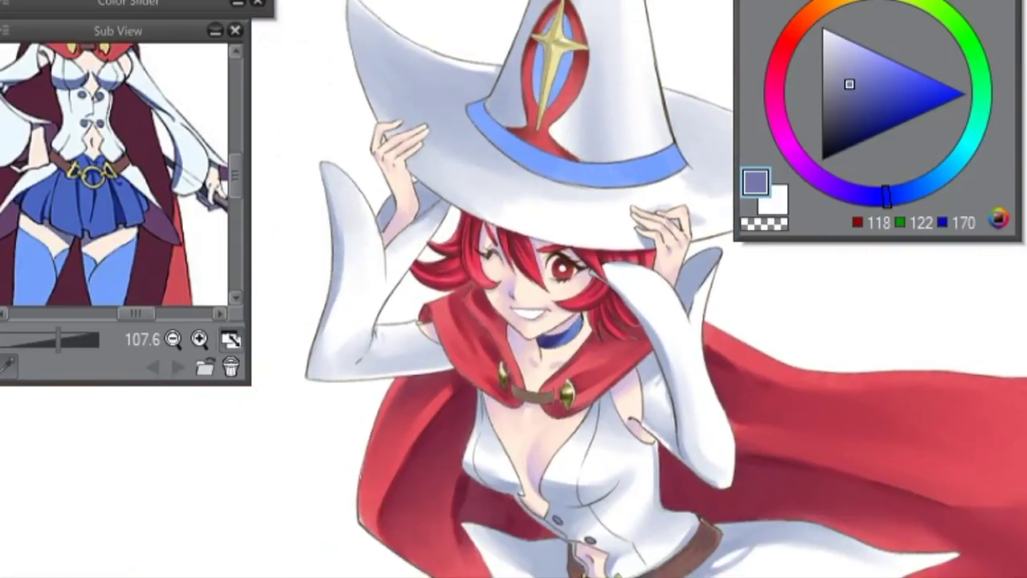
pyautogui.scroll(3, 562, 321)
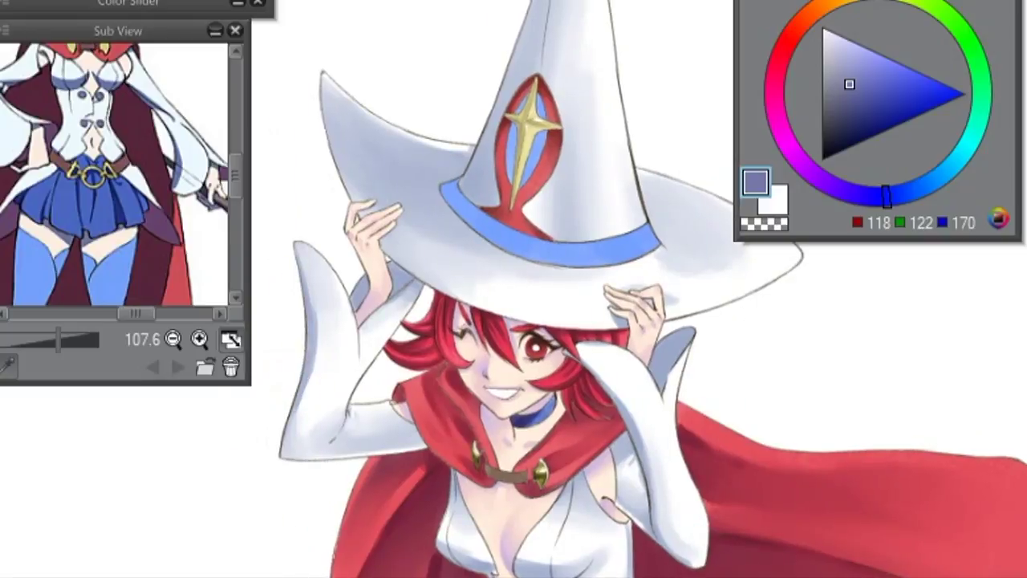
pyautogui.scroll(5, 116, 176)
pyautogui.scroll(-3, 514, 321)
pyautogui.scroll(-5, 116, 176)
pyautogui.scroll(4, 117, 176)
pyautogui.moveTo(251, 201); pyautogui.dragTo(329, 201)
pyautogui.scroll(3, 153, 233)
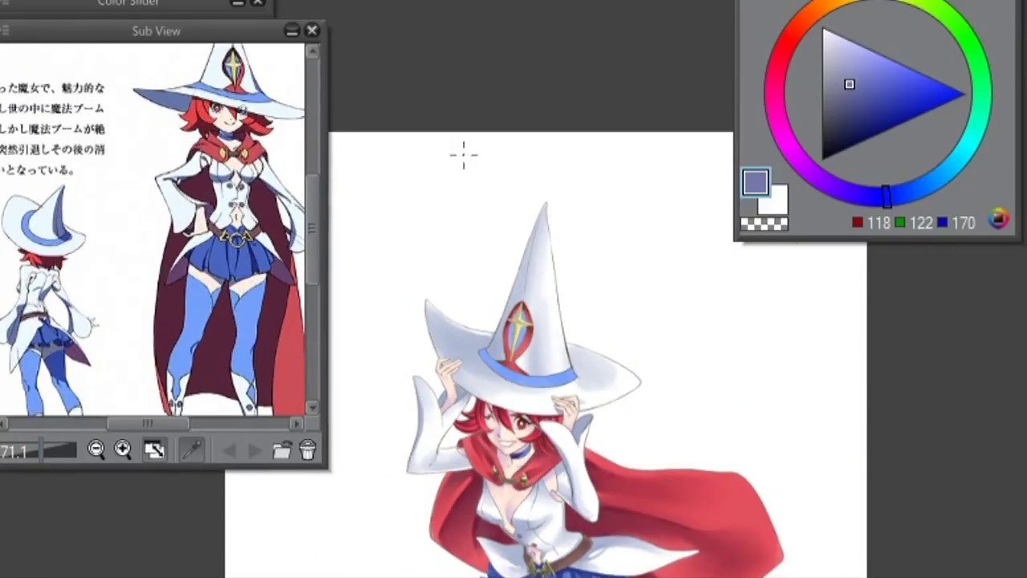
pyautogui.scroll(-4, 153, 233)
pyautogui.scroll(1, 152, 233)
pyautogui.scroll(5, 514, 321)
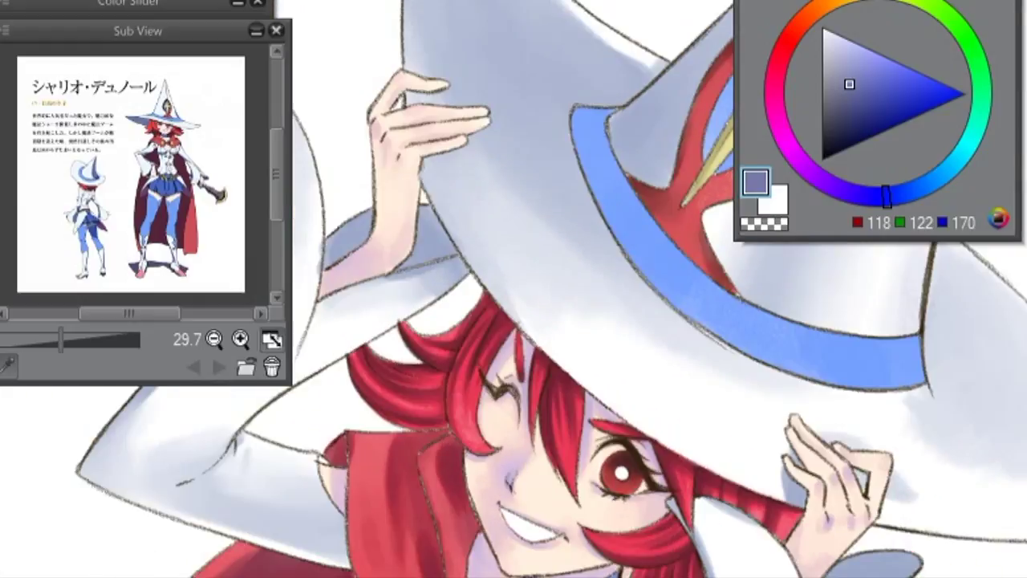
# - Tint the lips around the smiling mouth soft pink (RGB 220, 152, 173)
pyautogui.scroll(2, 497, 481)
pyautogui.keyDown('alt'); pyautogui.click(1016, 436); pyautogui.keyUp('alt')
pyautogui.press('-')
pyautogui.press('-')
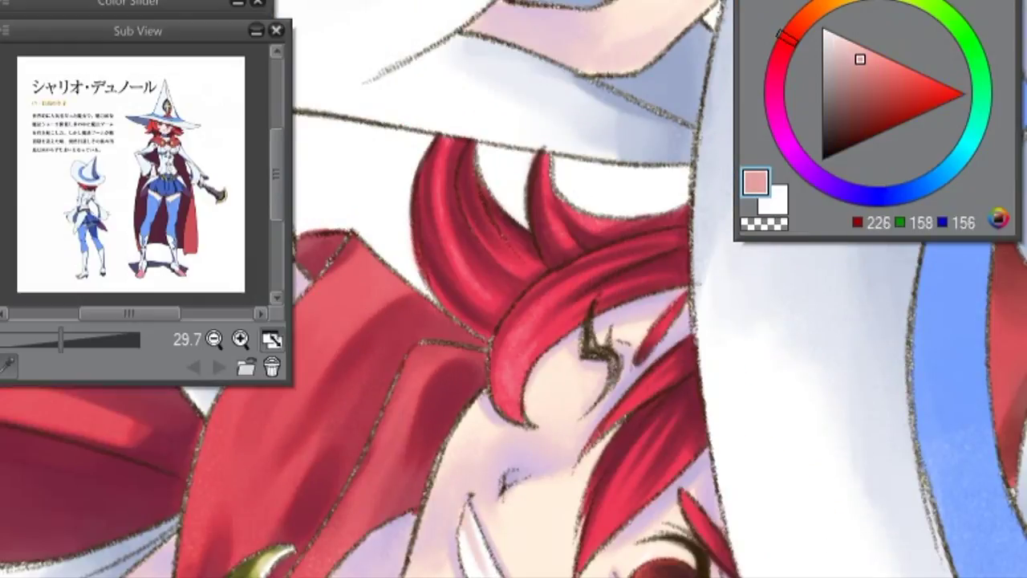
pyautogui.keyDown('alt'); pyautogui.click(450, 554); pyautogui.keyUp('alt')
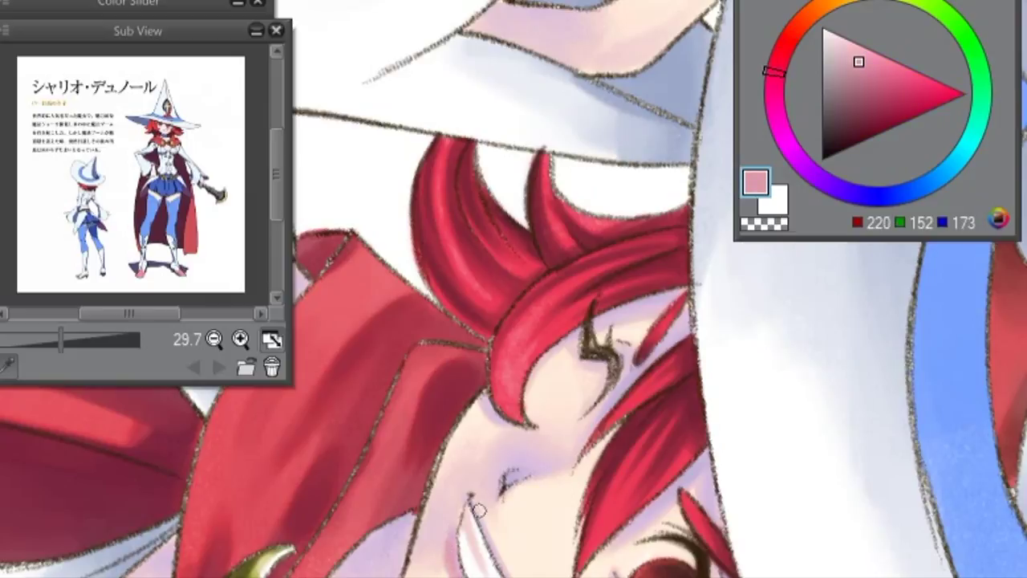
pyautogui.press('^')
pyautogui.press('^')
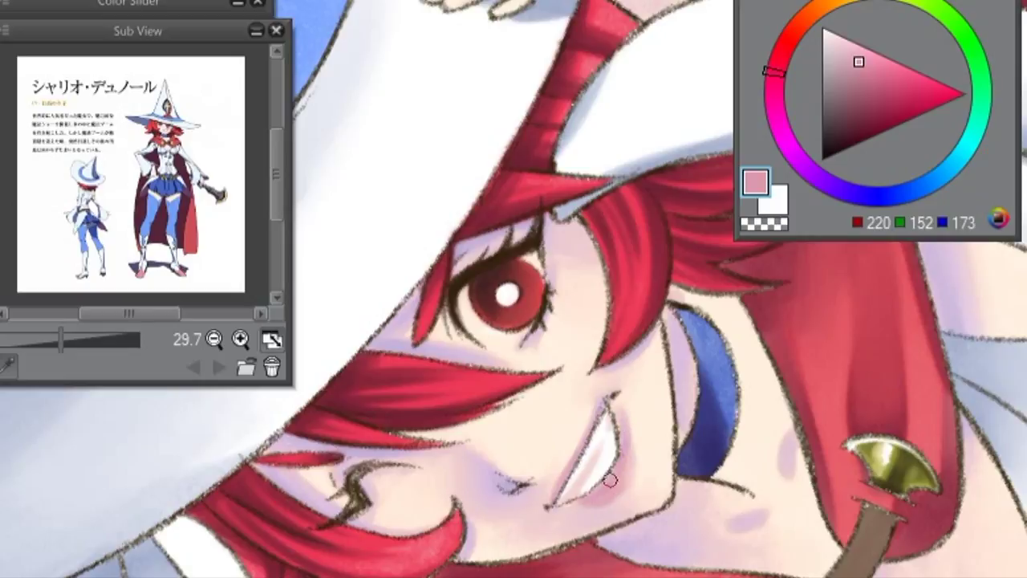
pyautogui.press('^')
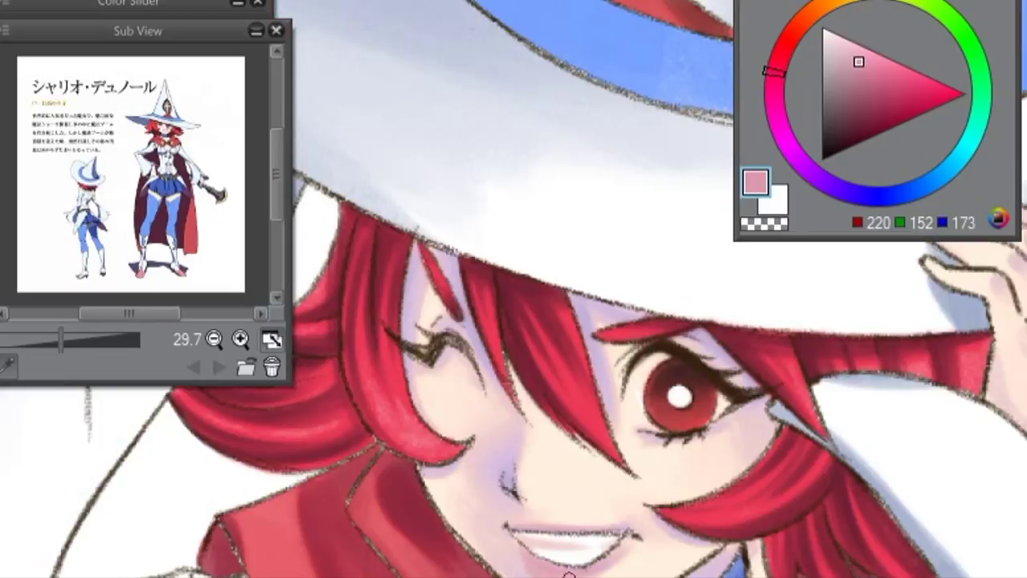
pyautogui.press('^')
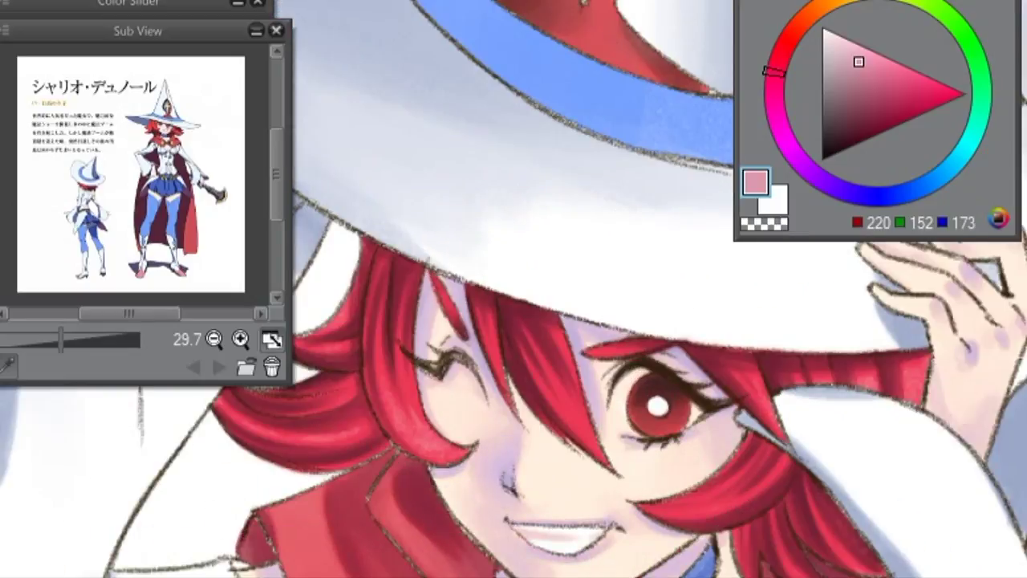
# - Refine the lips with skin tone (RGB 255, 240, 223) and soft pink (RGB 220, 152, 173), and dot white highlights on the lower lip
pyautogui.keyDown('alt'); pyautogui.click(606, 545); pyautogui.keyUp('alt')
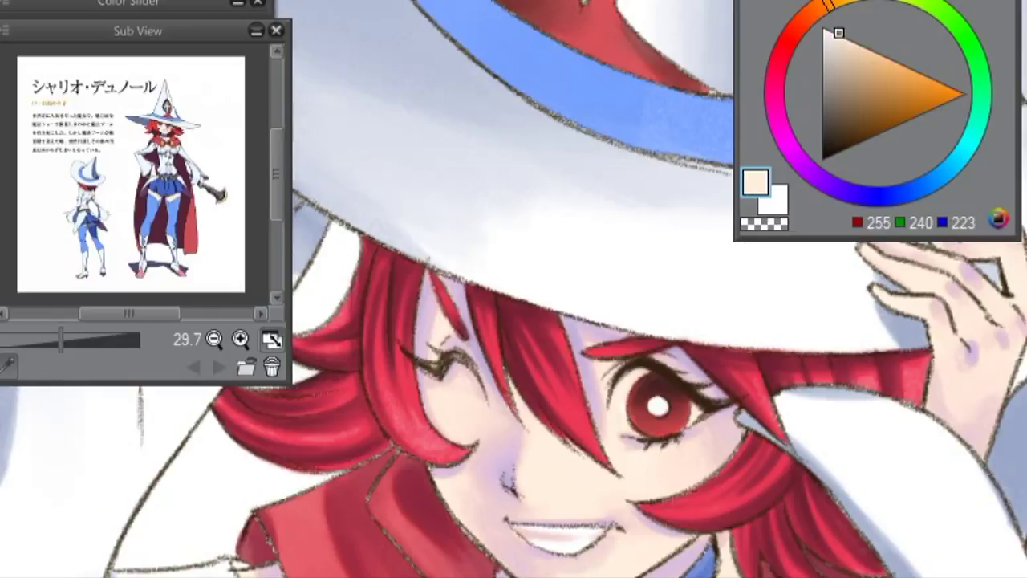
pyautogui.keyDown('alt'); pyautogui.click(232, 447); pyautogui.keyUp('alt')
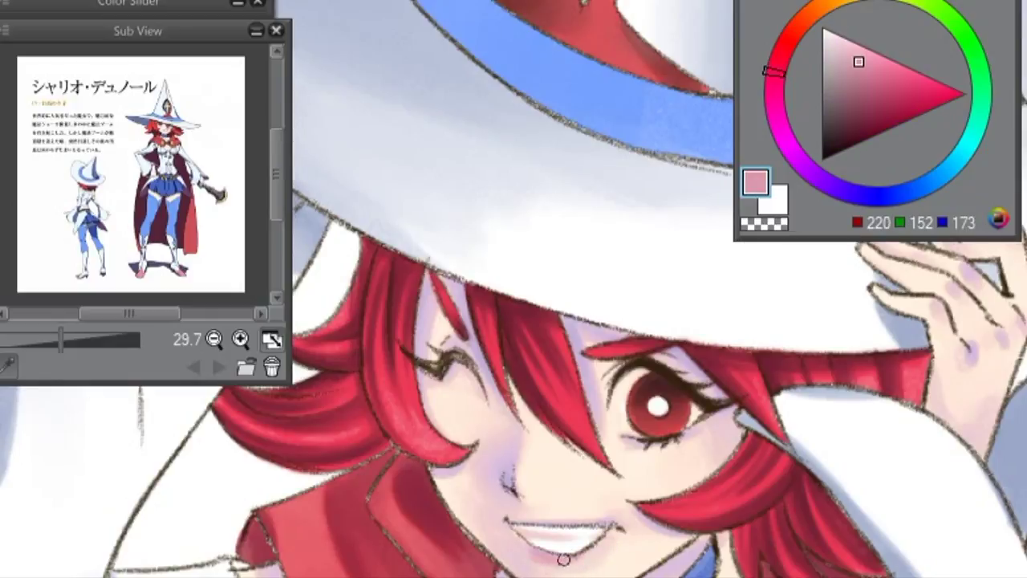
pyautogui.moveTo(534, 561); pyautogui.dragTo(458, 500)
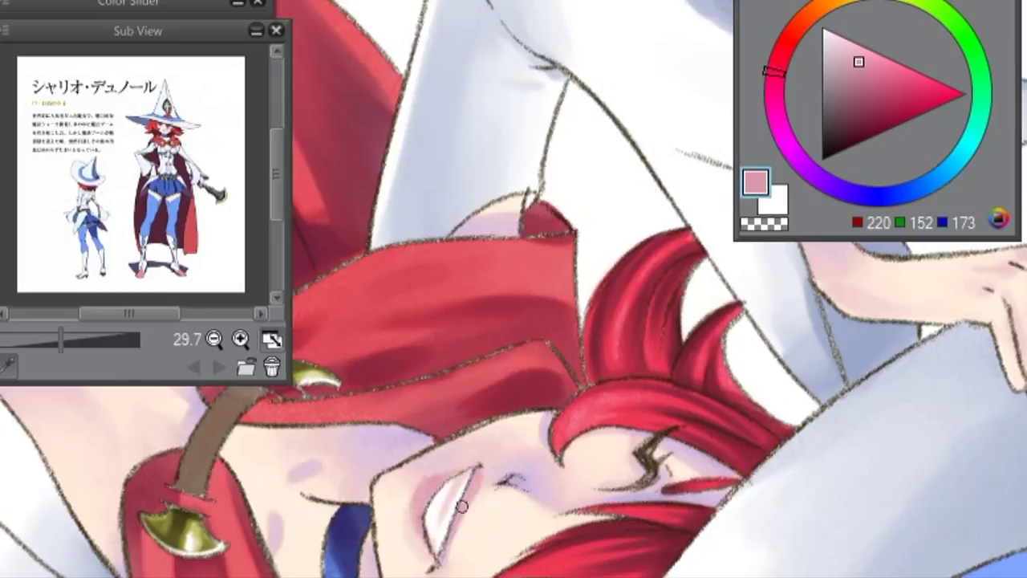
pyautogui.press('@')
pyautogui.hotkey('ctrl', 'z')
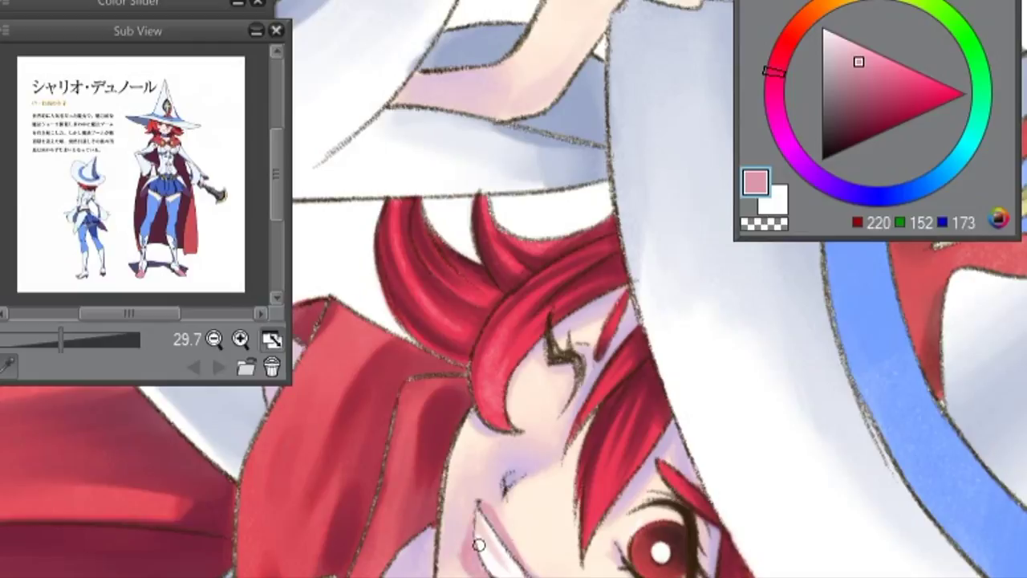
pyautogui.press('@')
pyautogui.keyDown('alt'); pyautogui.click(446, 240); pyautogui.keyUp('alt')
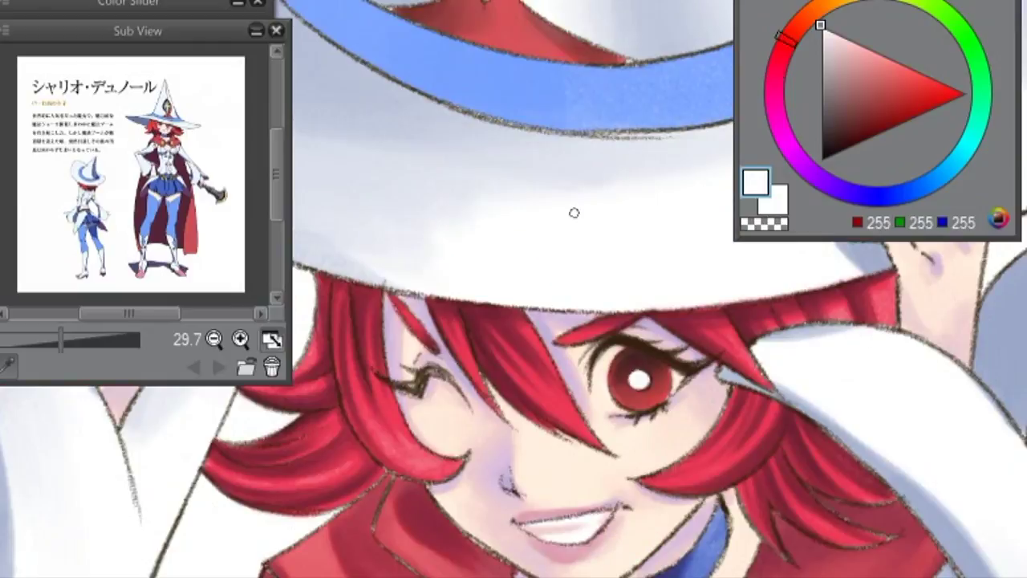
# - Shade the upper part of the open eye's red iris with near-black (RGB 12, 12, 12)
pyautogui.keyDown('alt'); pyautogui.click(598, 332); pyautogui.keyUp('alt')
pyautogui.keyDown('alt'); pyautogui.click(598, 334); pyautogui.keyUp('alt')
pyautogui.scroll(2, 598, 333)
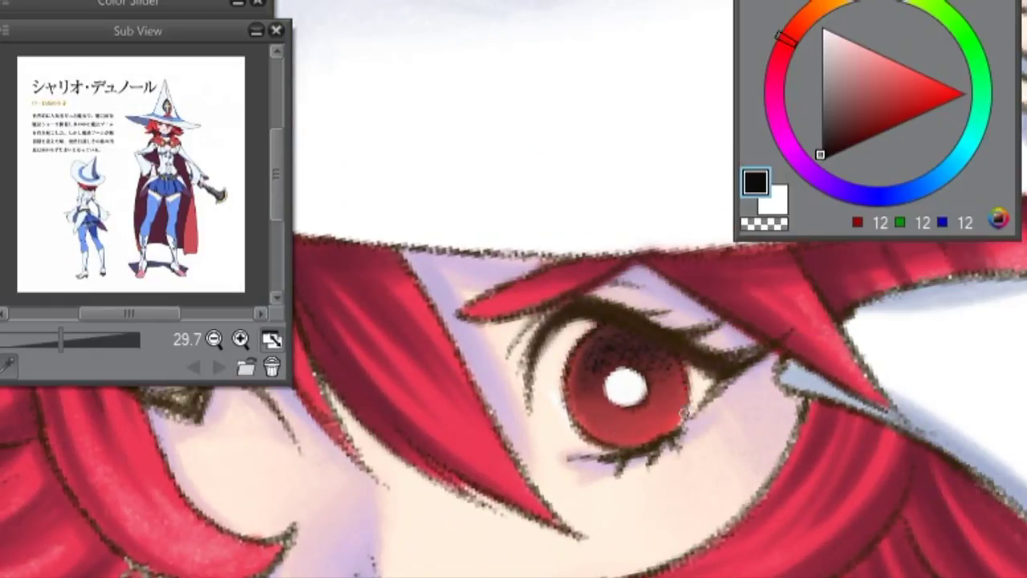
pyautogui.press('Delete')
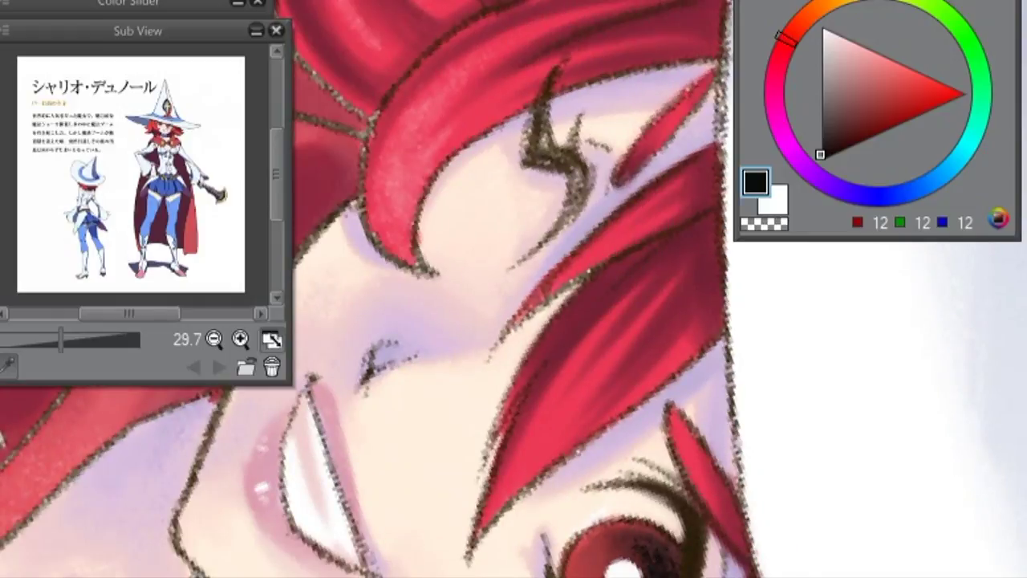
# - Darken the lash lines of the winking eye and the open eye with near-black, and check the whole figure
pyautogui.press('Home')
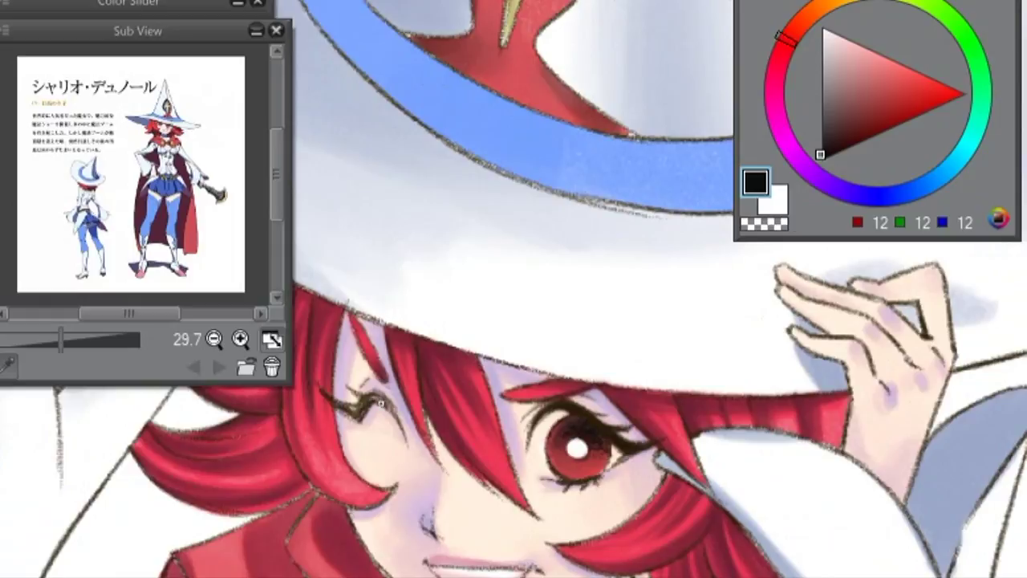
pyautogui.press('Delete')
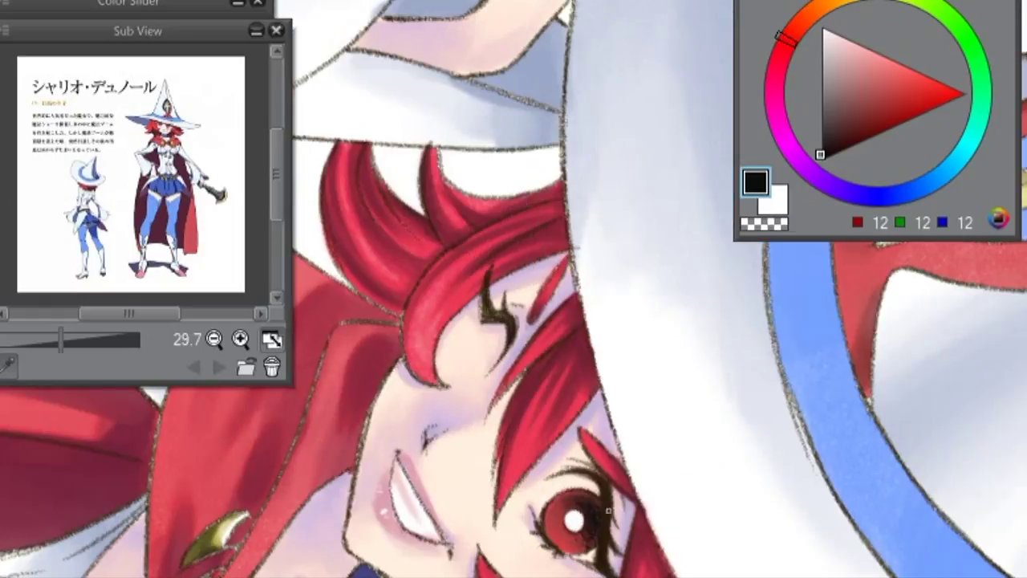
pyautogui.press('Delete')
pyautogui.press('Delete')
pyautogui.press('Delete')
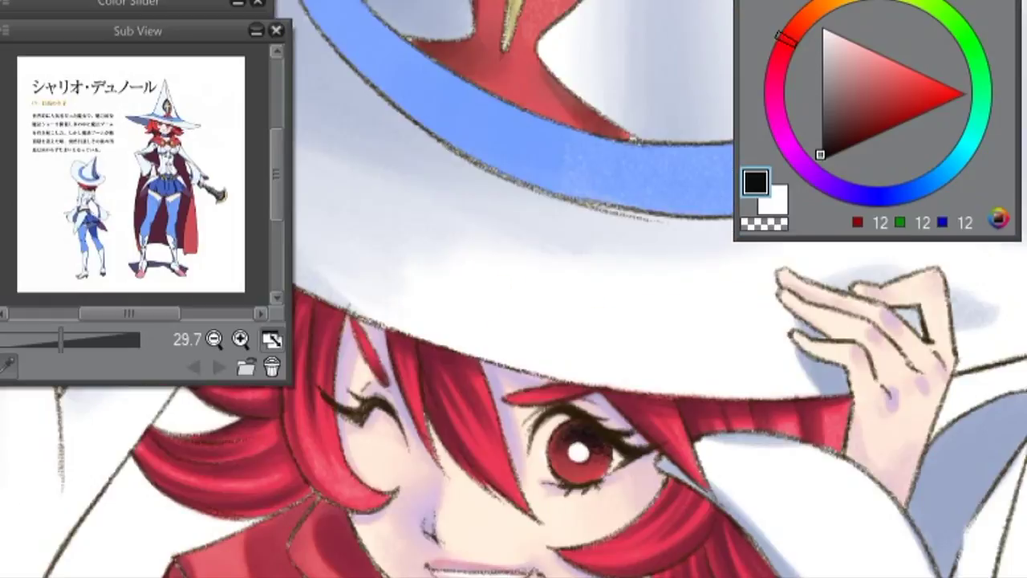
pyautogui.hotkey('ctrl', '0')
pyautogui.scroll(-3, 553, 337)
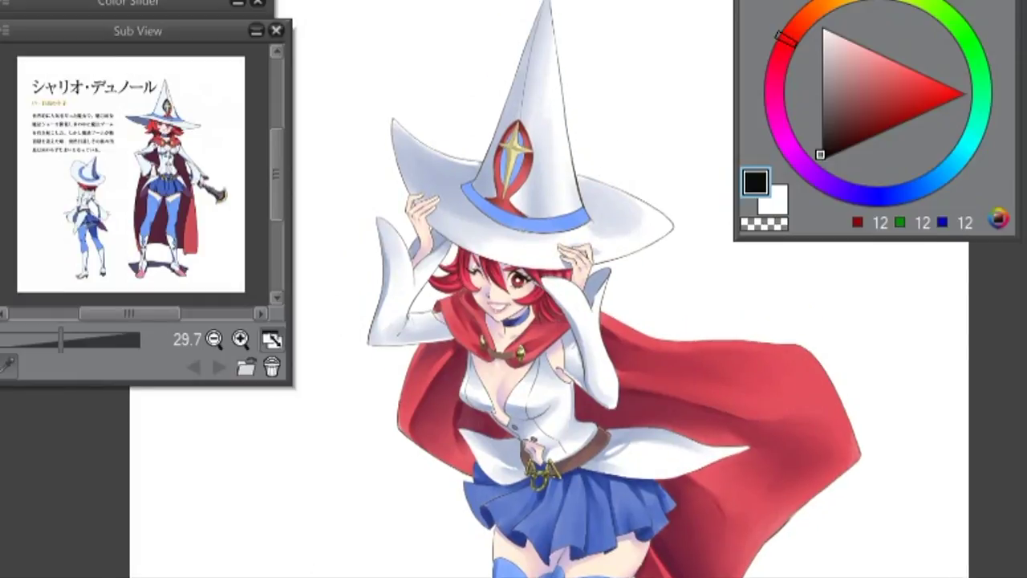